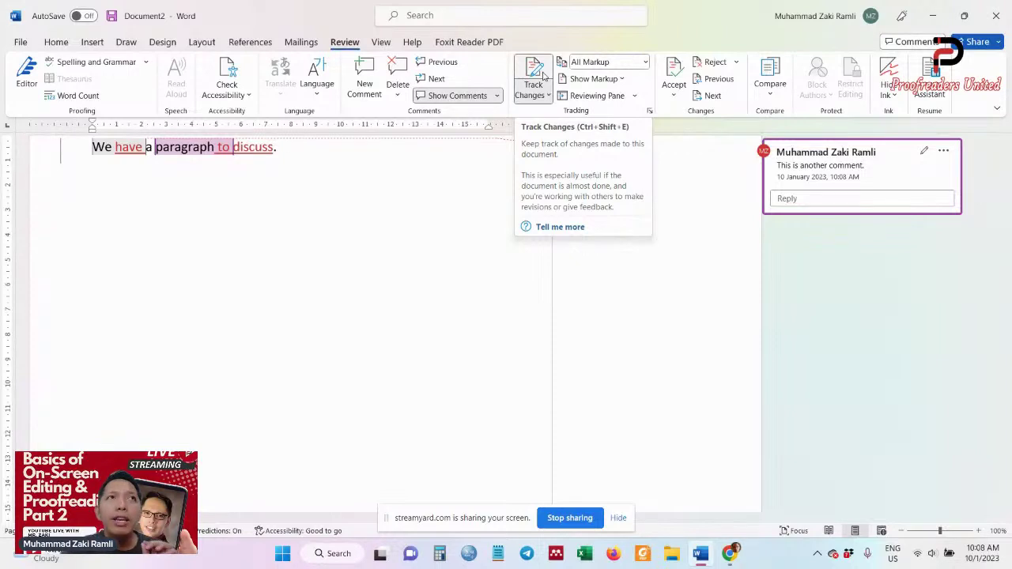
Accept all tracked changes with tracking stopped, and delete all comments in the document
click(543, 75)
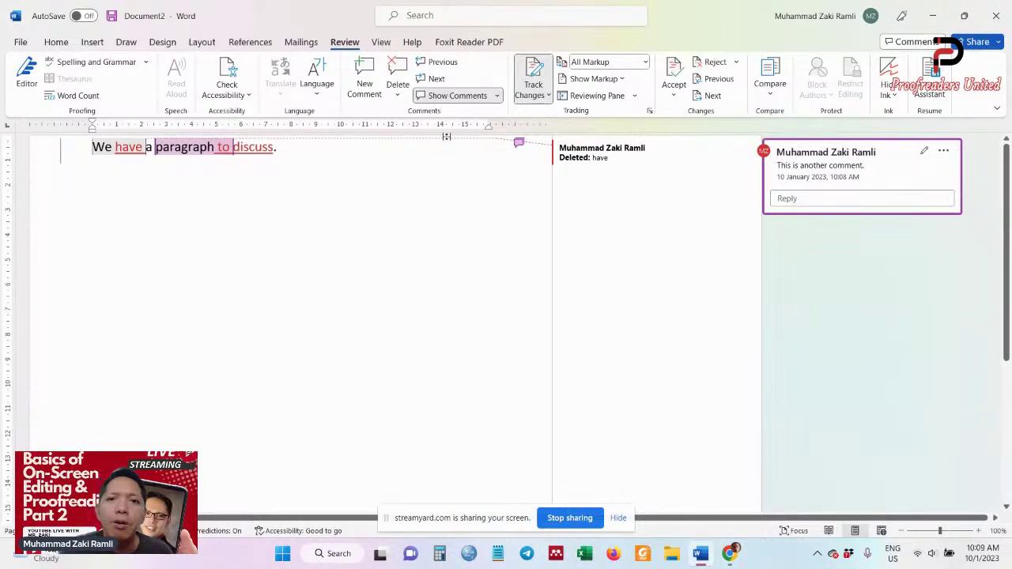
key(ctrl+shift+e)
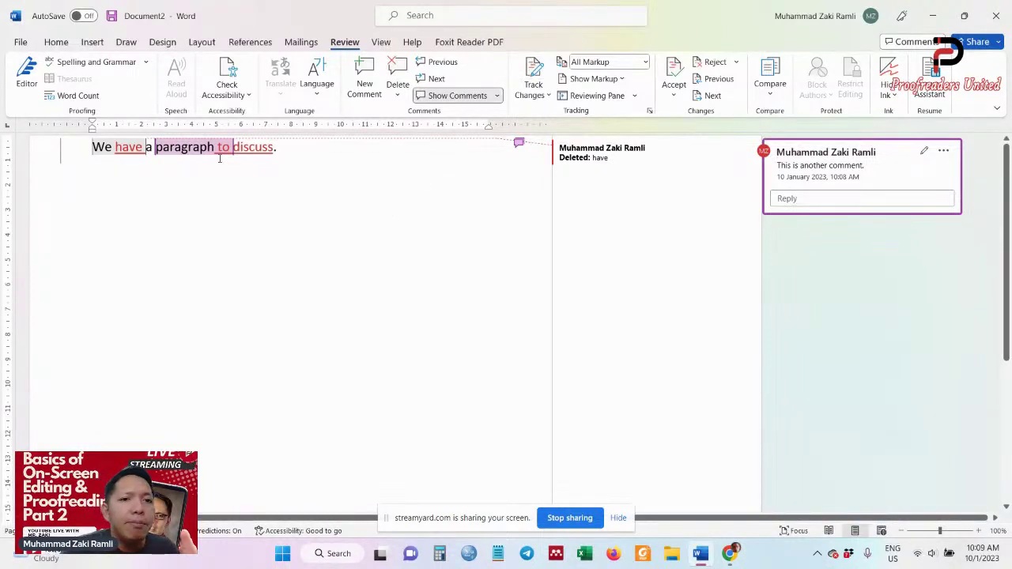
click(65, 161)
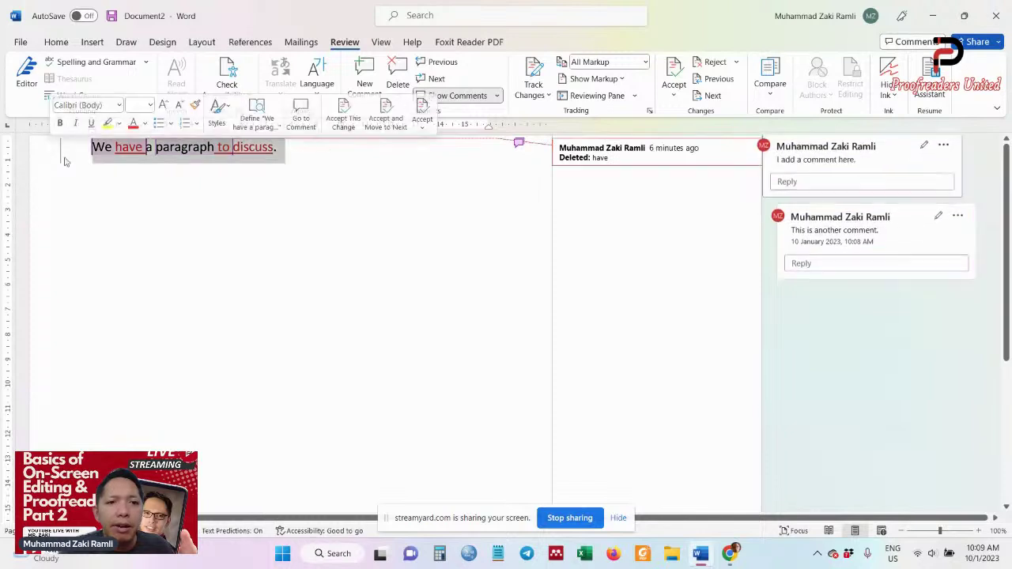
click(674, 95)
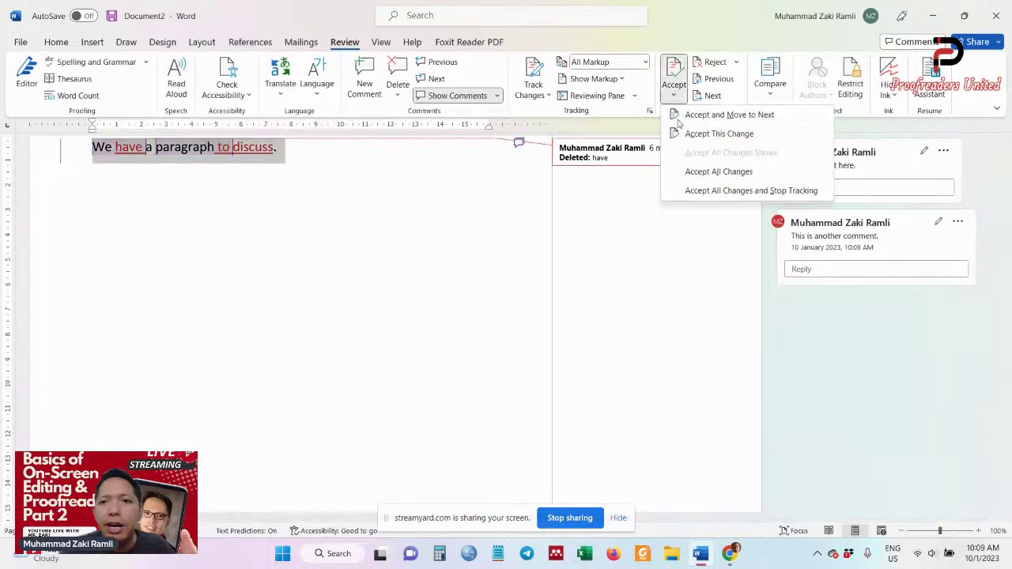
click(709, 191)
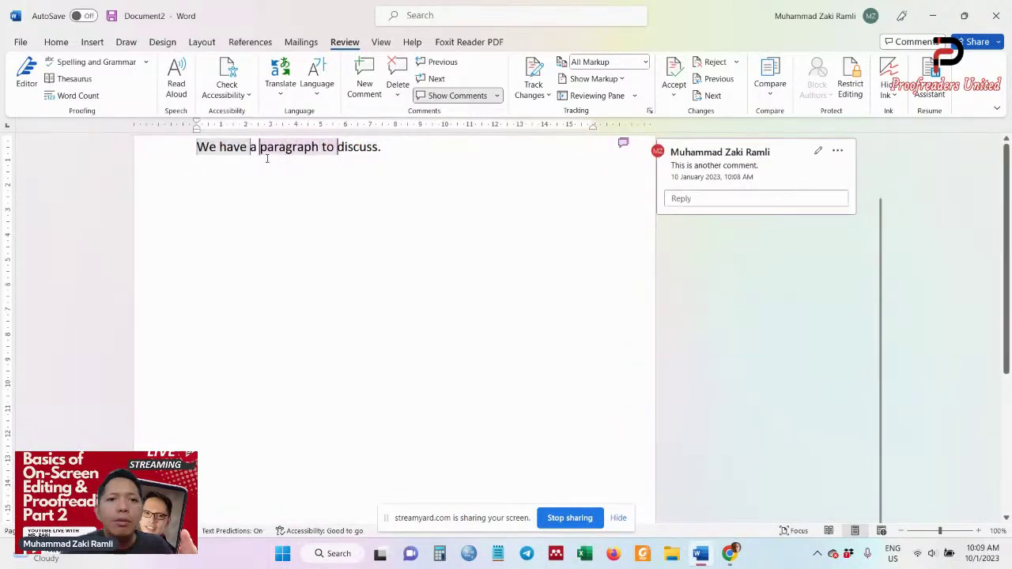
click(398, 91)
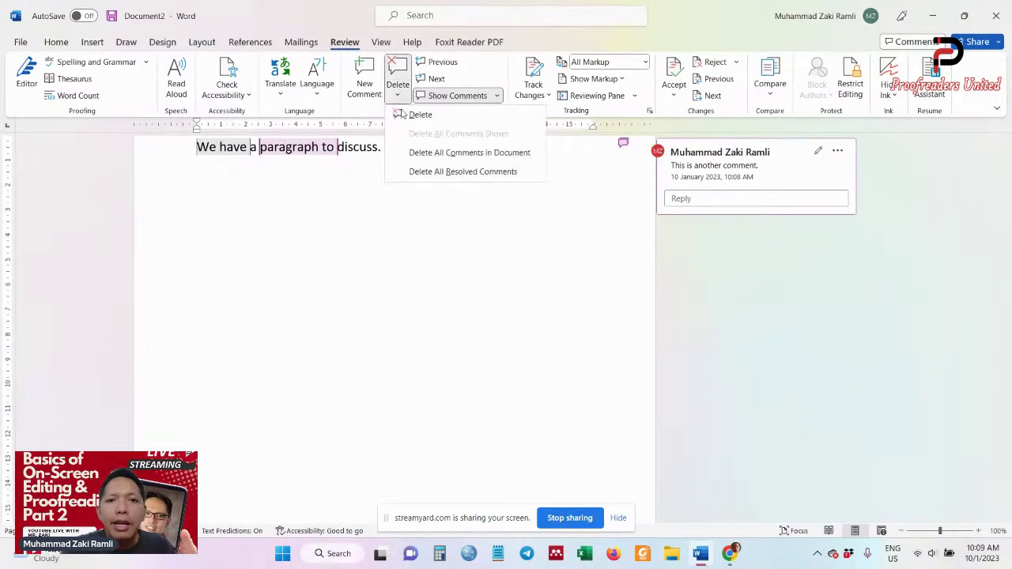
click(417, 156)
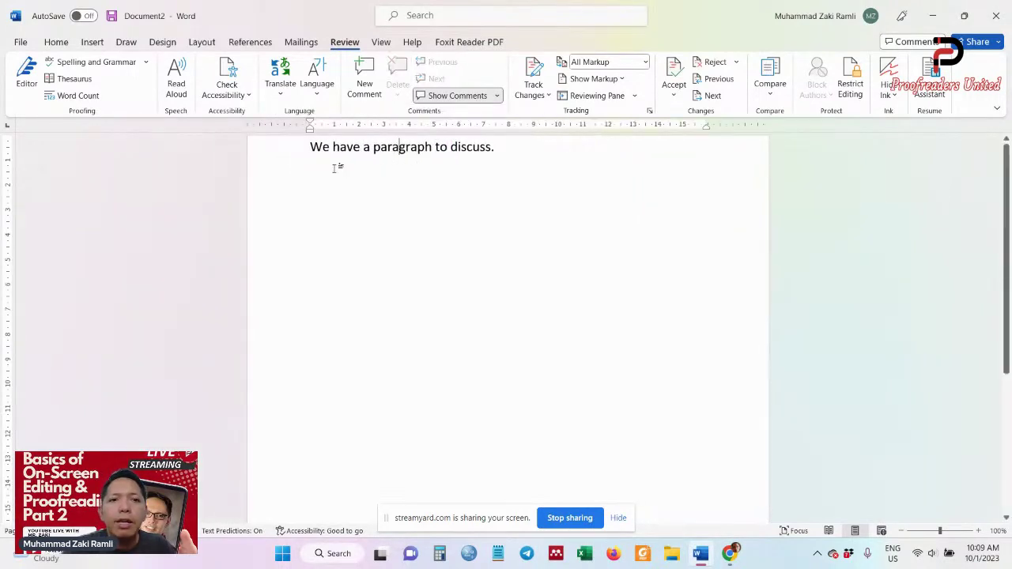
Copy the sentence "We have a paragraph to discuss." and paste it repeatedly until the paragraph fills thirteen lines
click(270, 158)
drag(310, 147, 489, 149)
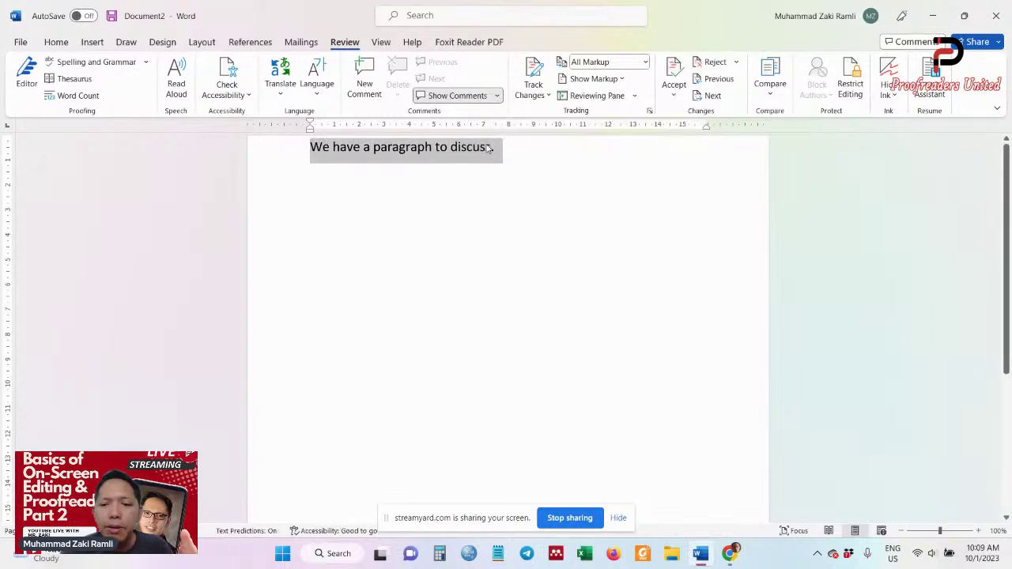
key(ctrl+c)
key(ctrl+v)
key(ctrl+v)
key(ctrl+v)
key(ctrl+v)
key(ctrl+v)
key(ctrl+v)
key(ctrl+v)
key(ctrl+v)
key(ctrl+v)
key(ctrl+v)
key(ctrl+v)
key(ctrl+v)
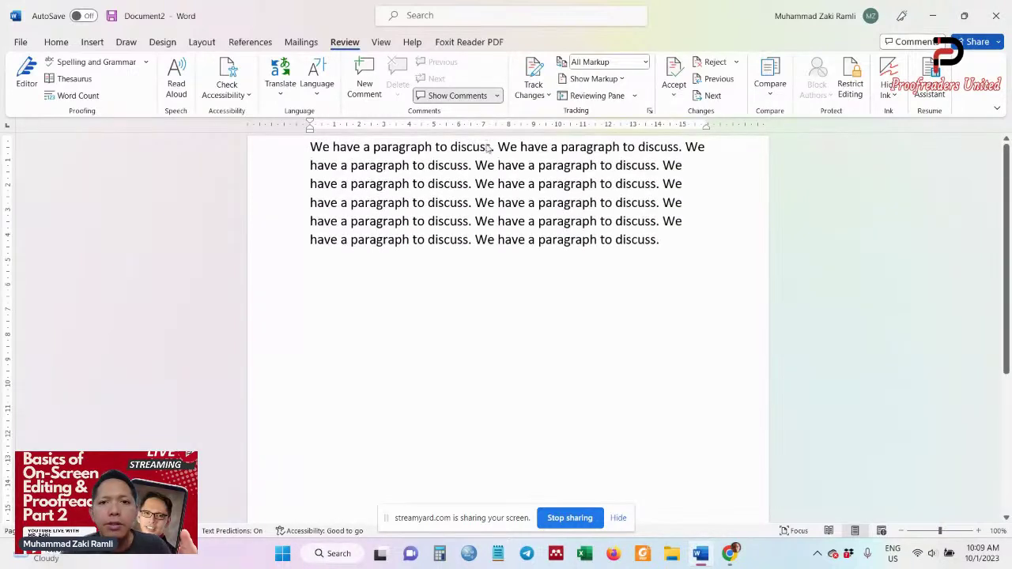
key(ctrl+v)
key(ctrl+v)
key(ctrl+v)
key(ctrl+v)
key(ctrl+v)
key(ctrl+v)
key(ctrl+v)
key(ctrl+v)
key(ctrl+v)
key(ctrl+v)
key(ctrl+v)
key(ctrl+v)
key(ctrl+v)
key(ctrl+v)
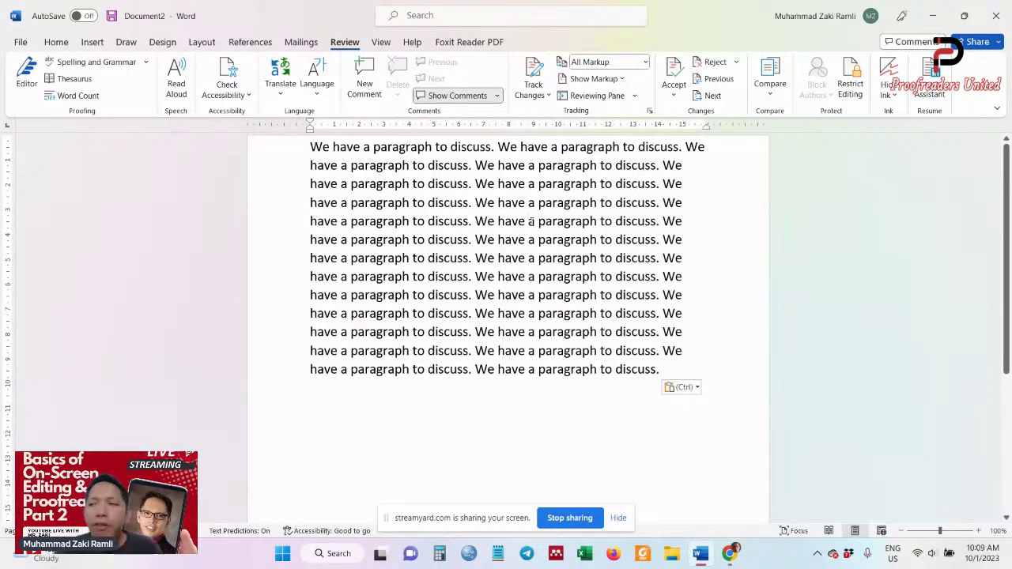
Insert the sentence "I add a comment here." before the last full sentence on the paragraph's sixth line
click(476, 240)
text(I add a comment)
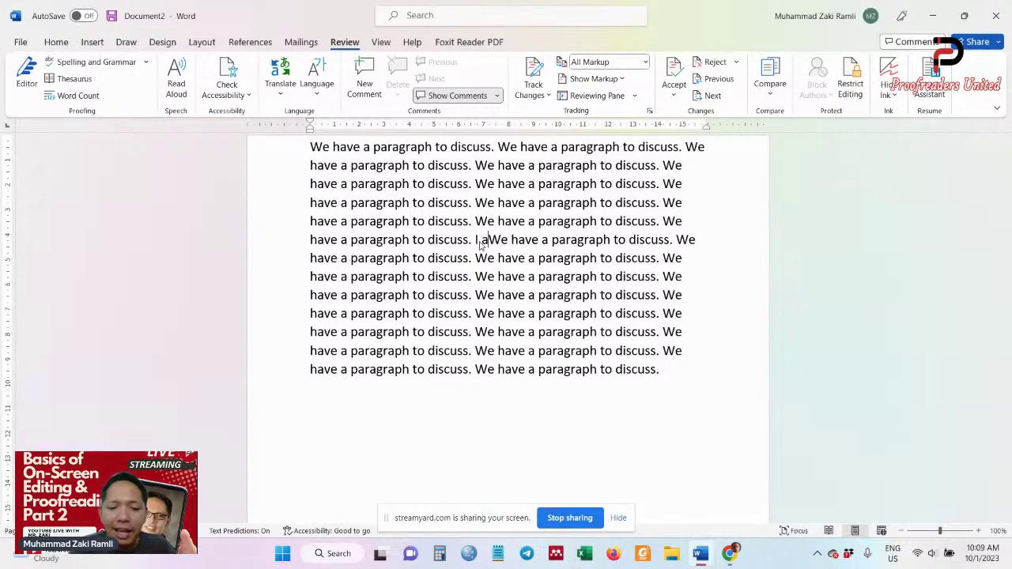
text( here.)
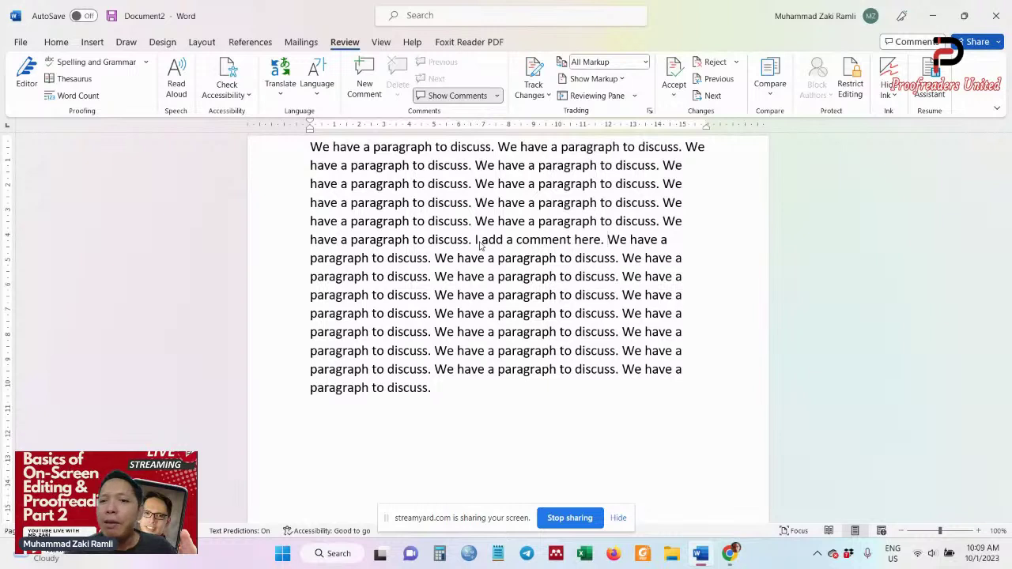
Highlight the sentence "I add a comment here." in yellow
drag(476, 239, 608, 240)
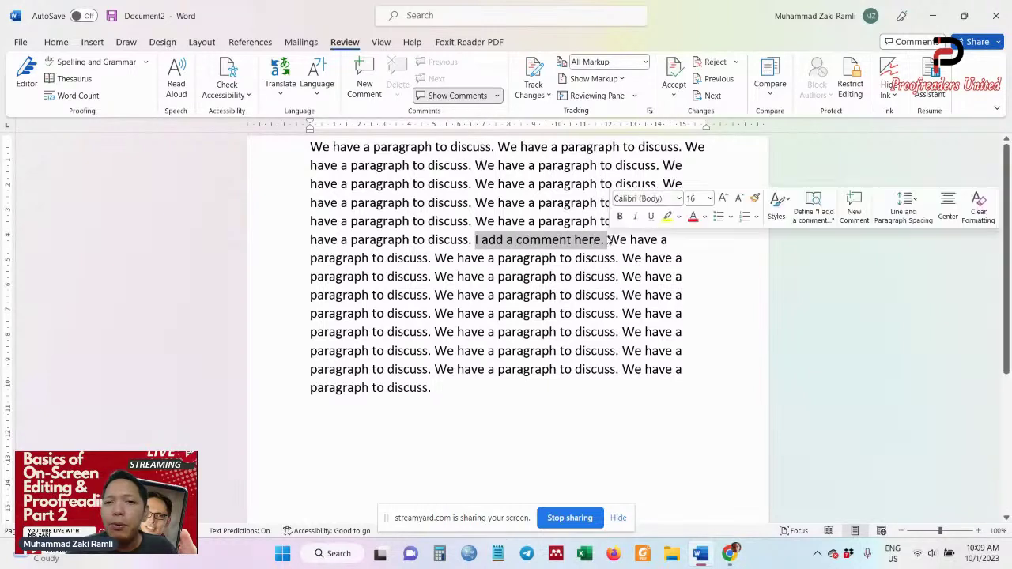
click(54, 45)
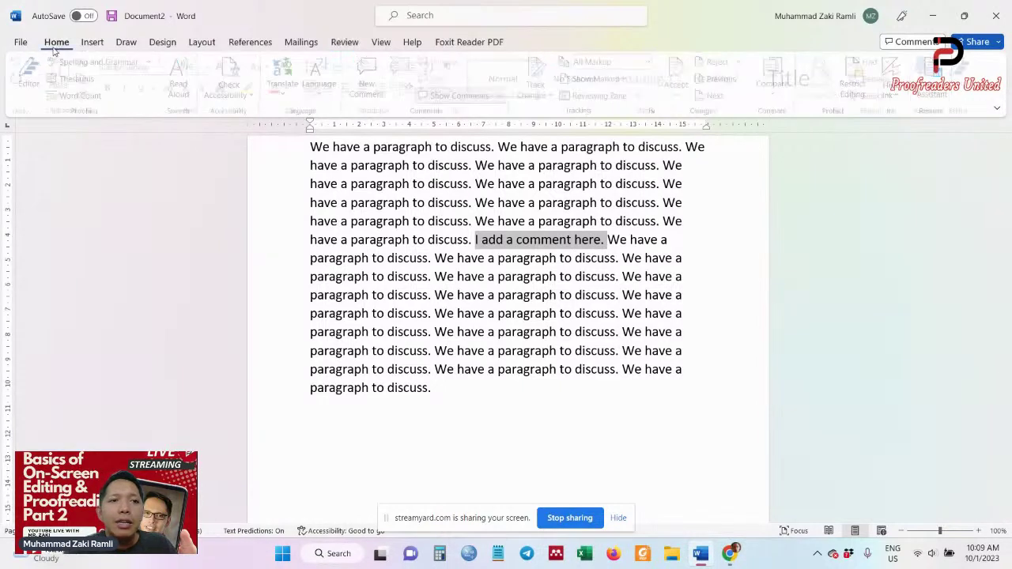
click(254, 88)
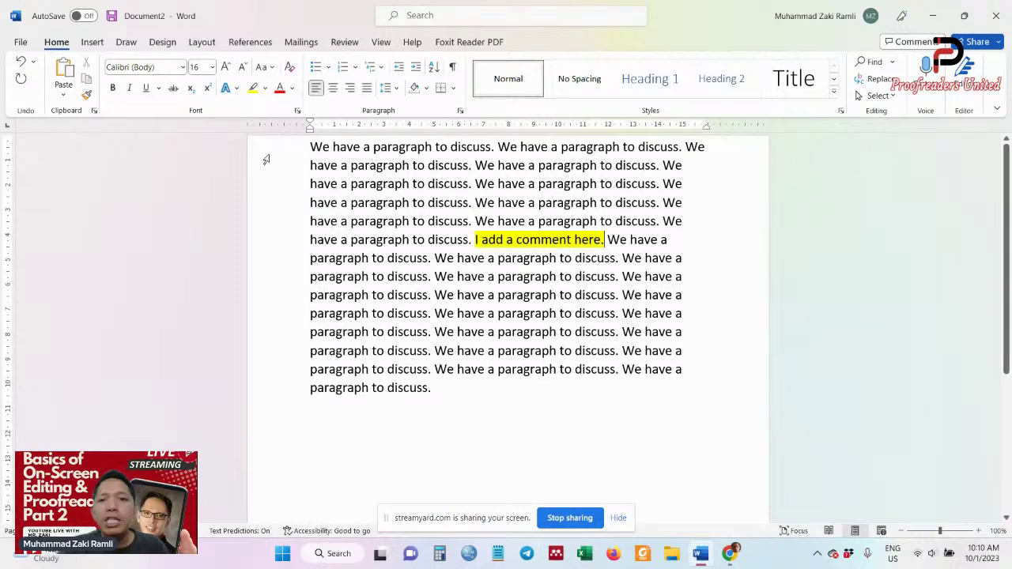
Attach the comment "We start a conversation here." to the full sentence "We have a paragraph to discuss." on the eighth line and post it
click(345, 42)
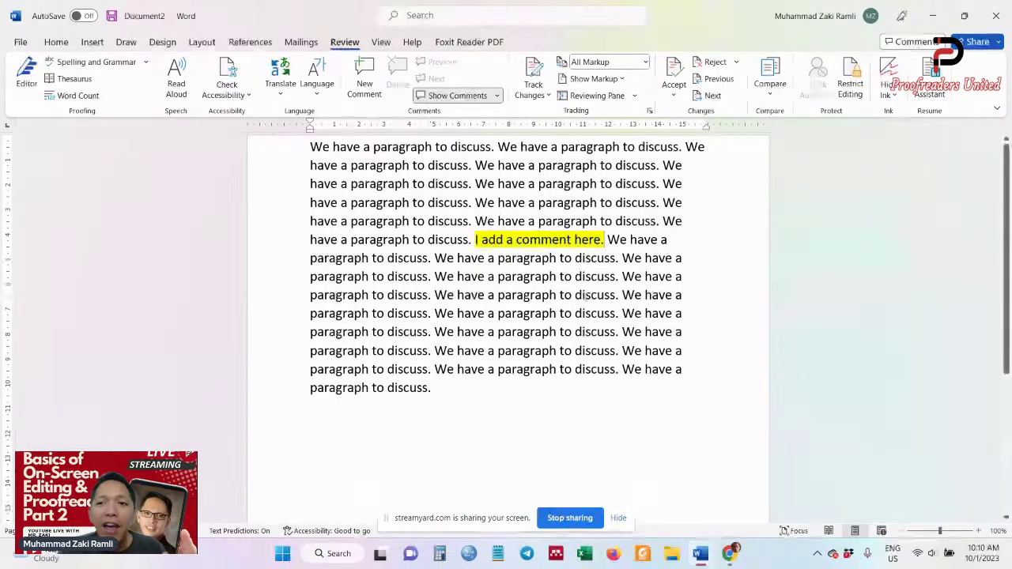
scroll(594, 273, down, 5)
scroll(594, 274, up, 2)
scroll(594, 273, up, 5)
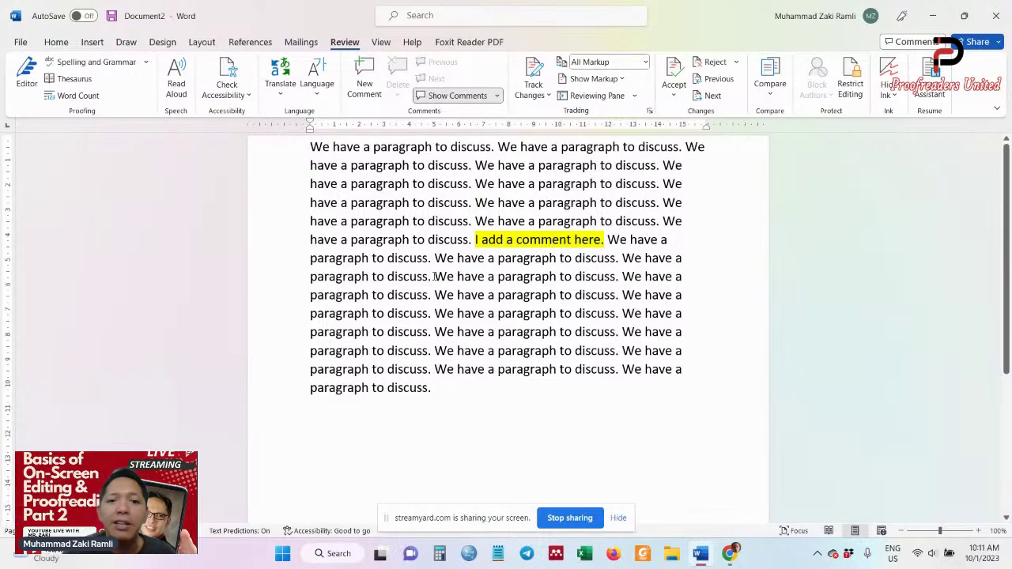
drag(434, 277, 622, 277)
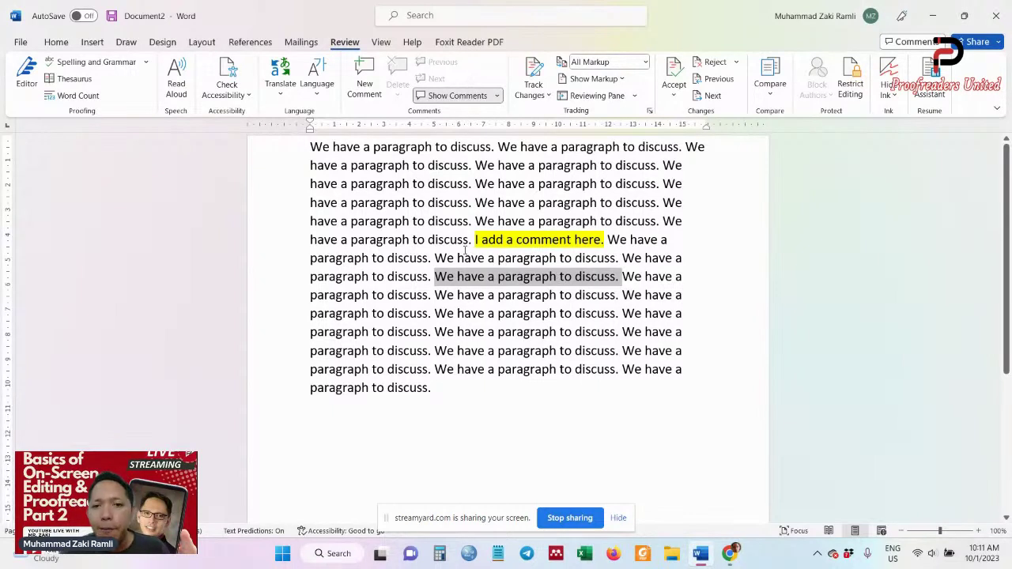
click(375, 84)
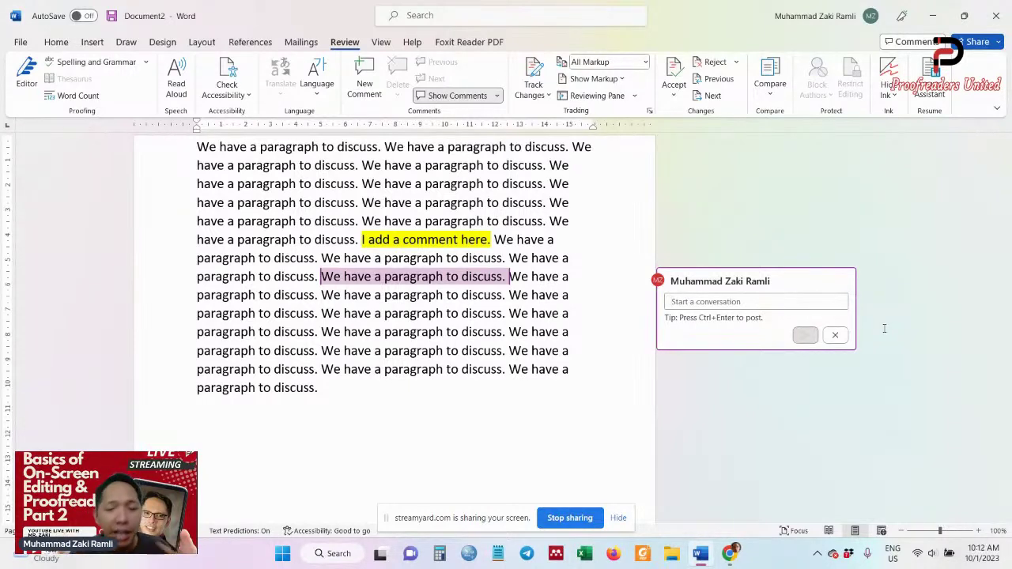
click(784, 300)
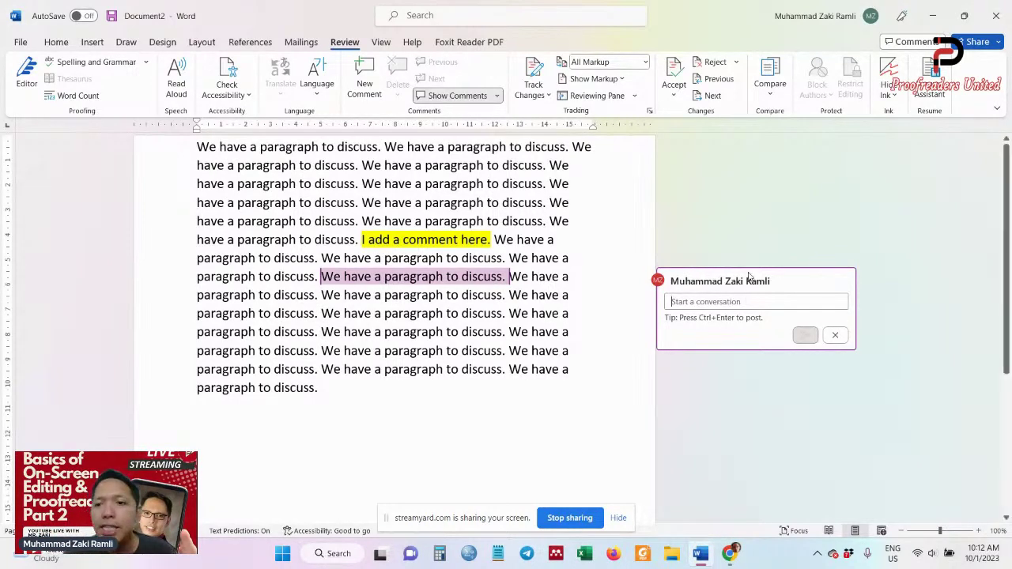
text(We)
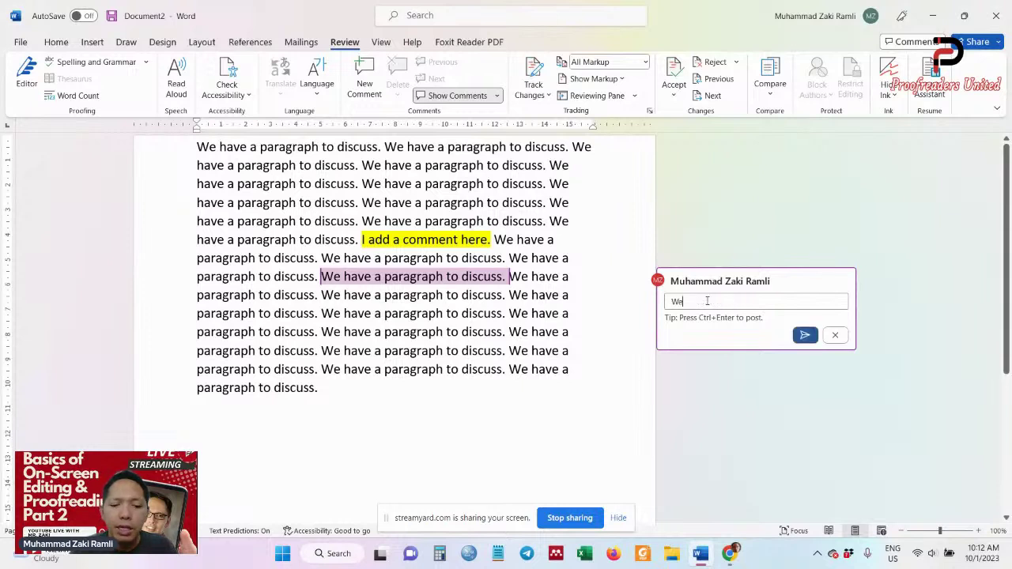
text( start a conve)
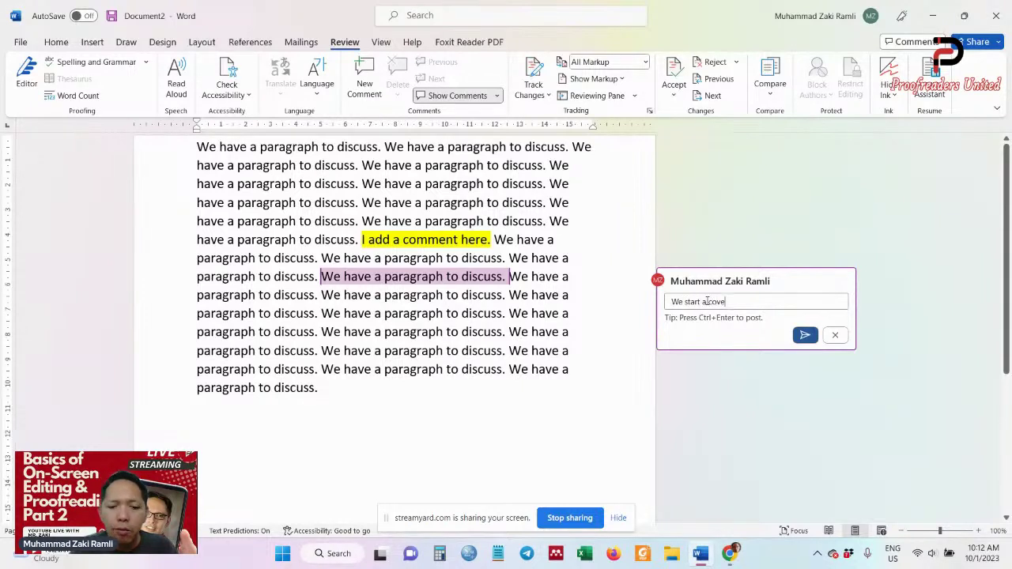
key(BackSpace)
key(BackSpace)
key(BackSpace)
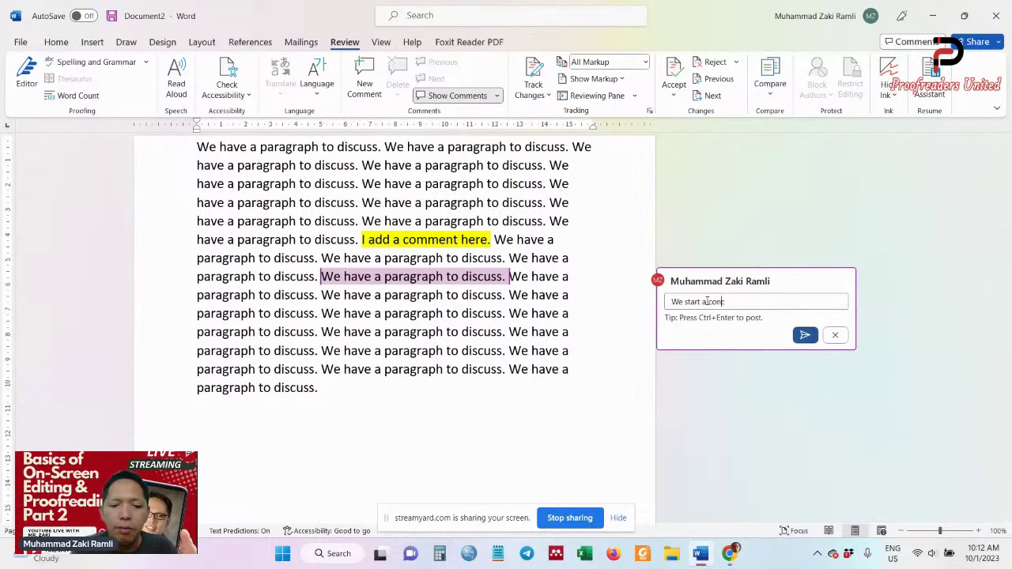
text(nversation here.)
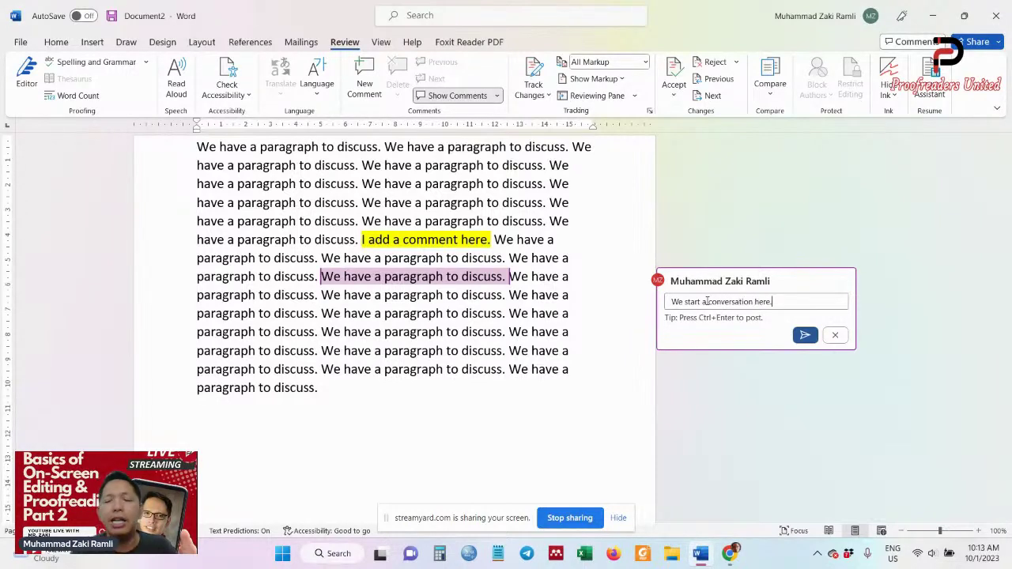
ctrl+scroll(624, 331, up, 4)
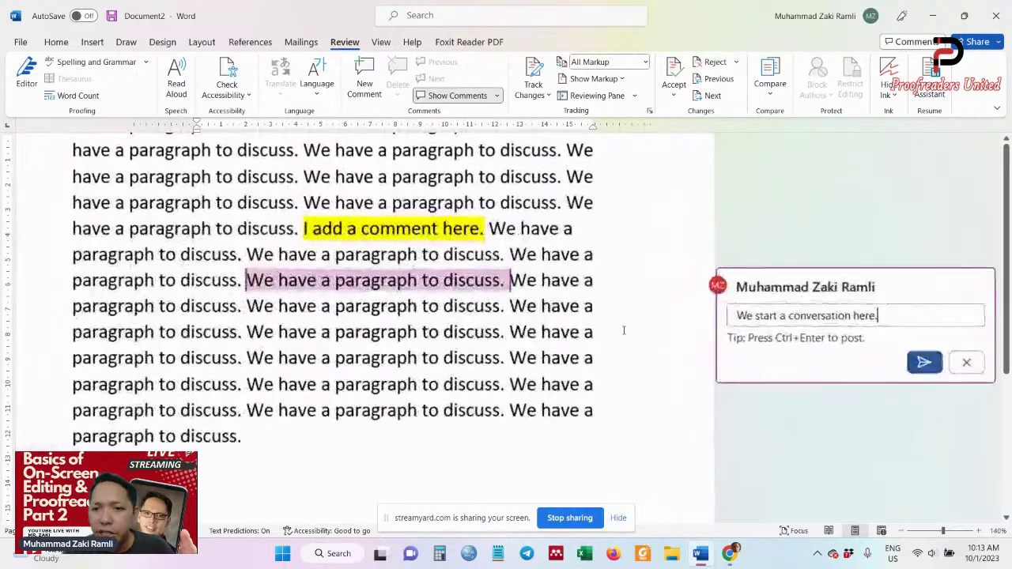
ctrl+scroll(624, 331, down, 1)
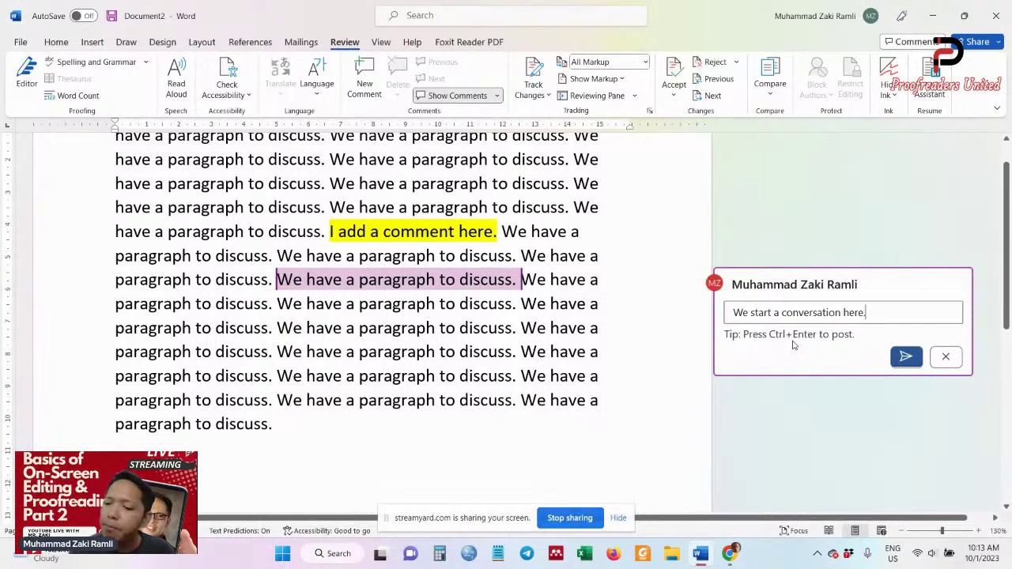
key(ctrl+Return)
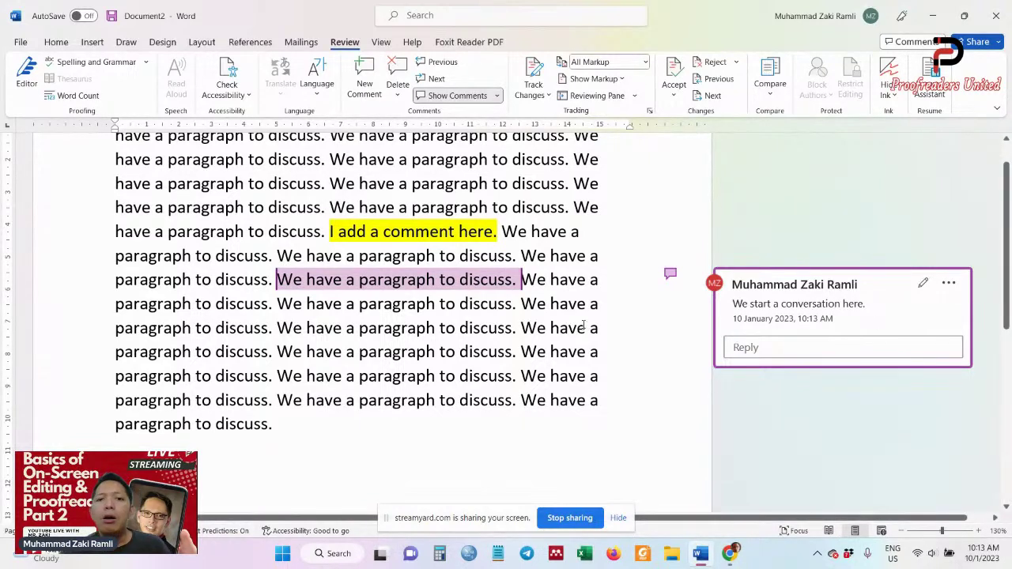
Attach the comment "This is another comment." to the word "to" in the full sentence on the ninth line and post it
double_click(443, 304)
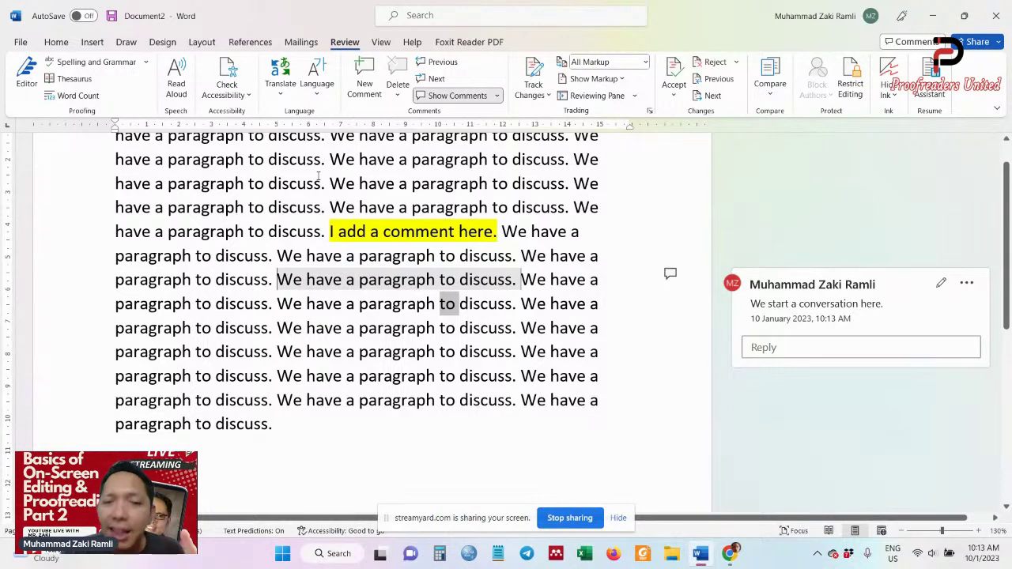
click(364, 83)
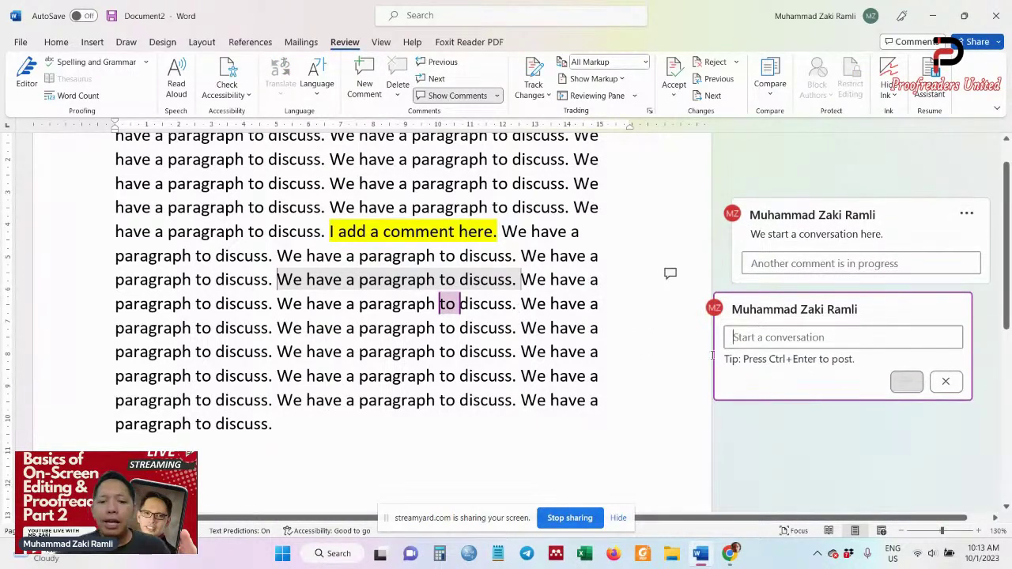
text(This is a )
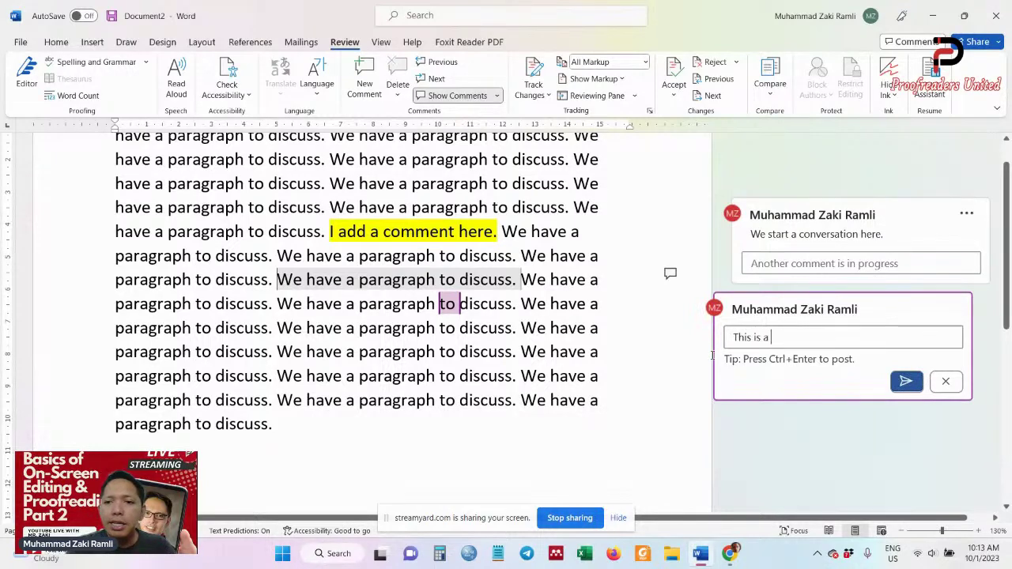
text(note)
key(BackSpace)
key(BackSpace)
key(BackSpace)
key(BackSpace)
key(BackSpace)
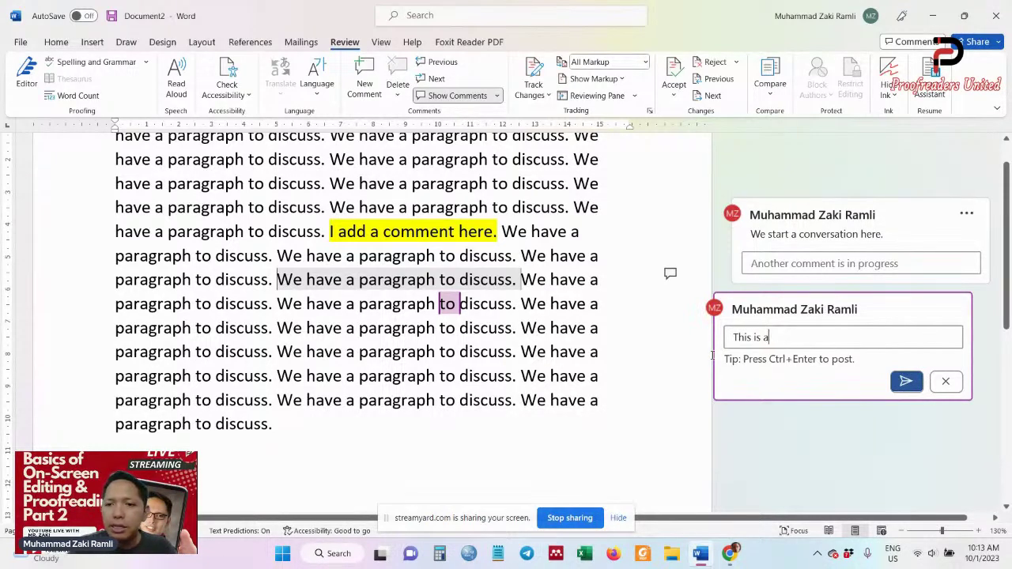
text(note)
key(BackSpace)
text(je)
key(BackSpace)
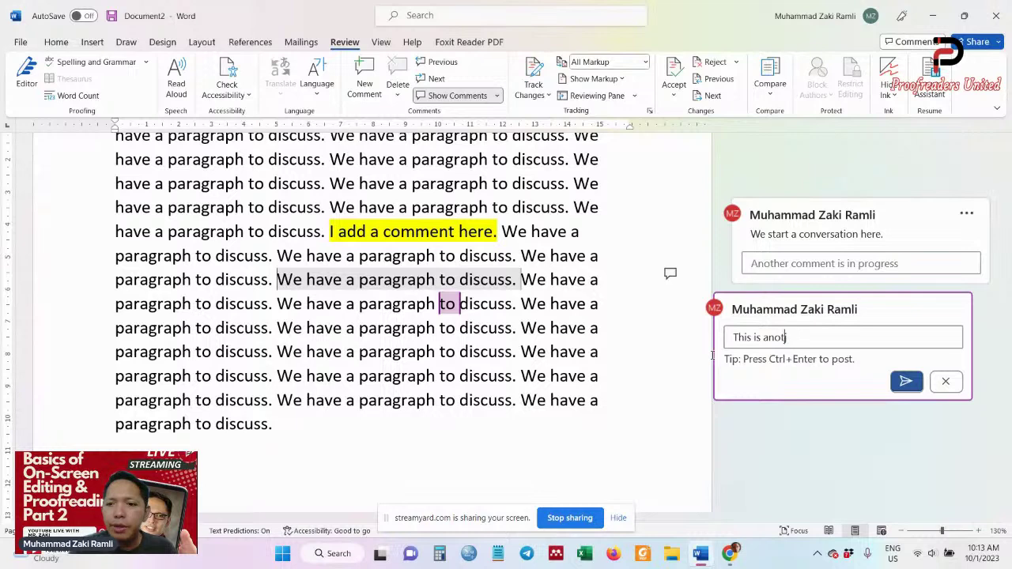
key(BackSpace)
text(her comment.)
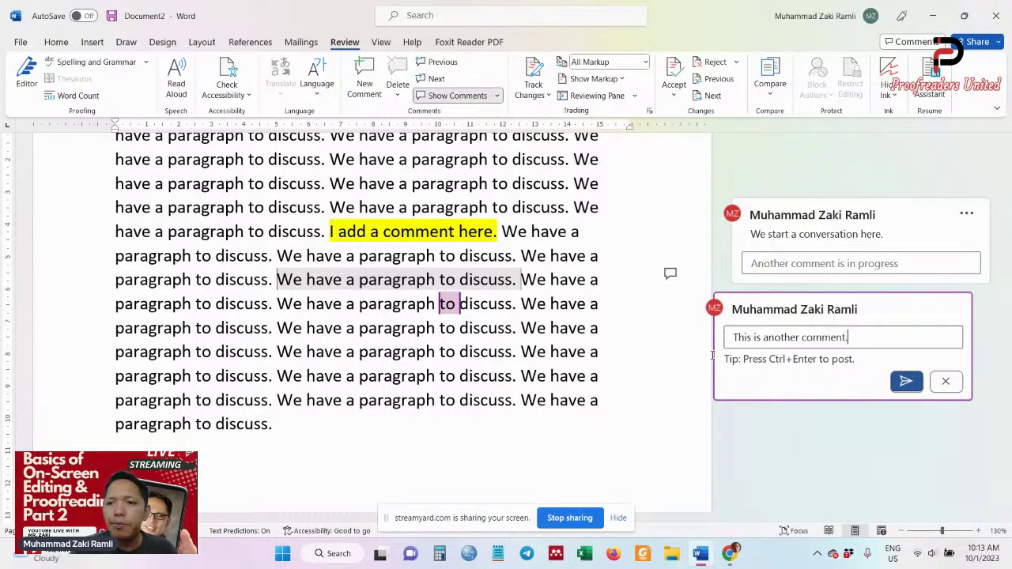
click(906, 383)
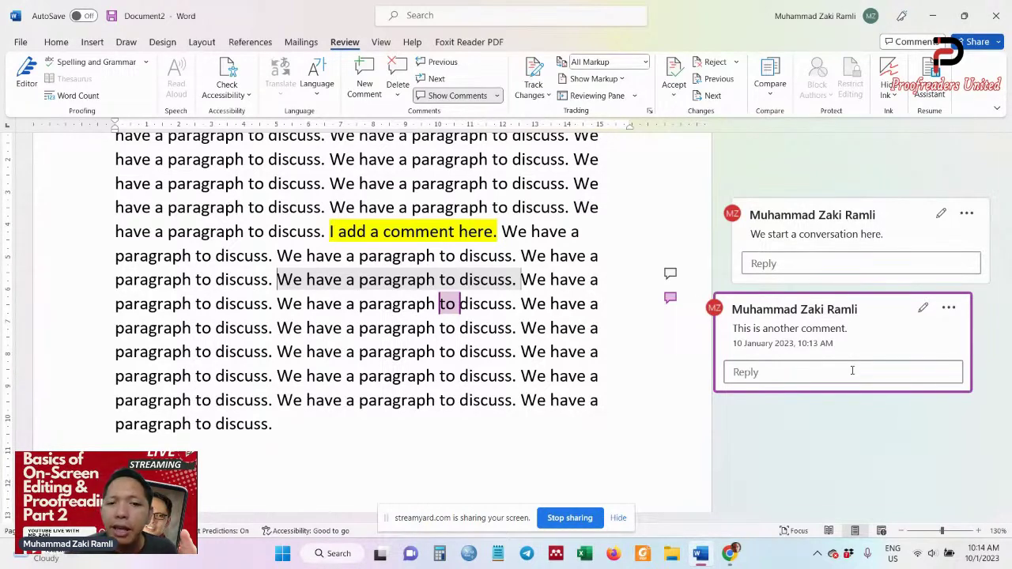
Attach the comment "This is the third comment" to the words "have a paragraph" in the full sentence on the tenth line and post it
drag(336, 327, 380, 330)
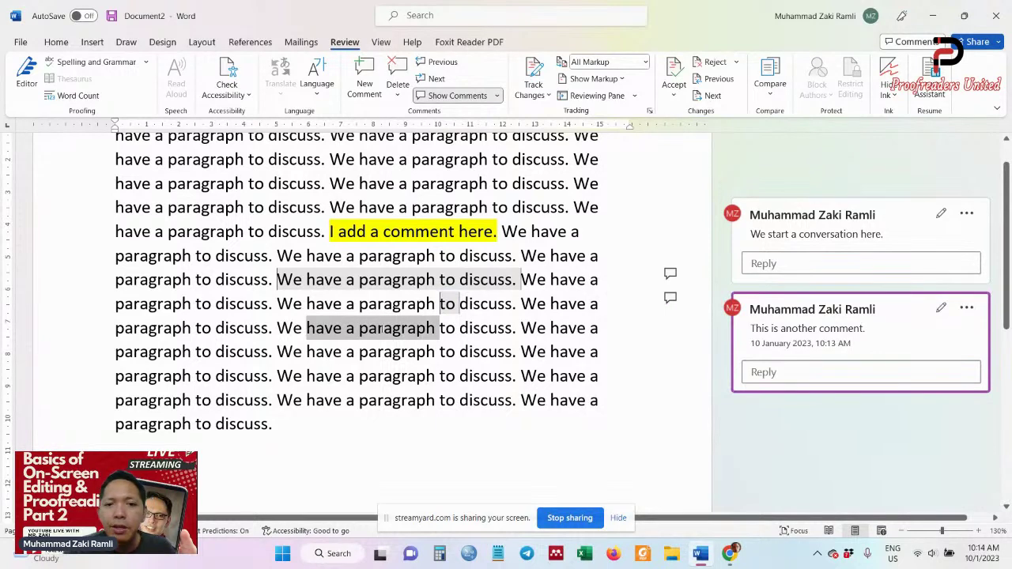
click(365, 88)
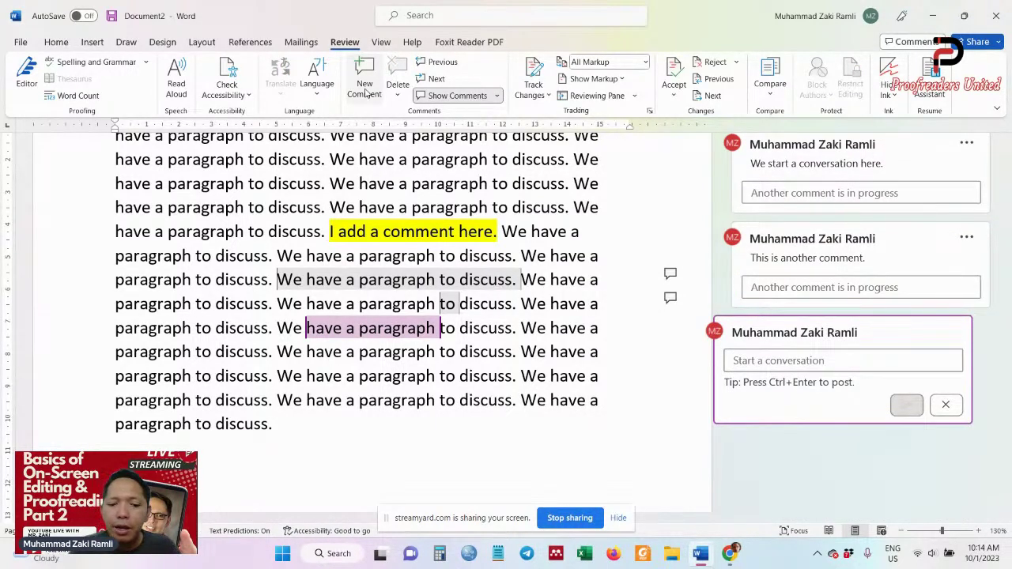
text(This is the thir)
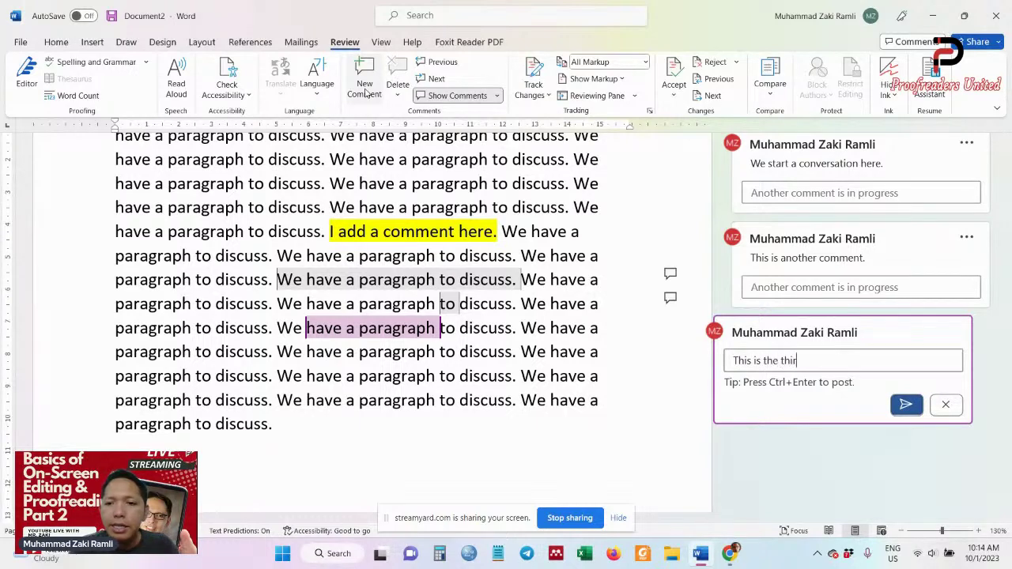
text(d comment)
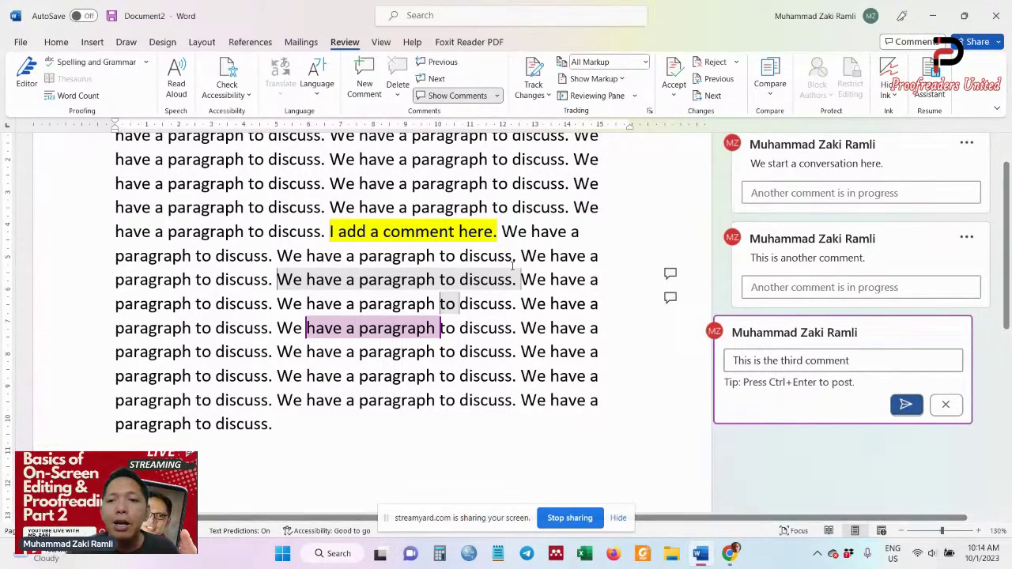
click(445, 378)
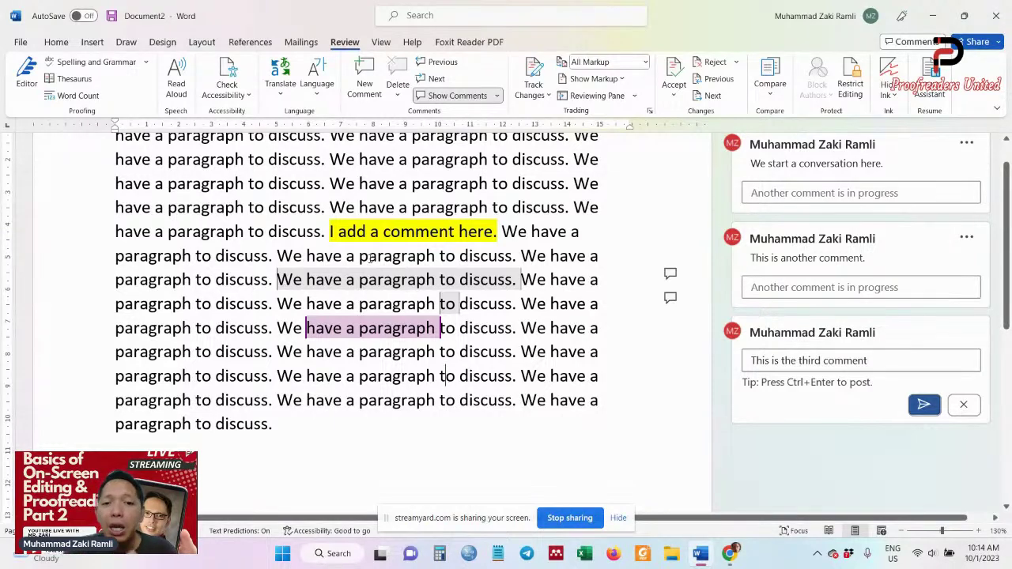
drag(295, 378, 518, 378)
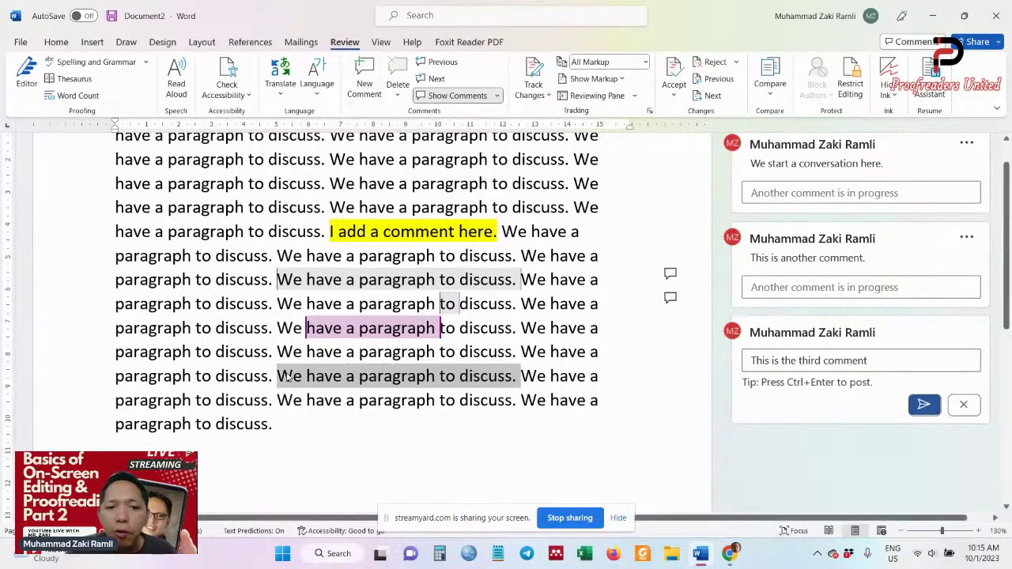
click(364, 89)
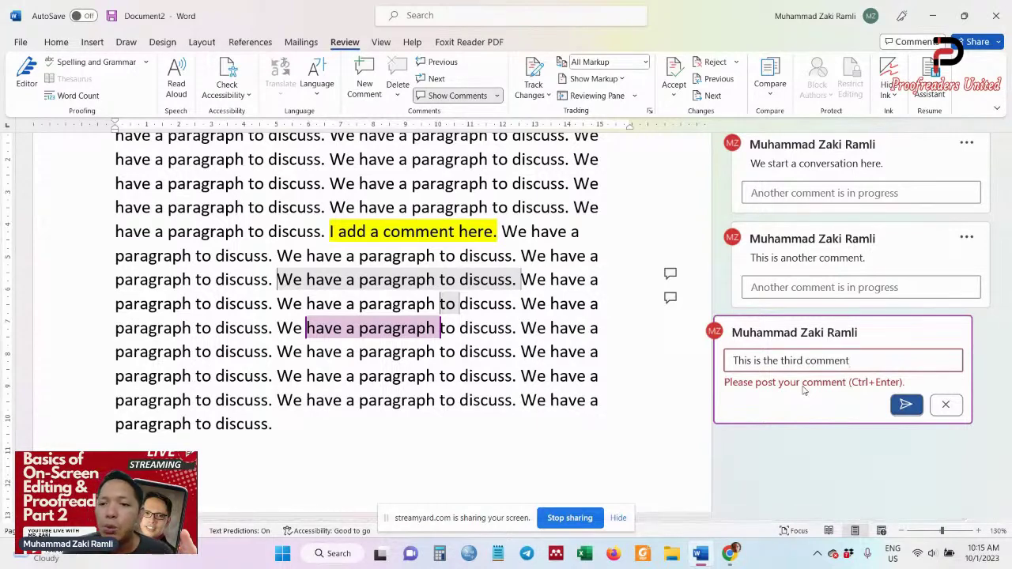
click(902, 405)
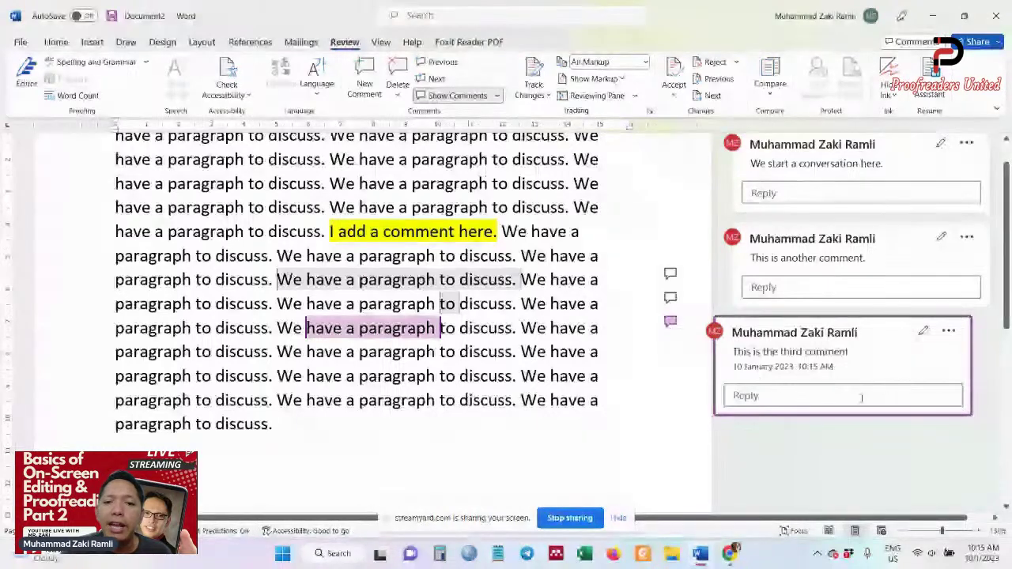
Draft a comment reading "sgreedfreg" on the full sentence on the twelfth line, and discard the draft
drag(277, 377, 520, 378)
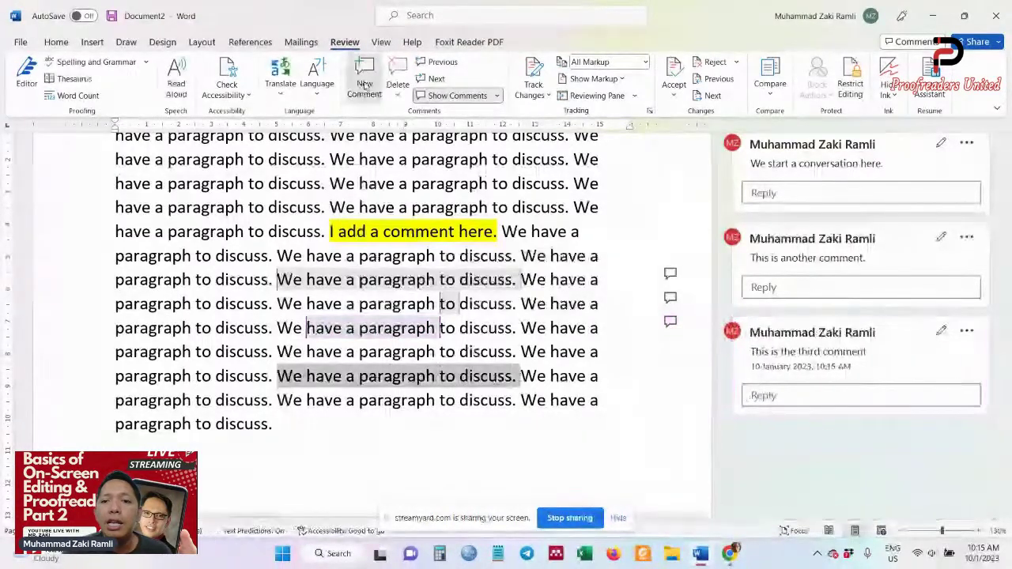
click(365, 83)
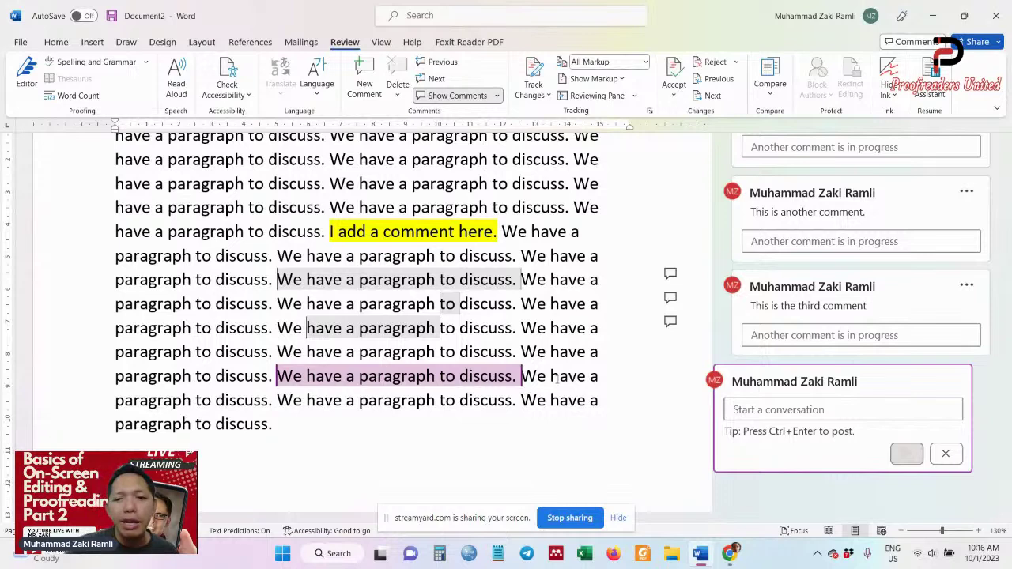
click(552, 338)
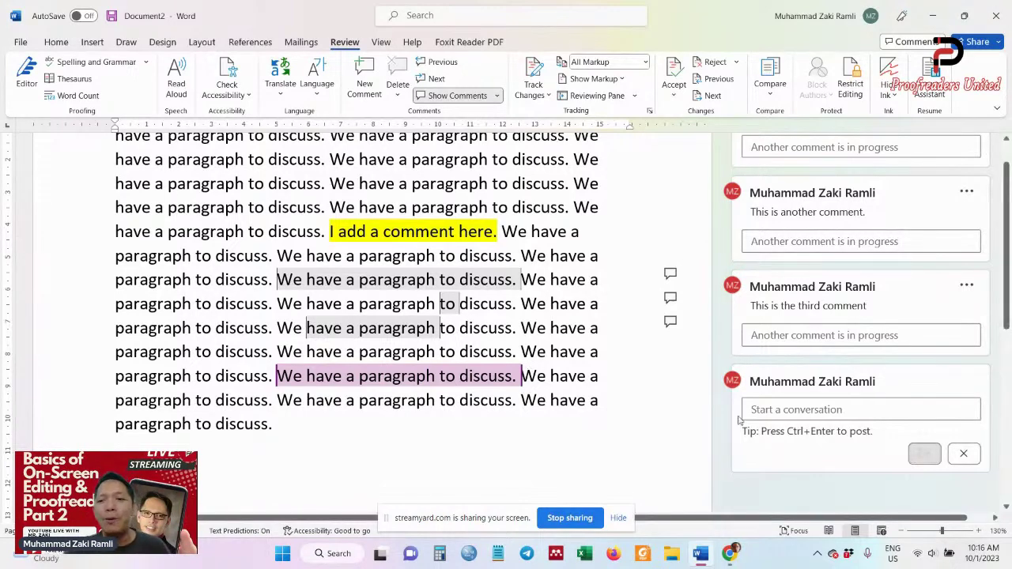
click(855, 411)
text(sgreedfreg)
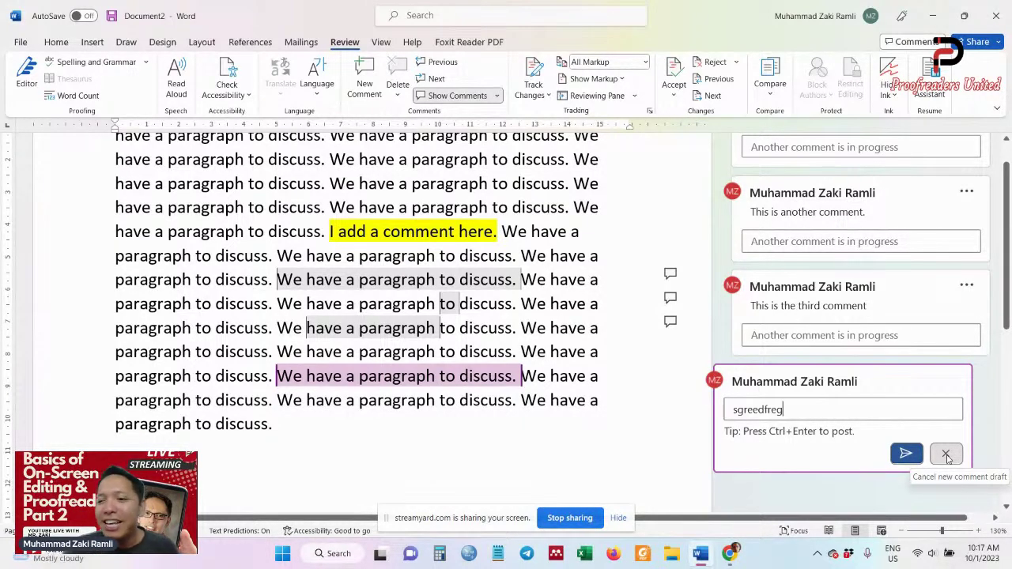
click(947, 456)
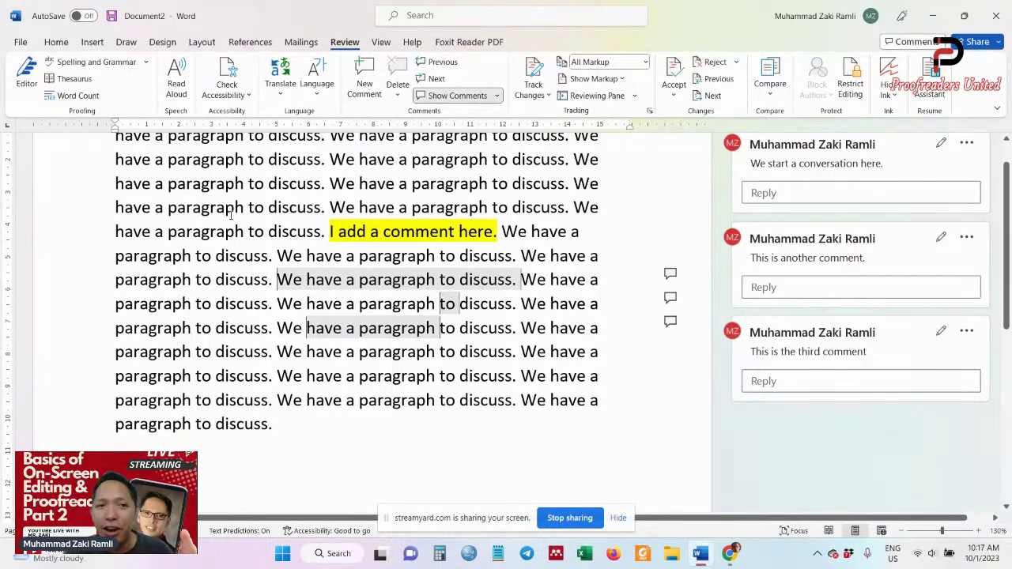
Undo the insertion of the third comment and redo it
click(56, 42)
click(22, 61)
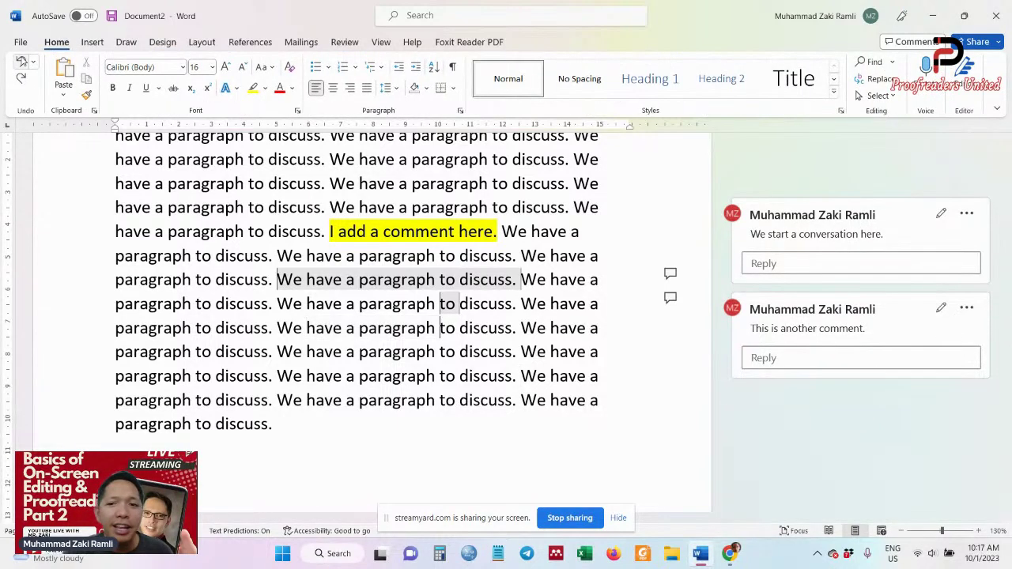
click(24, 80)
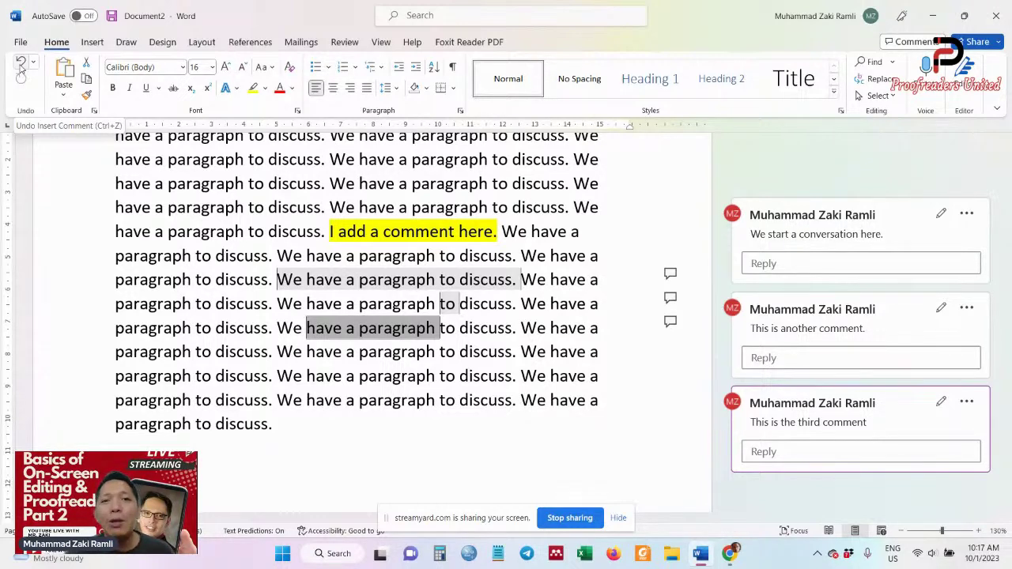
click(345, 42)
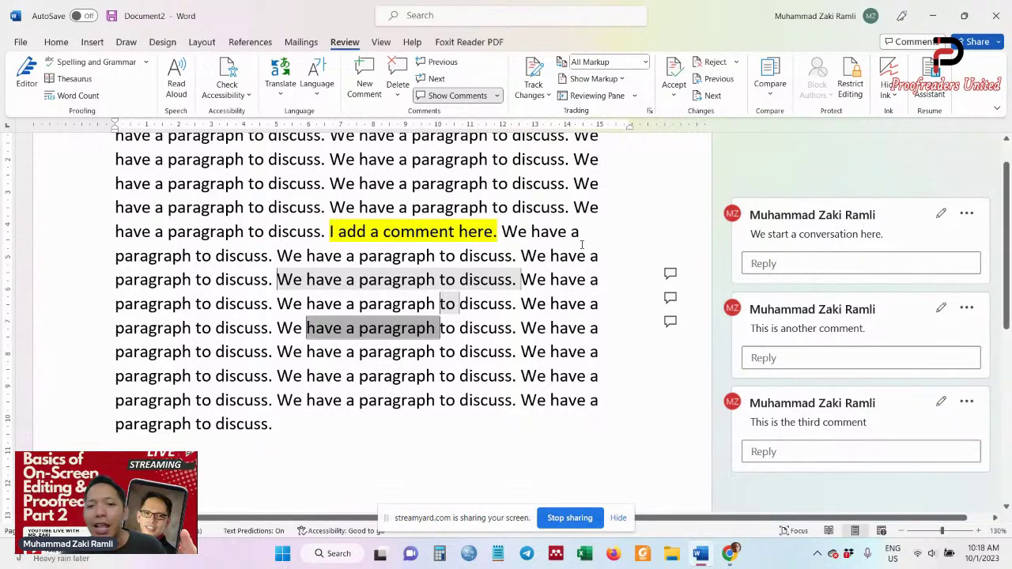
click(547, 353)
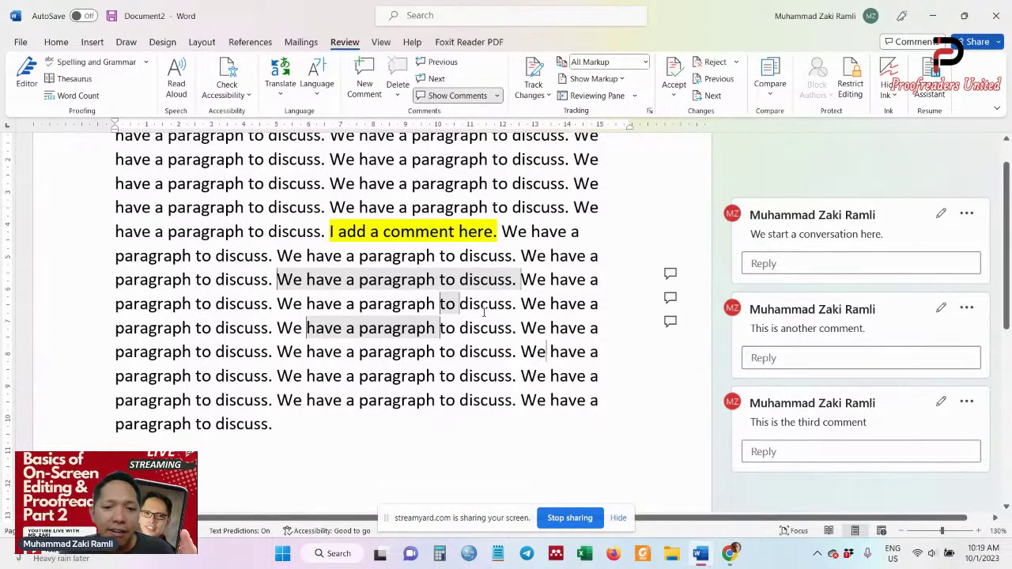
Append "I edit this comment." to the posted comment "We start a conversation here." and save the edit
click(941, 216)
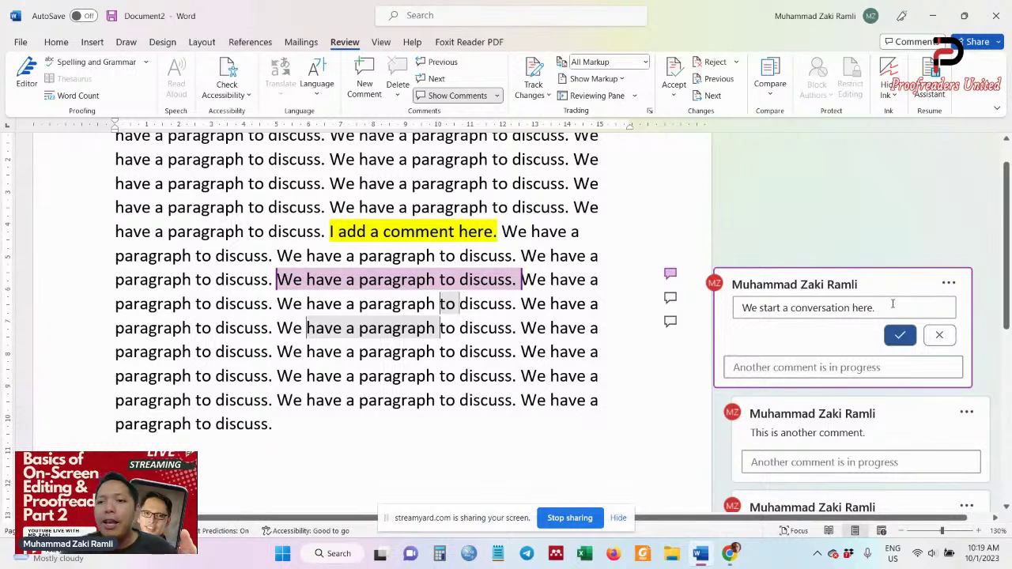
text(I)
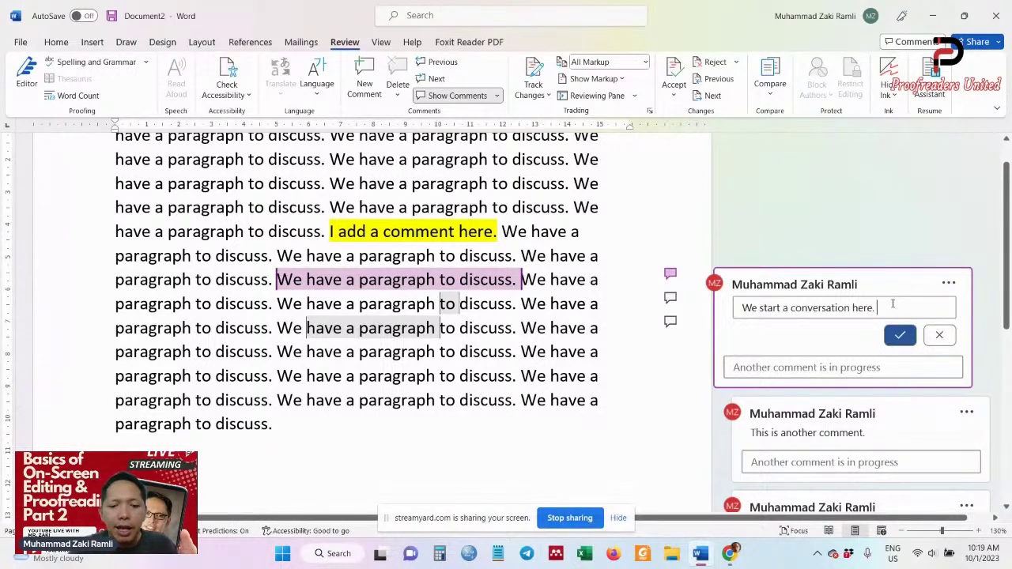
text( edit thi)
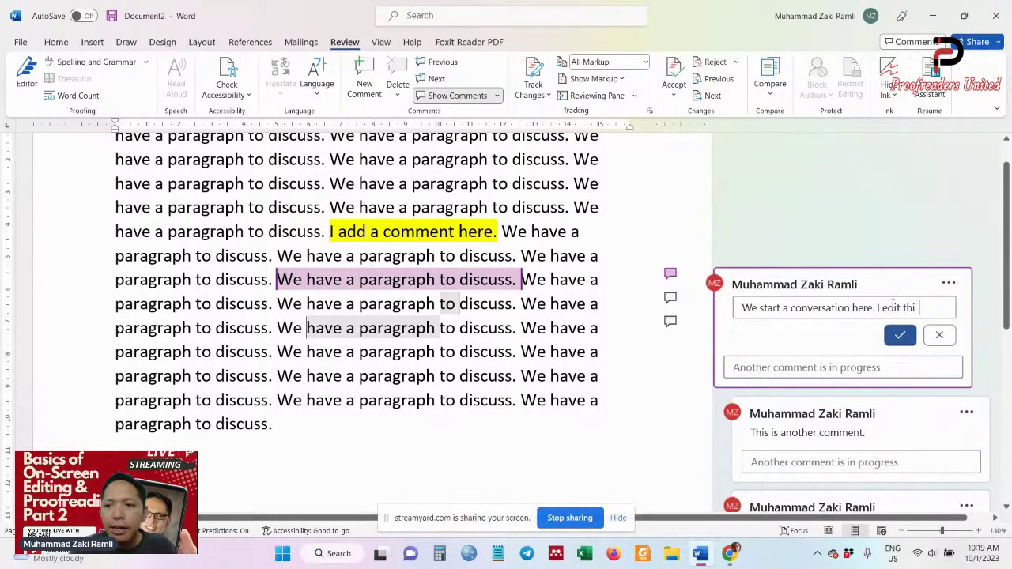
text(s comment.)
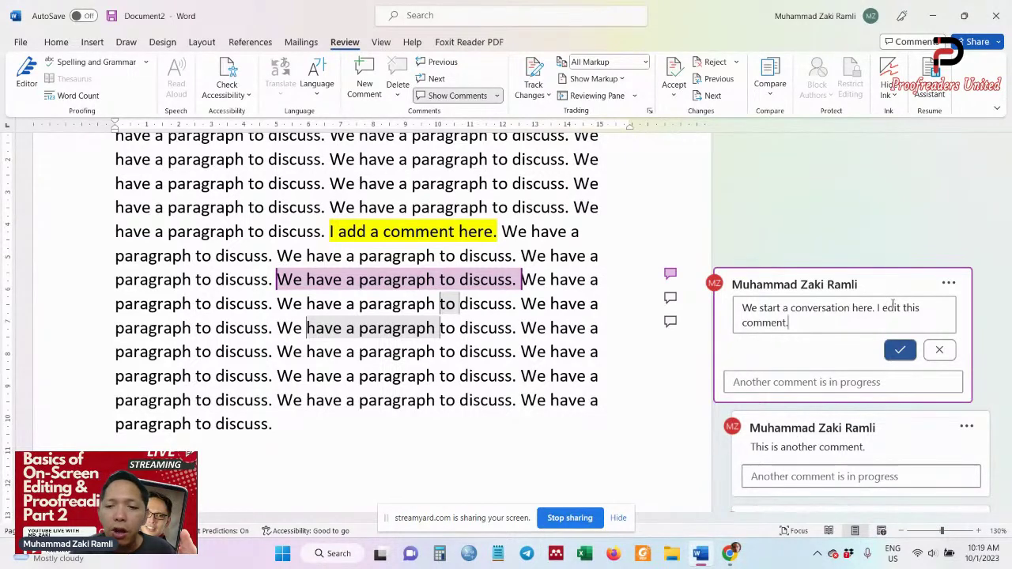
key(ctrl+Return)
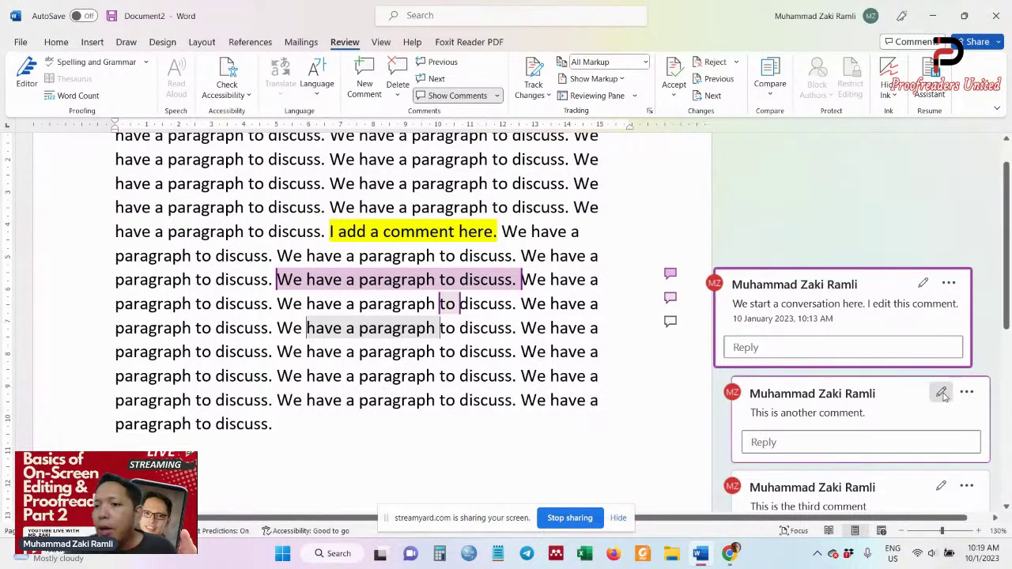
Open the comment "This is another comment." for editing and save it with the same text
scroll(633, 321, down, 1)
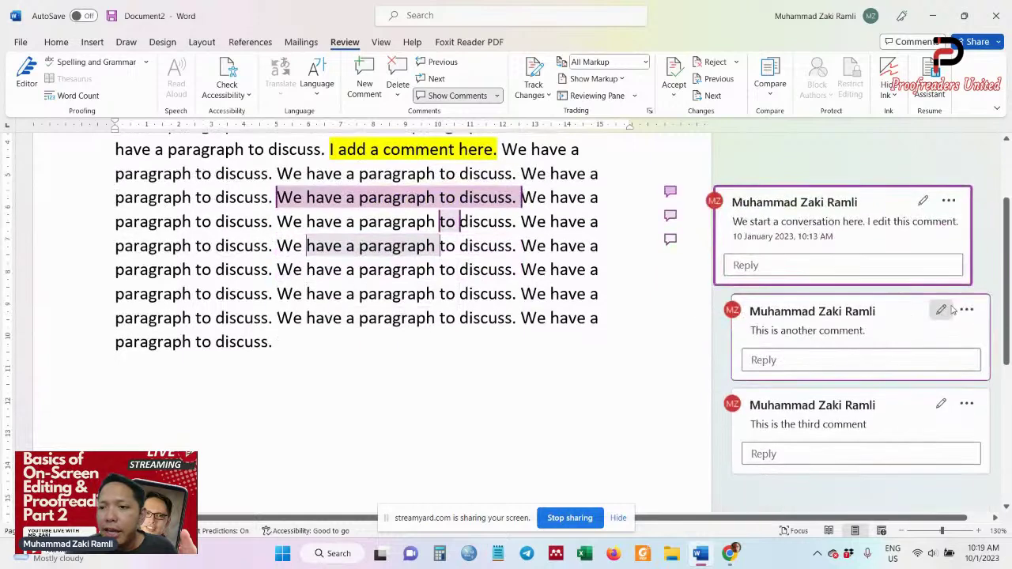
click(941, 310)
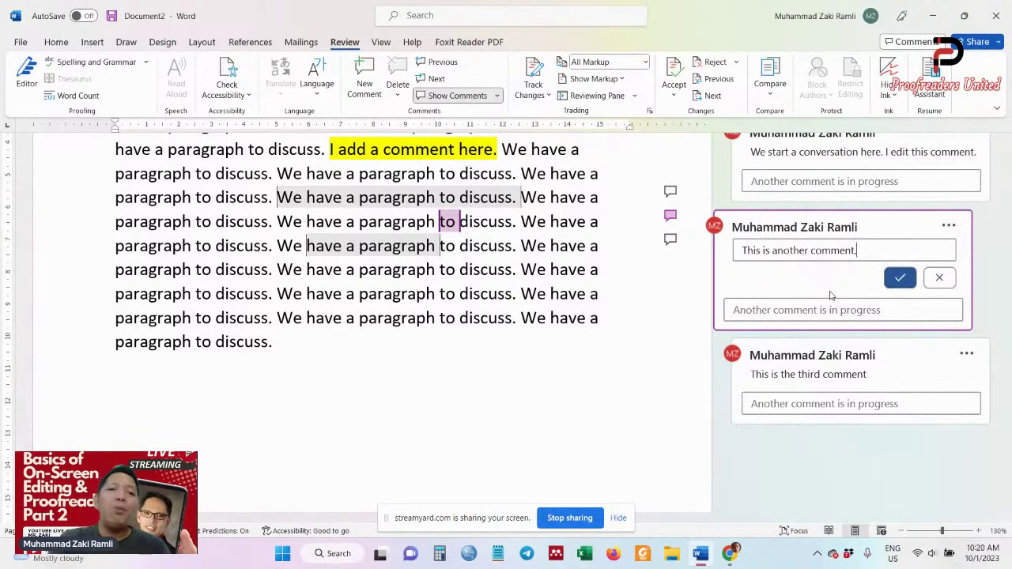
click(899, 278)
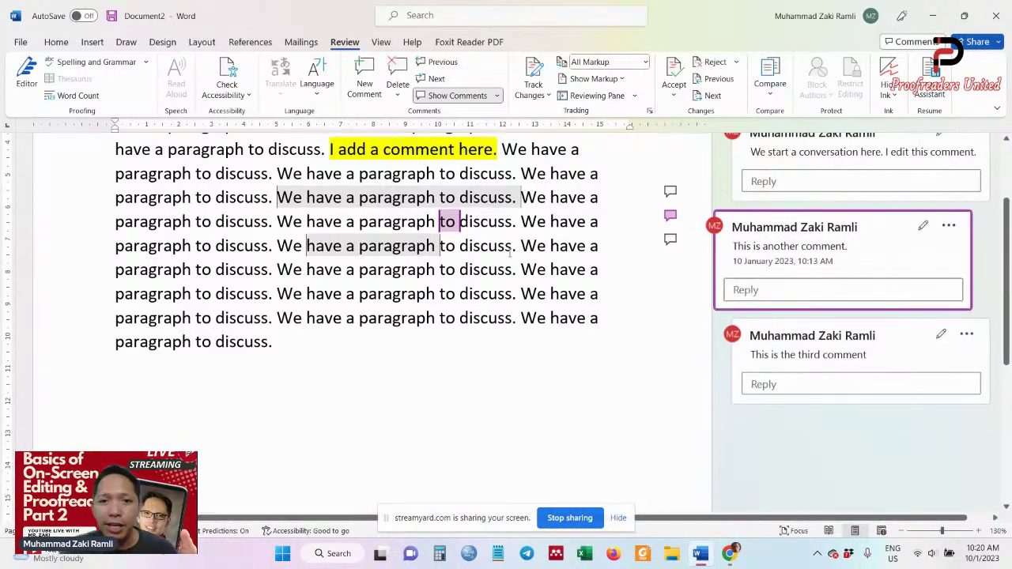
Try to post a blank comment on the full sentence on the twelfth line
drag(276, 293, 521, 295)
click(364, 87)
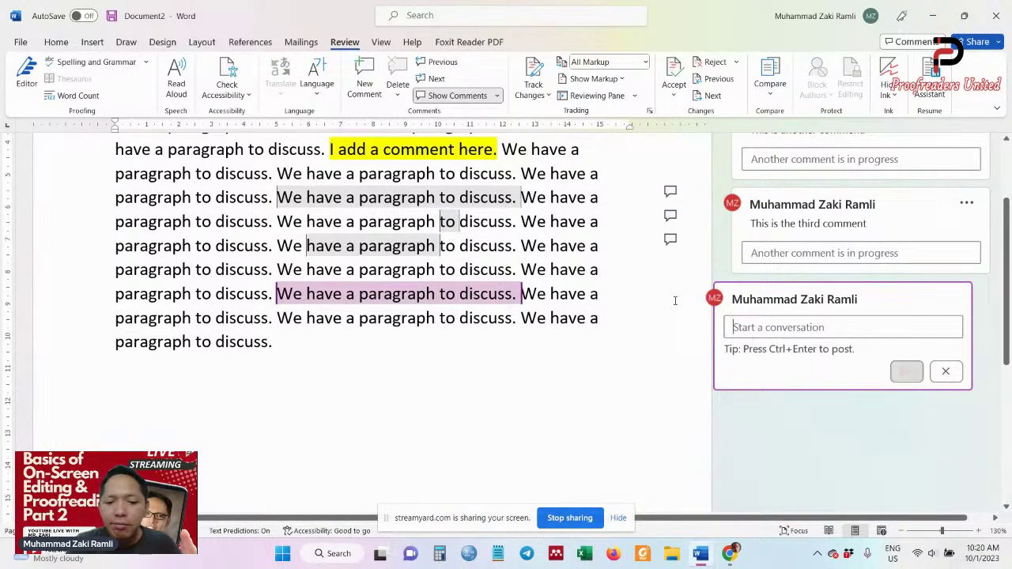
text(.)
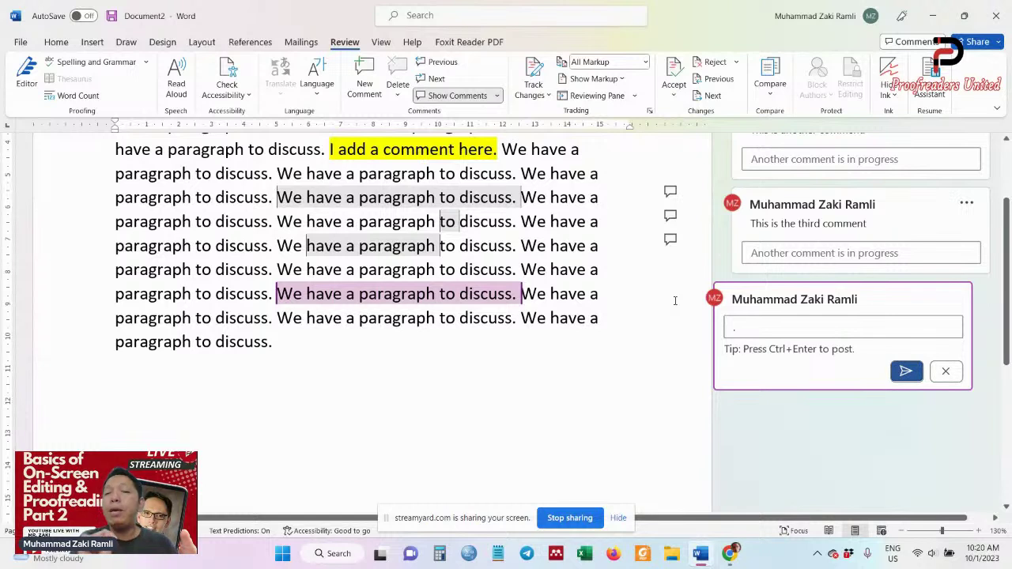
key(BackSpace)
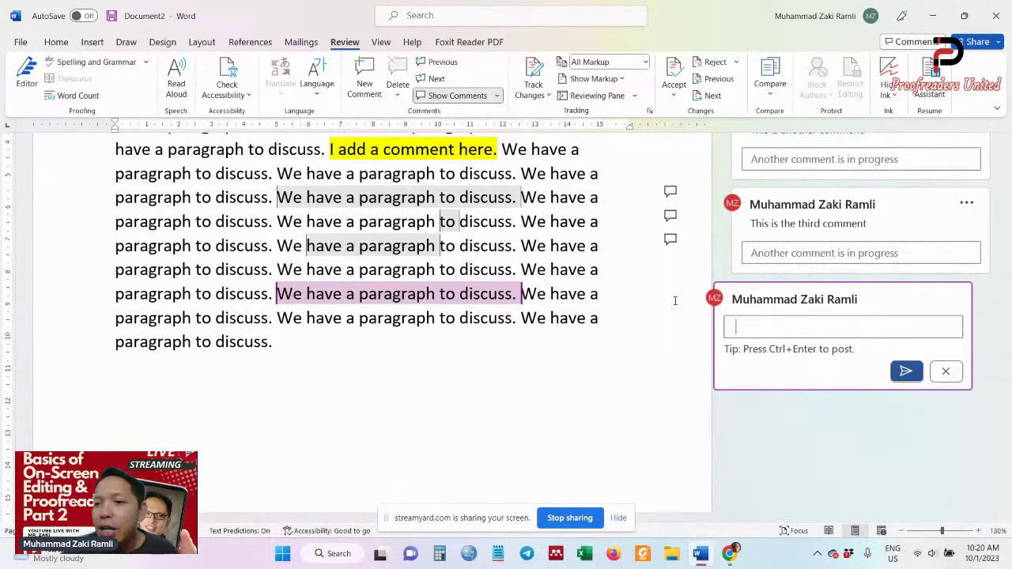
click(906, 371)
Reopen the comment on the eighth line for editing and save it with the same text
scroll(896, 275, up, 2)
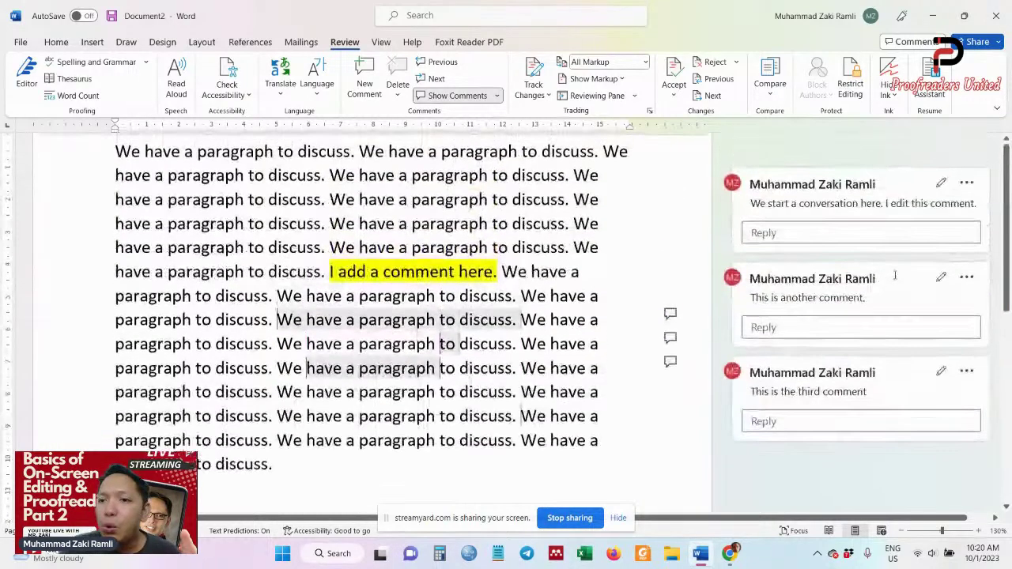
click(936, 191)
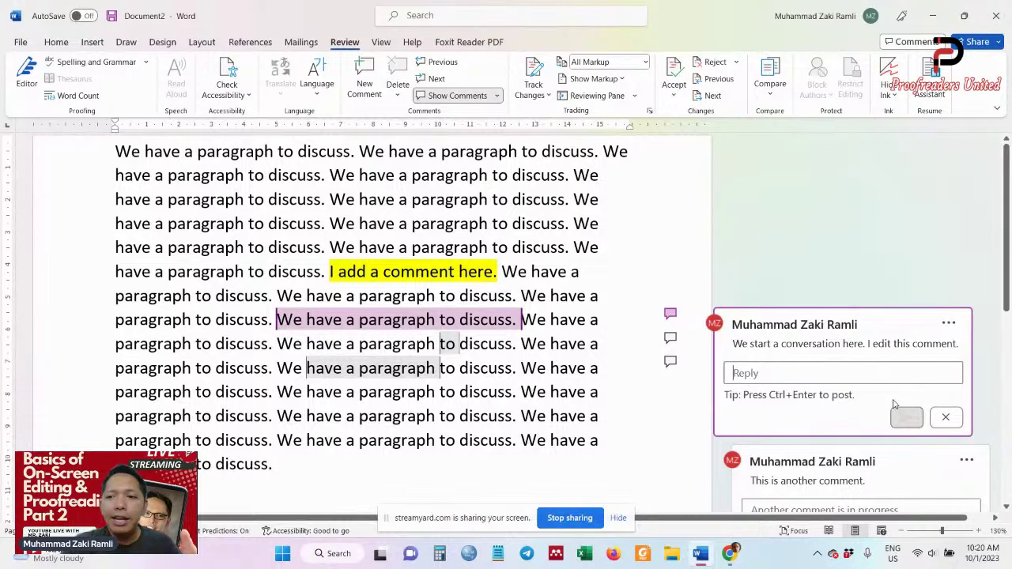
click(896, 347)
click(924, 324)
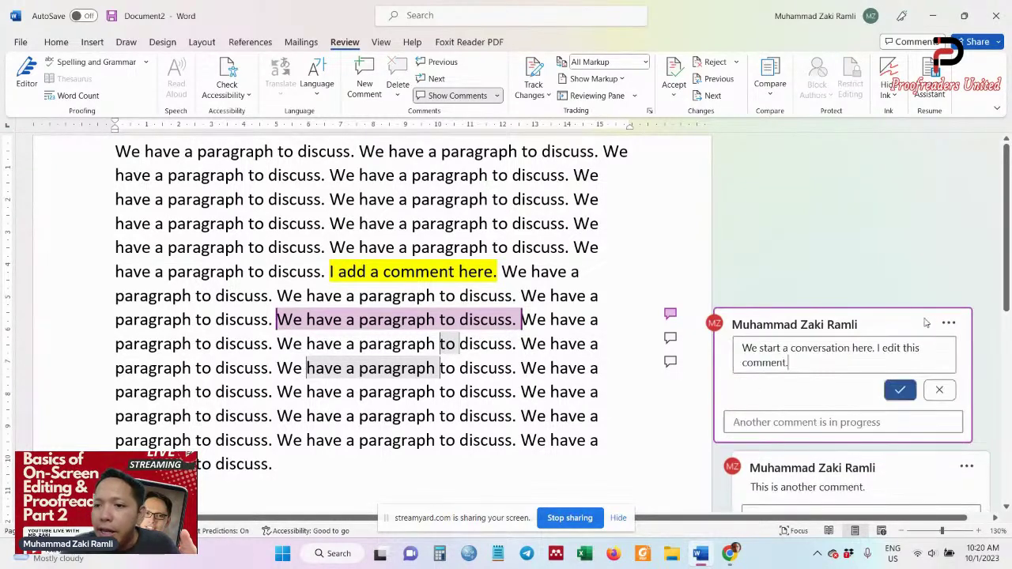
click(900, 391)
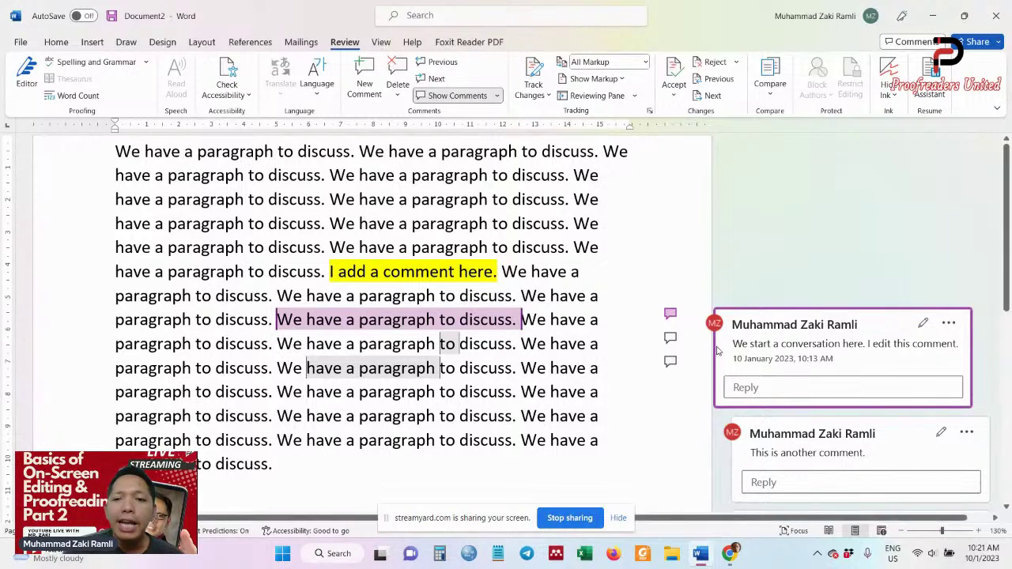
Use the Link to comment option on the comment attached to the eighth line
scroll(596, 310, down, 1)
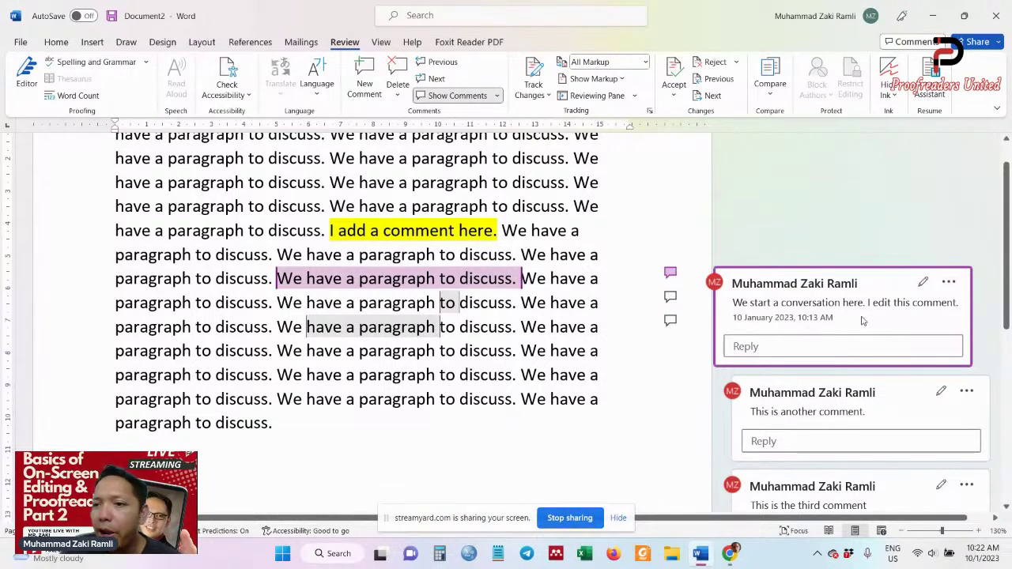
click(948, 283)
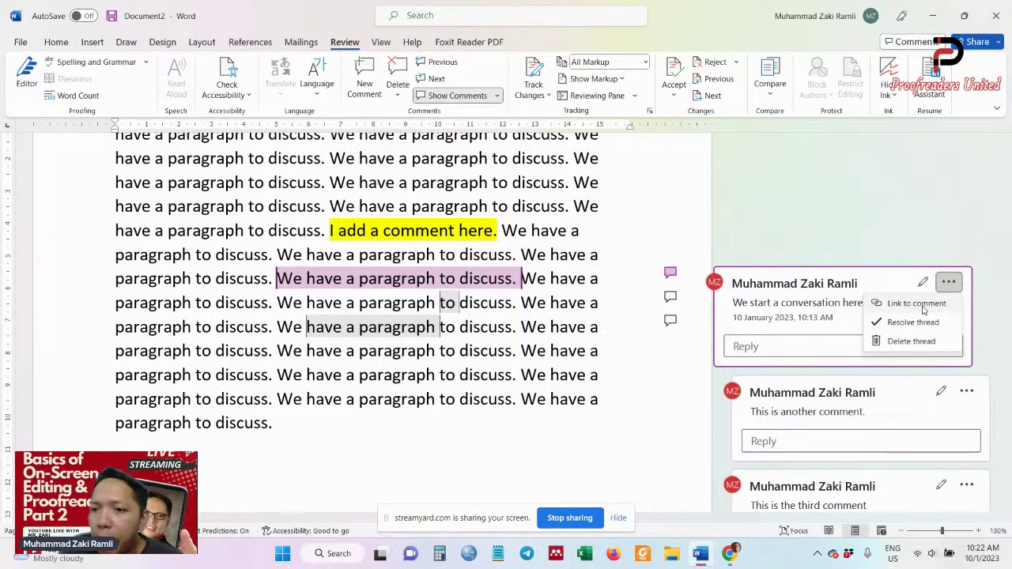
click(921, 304)
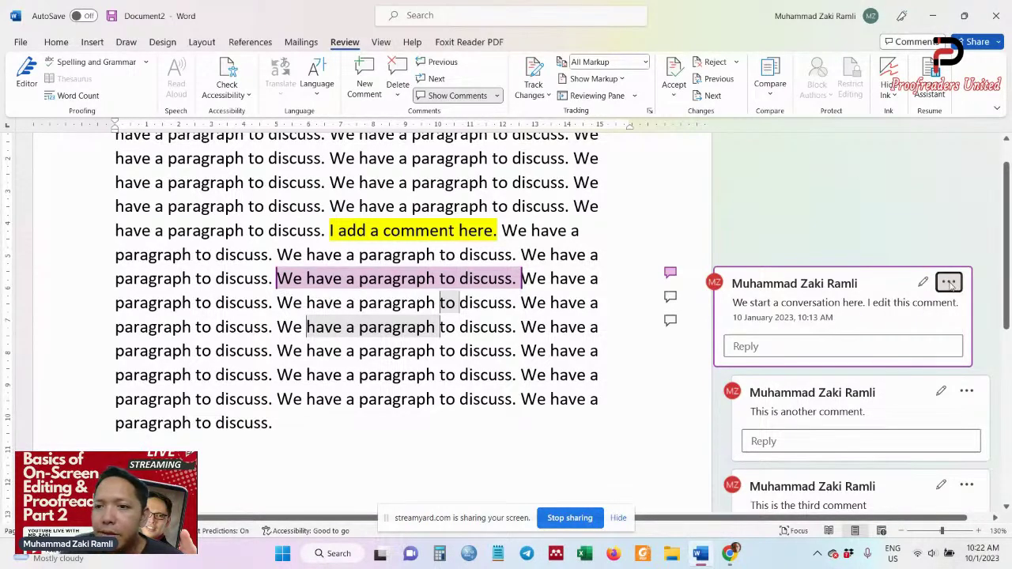
Use Link to comment once more on the "We start a conversation here. I edit this comment." thread and move the screen-sharing notice aside
click(948, 282)
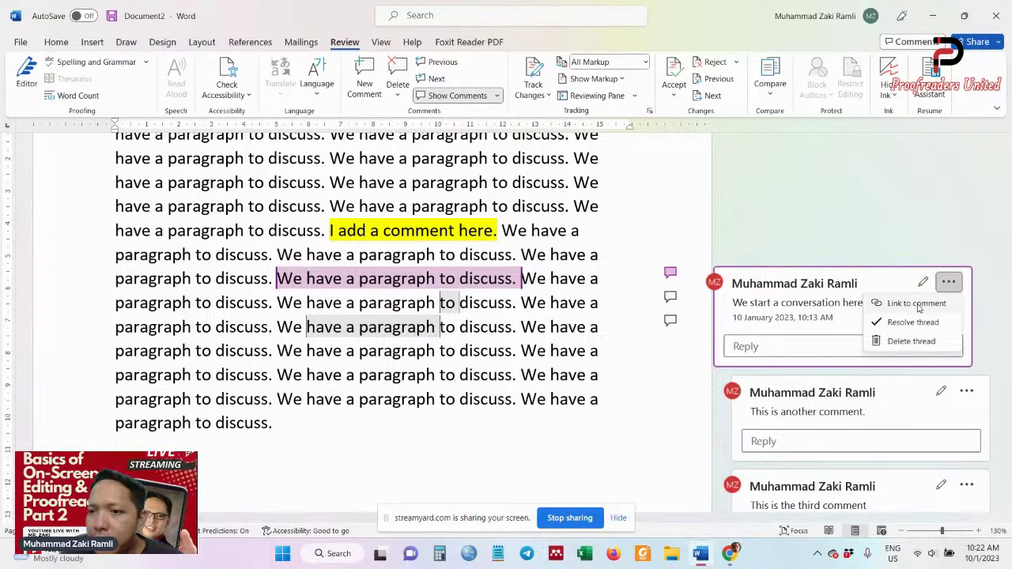
click(918, 303)
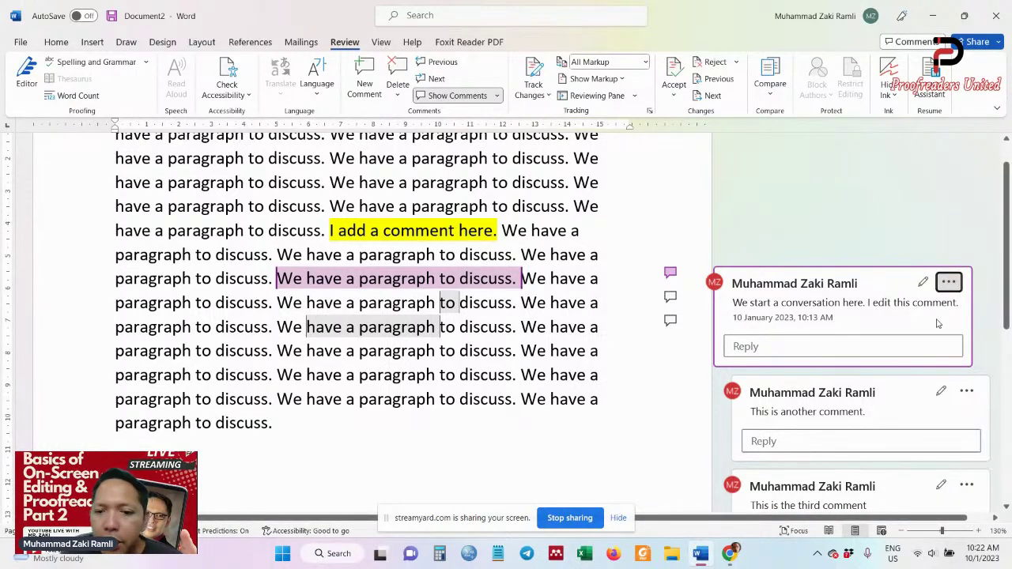
drag(509, 523, 360, 486)
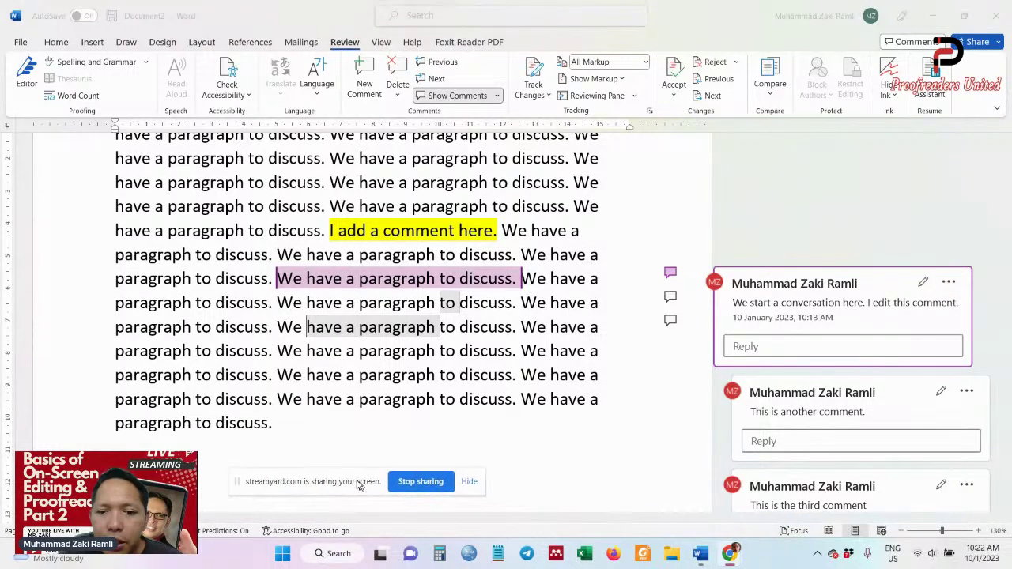
click(949, 283)
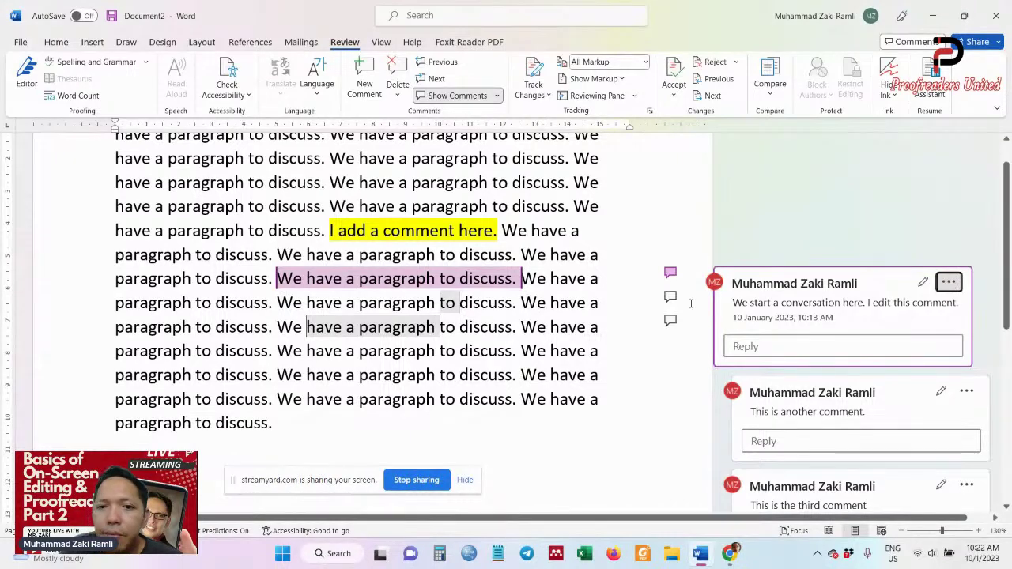
key(Escape)
Resolve the comment thread "We start a conversation here. I edit this comment."
click(966, 282)
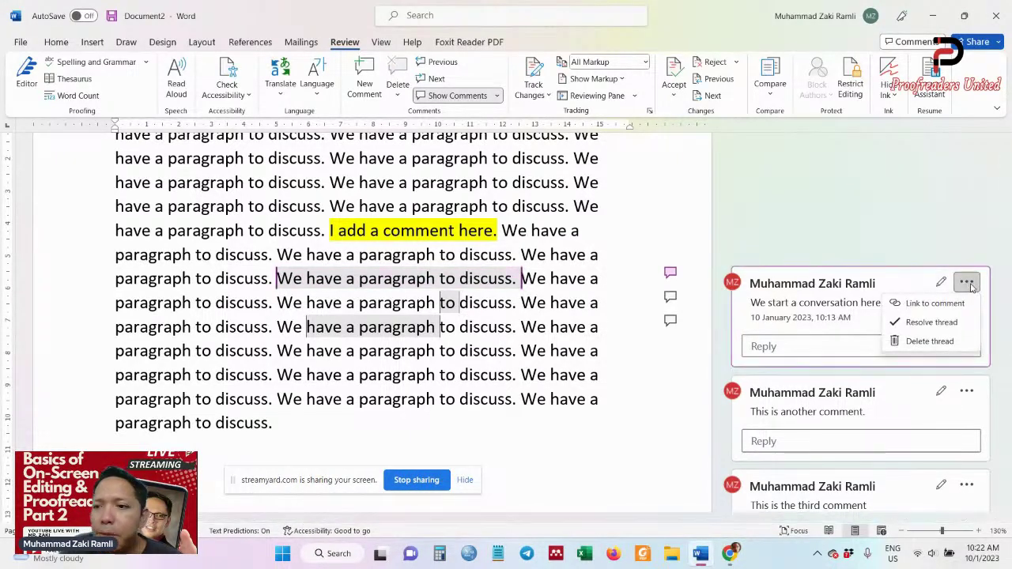
scroll(632, 304, down, 1)
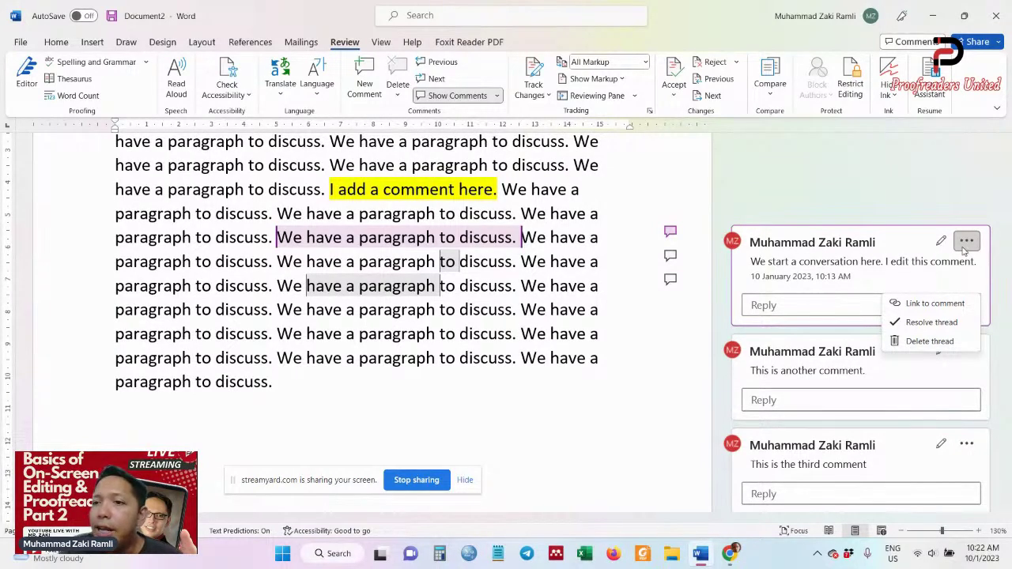
click(900, 282)
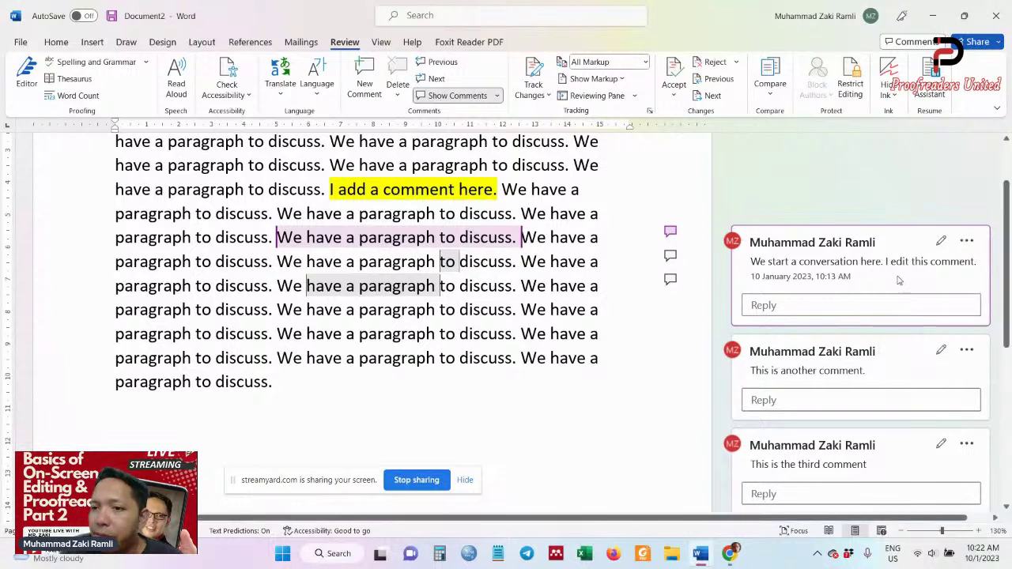
click(949, 241)
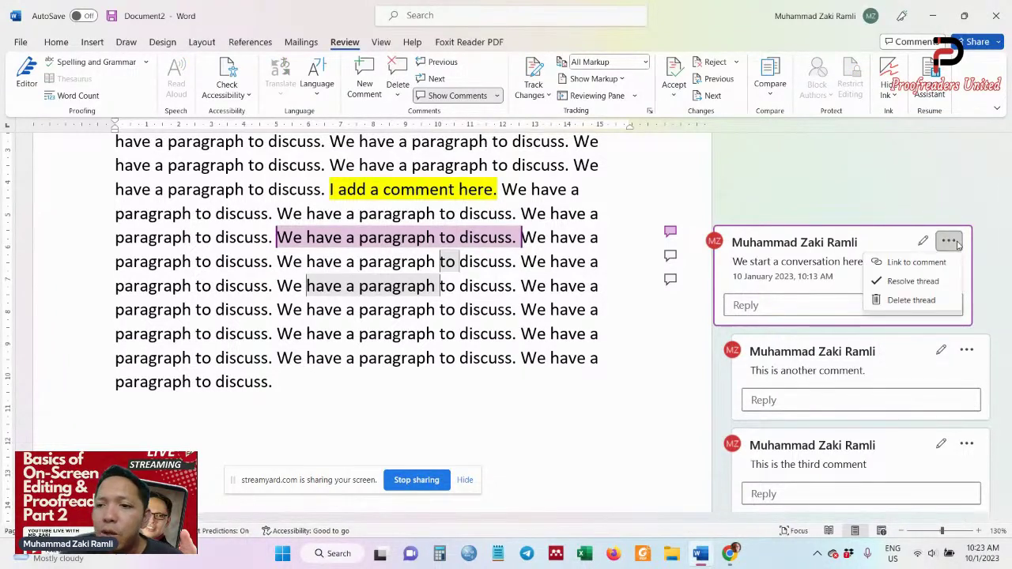
click(913, 282)
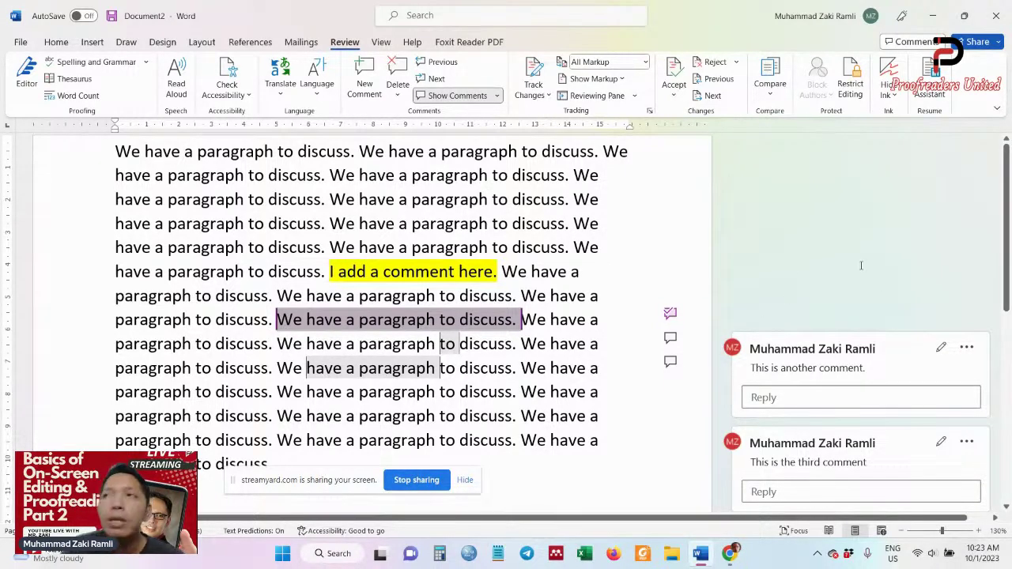
Open the resolved thread on the eighth line, reopen it, and close the list of comments
click(671, 311)
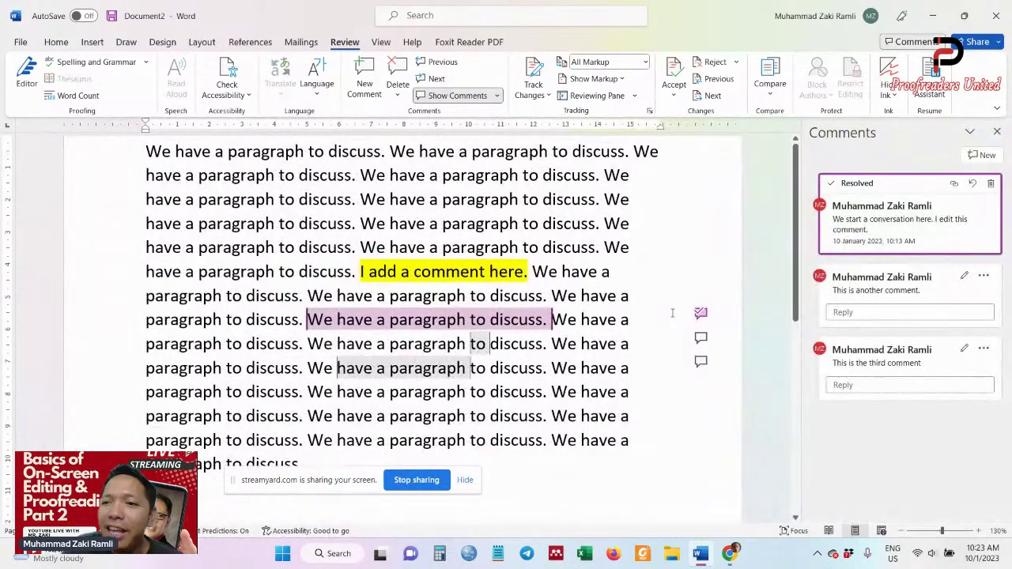
click(973, 184)
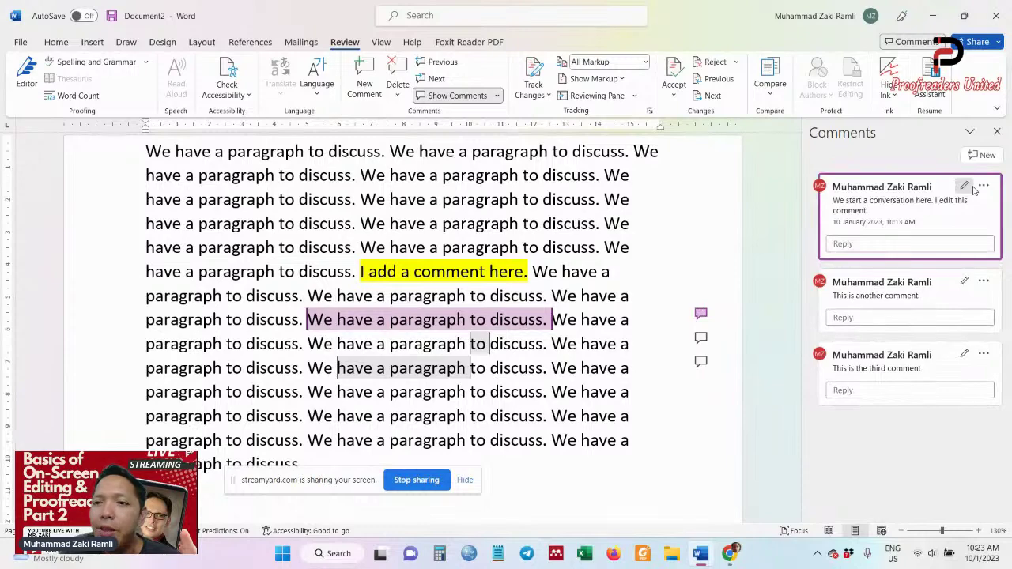
click(997, 132)
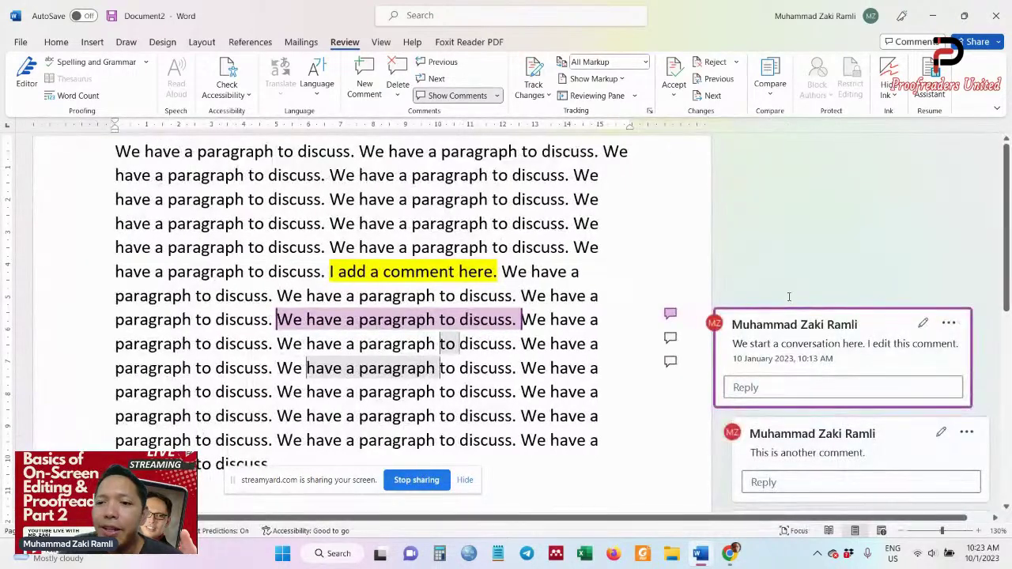
Delete the comment thread attached to the eighth line and undo the deletion
scroll(870, 296, down, 1)
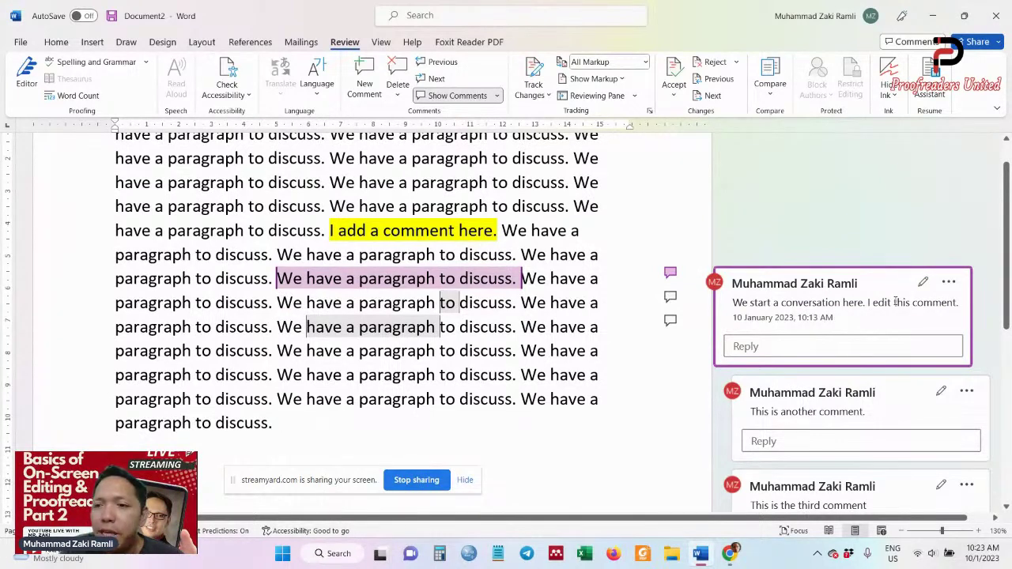
click(948, 283)
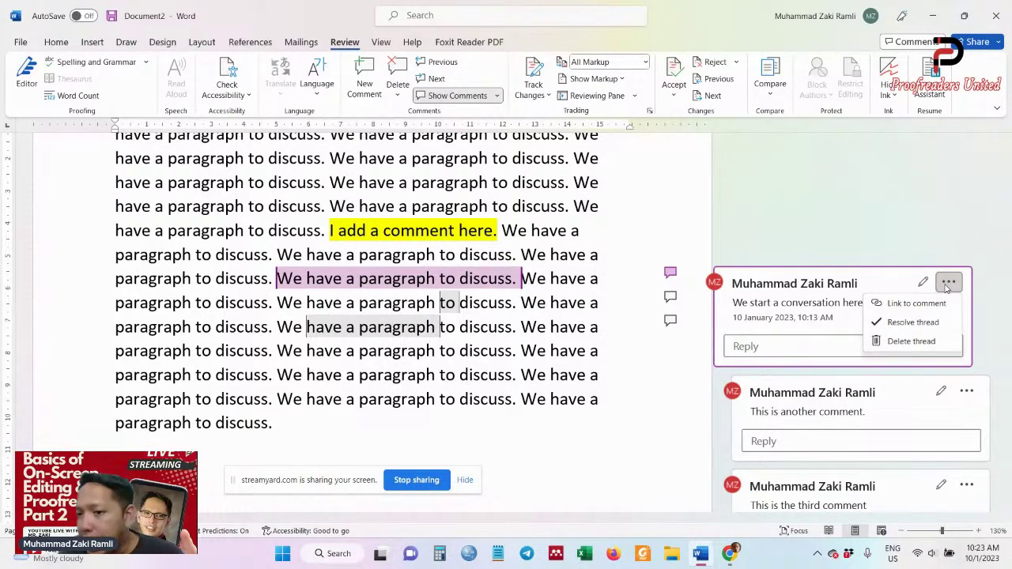
click(917, 344)
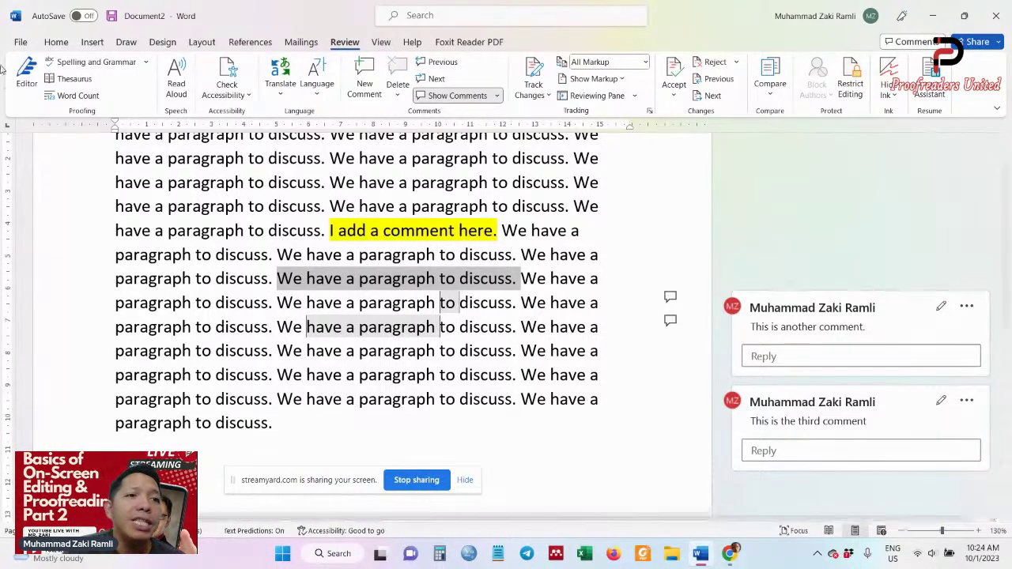
click(52, 42)
click(21, 61)
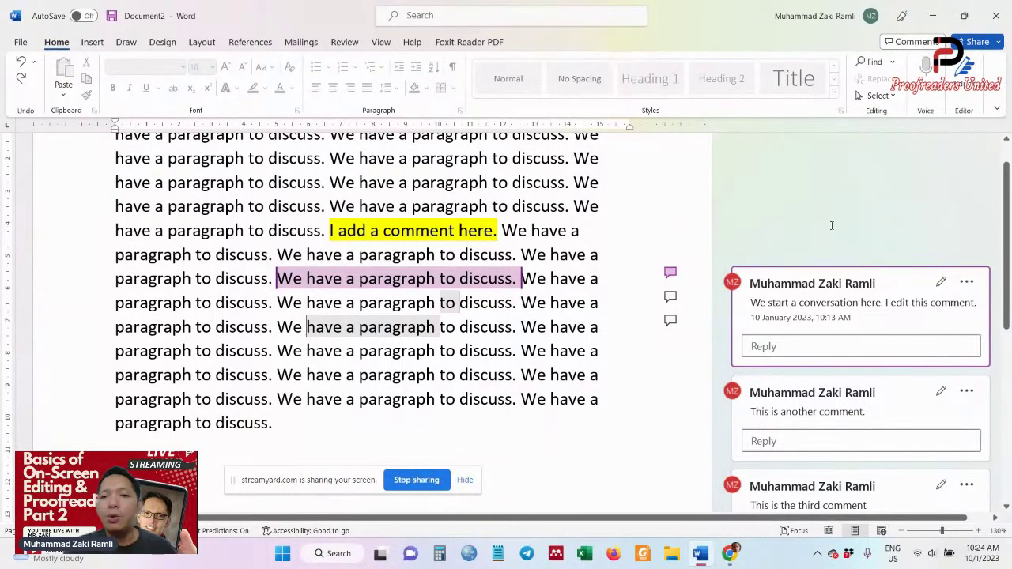
scroll(832, 225, down, 3)
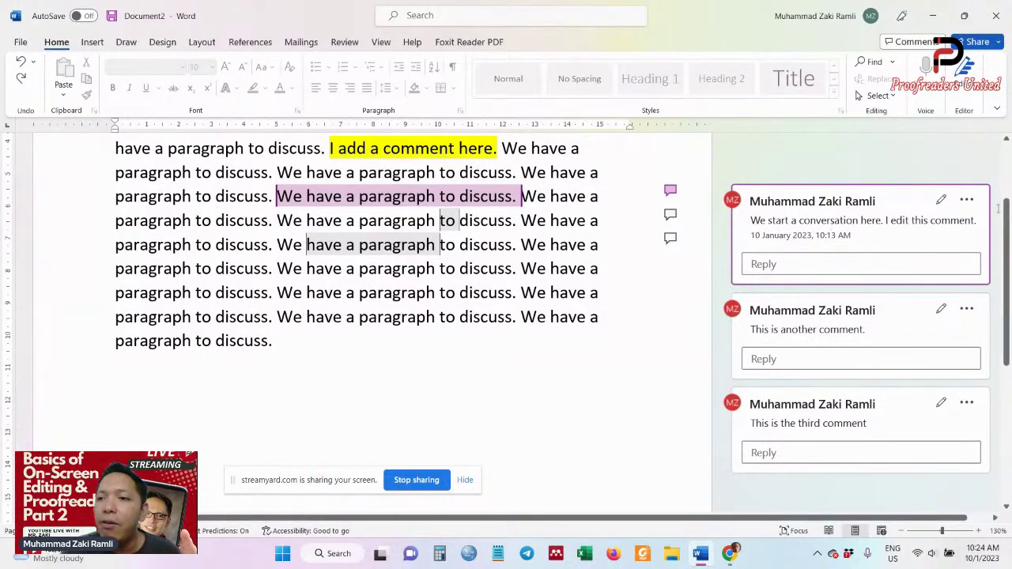
click(966, 201)
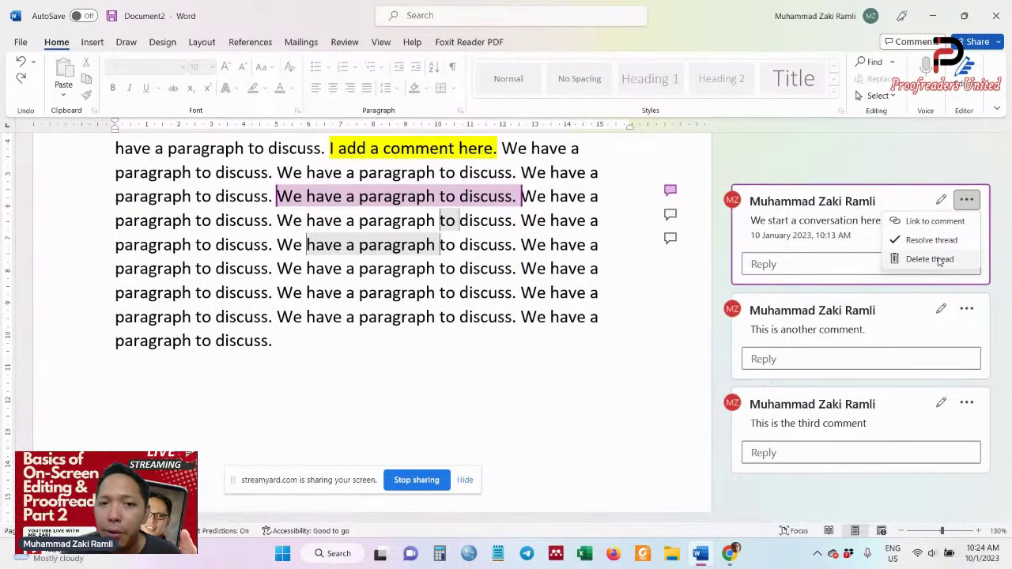
click(896, 162)
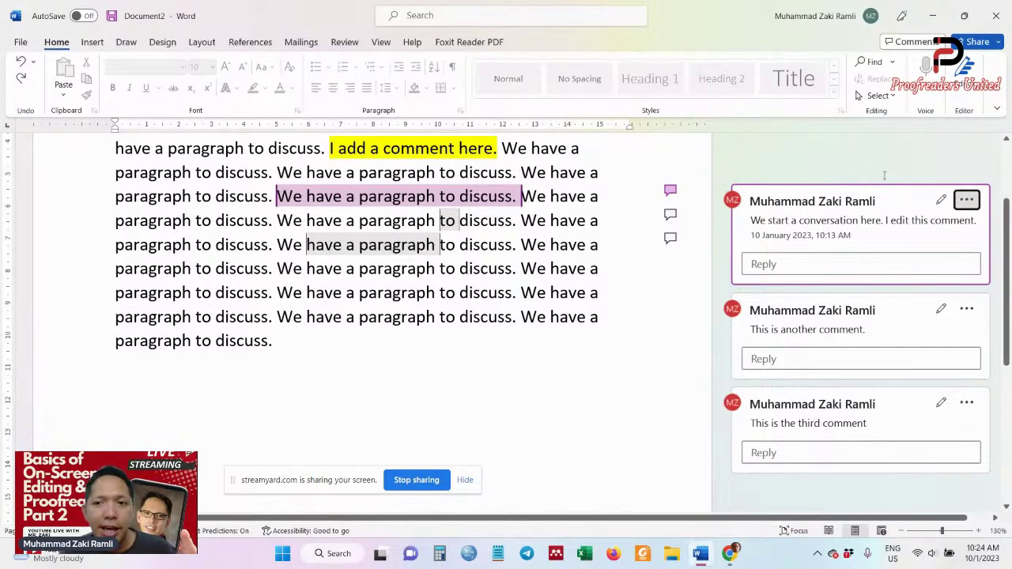
click(833, 263)
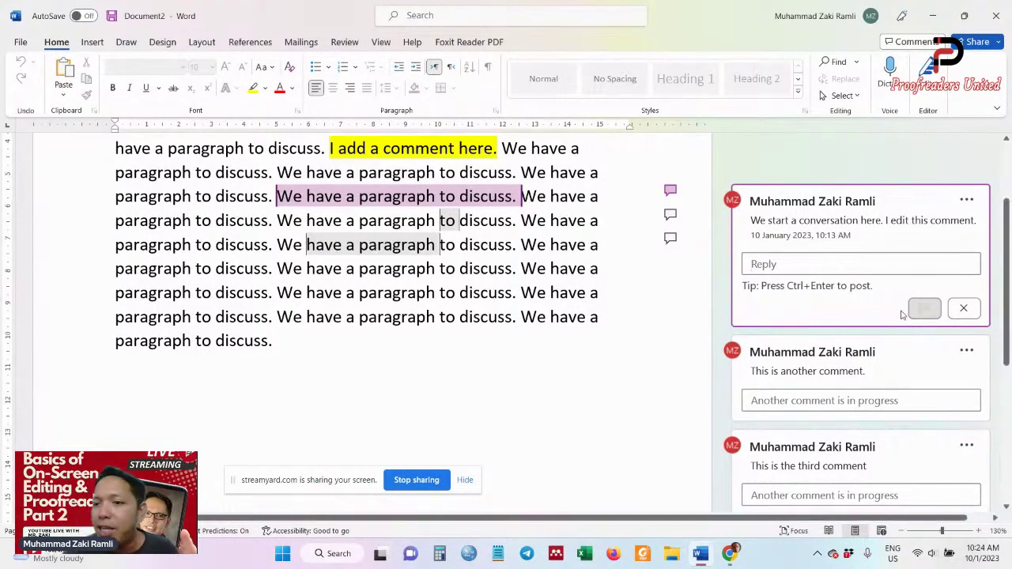
click(966, 356)
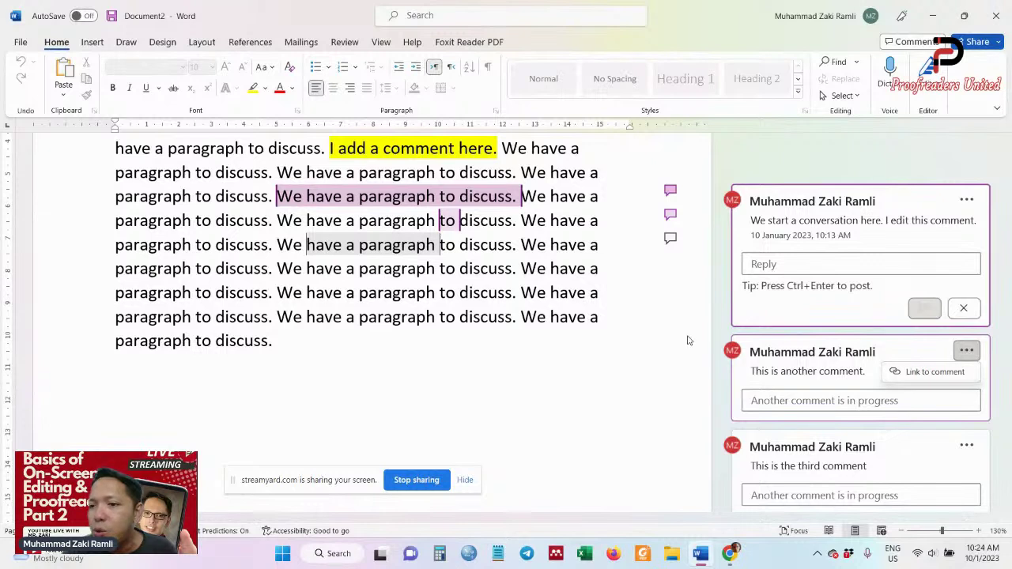
click(759, 317)
click(964, 309)
Delete the comment threads "This is another comment." and "This is the third comment"
click(965, 308)
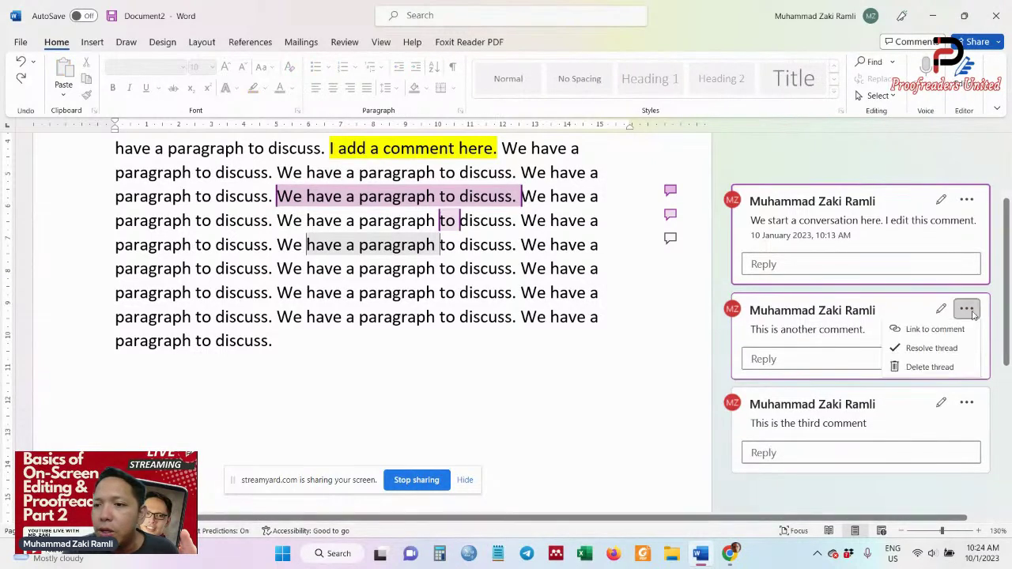
click(918, 366)
click(966, 308)
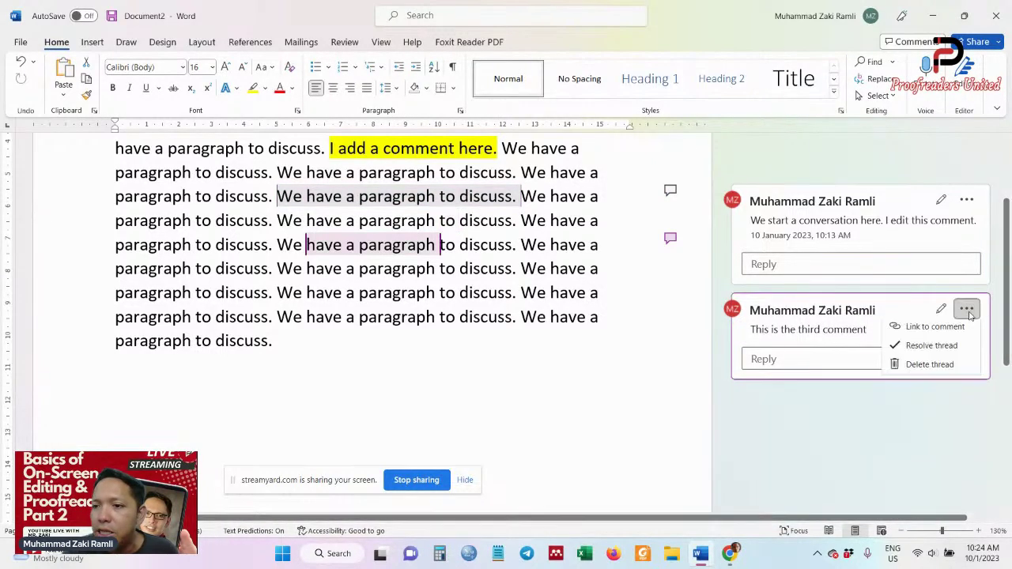
click(941, 367)
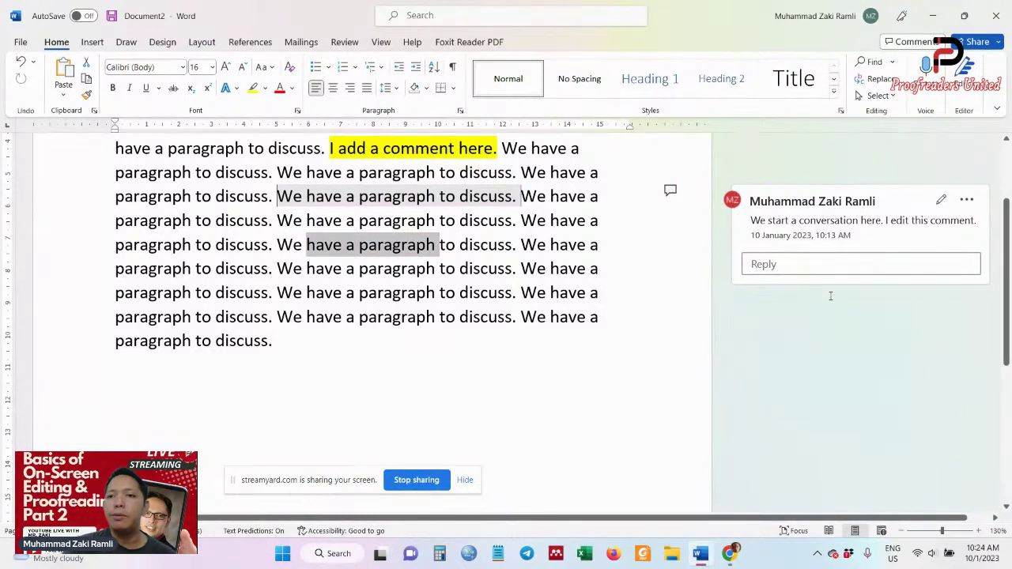
Post the reply "This is a reply to the parent comment." to the remaining comment
click(813, 264)
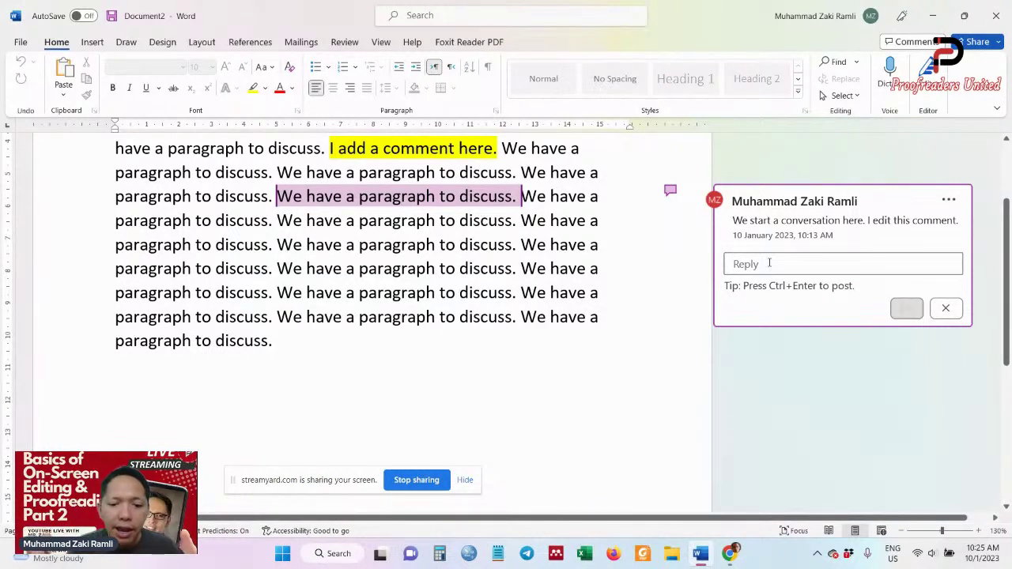
text(This is a)
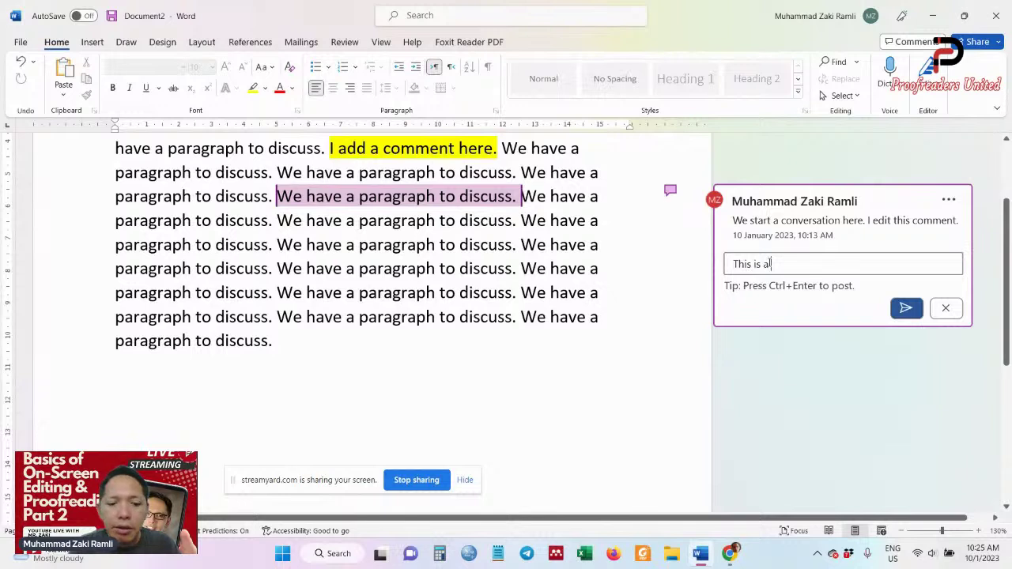
text( reply to)
text(t)
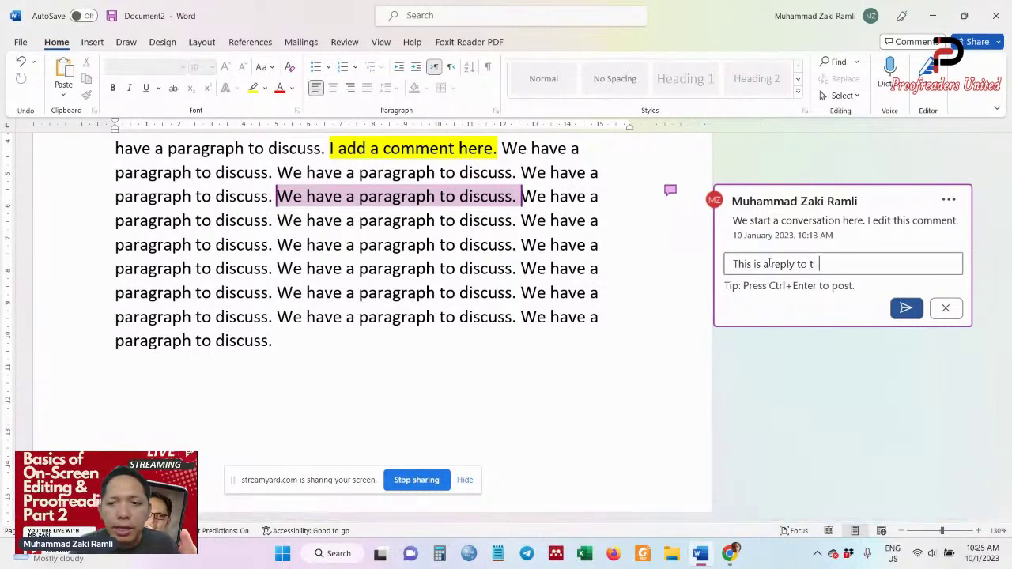
text(he parent comment.)
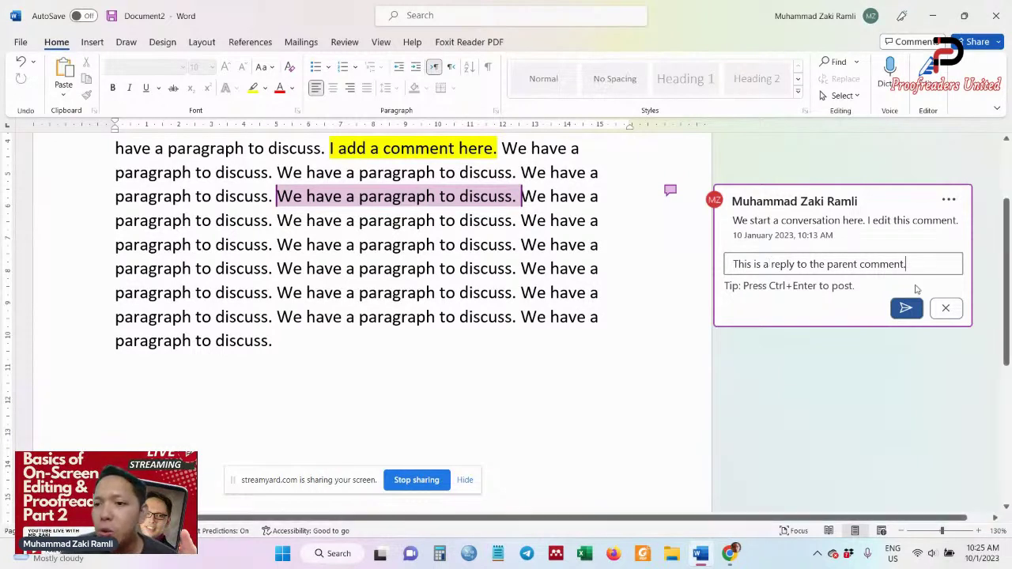
click(906, 307)
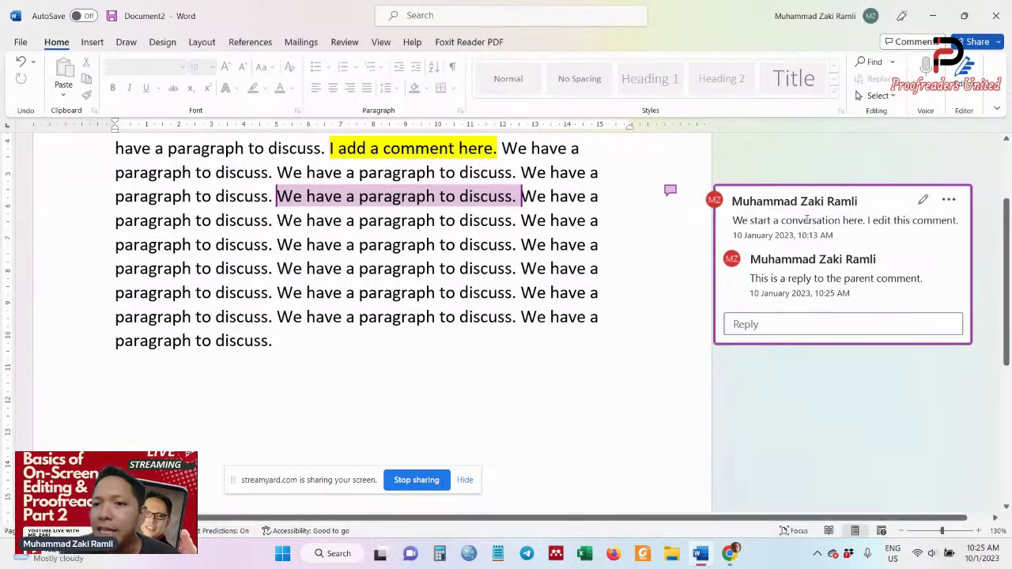
Highlight the parent comment's text and its reply's text to point out how the thread is structured
drag(733, 221, 960, 222)
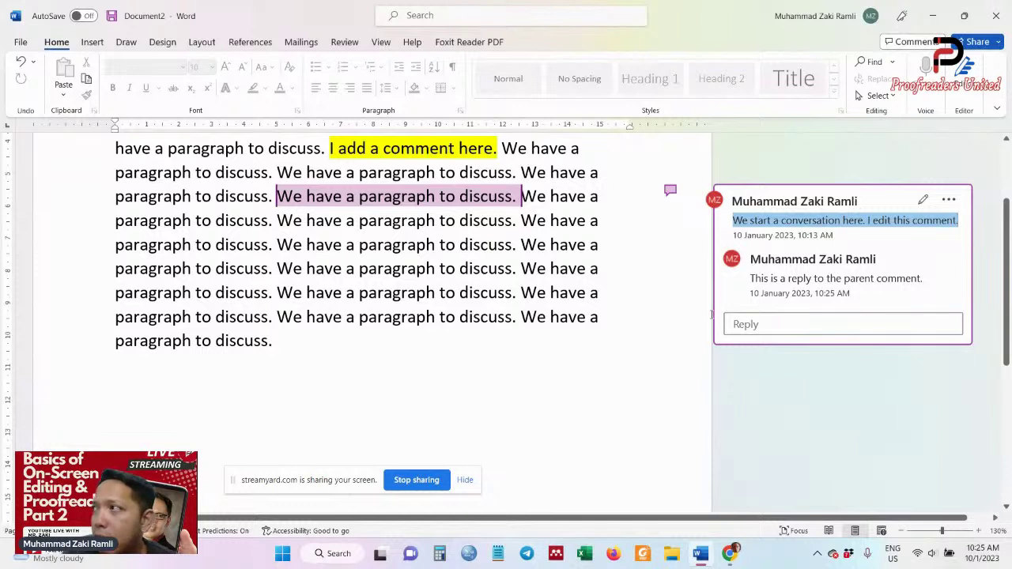
drag(750, 279, 905, 278)
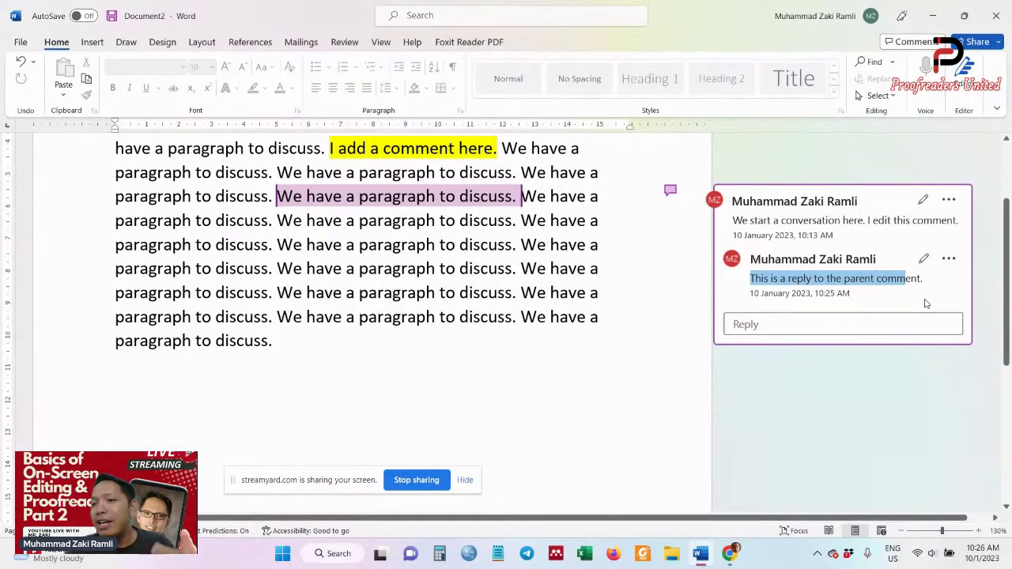
click(911, 278)
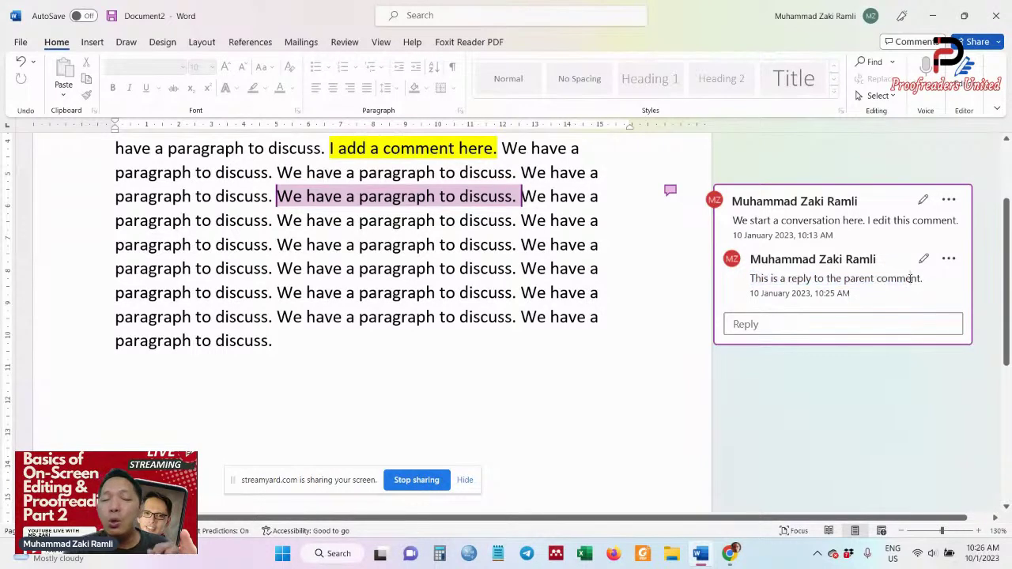
Post two more replies in the same thread, "gwreg" and "wgrrg"
click(780, 321)
text(gwreg)
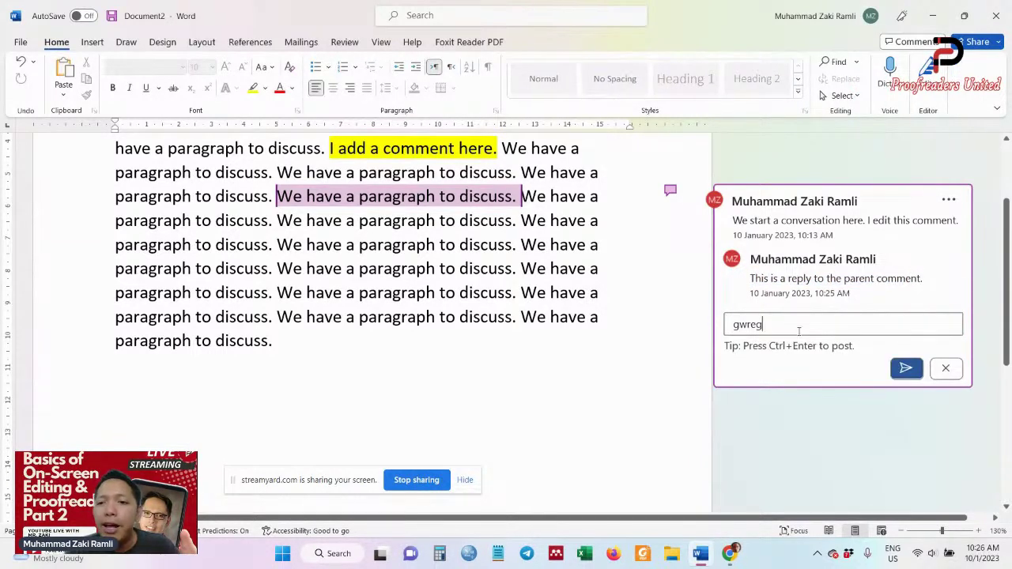
click(902, 367)
click(843, 379)
text(wgrrg)
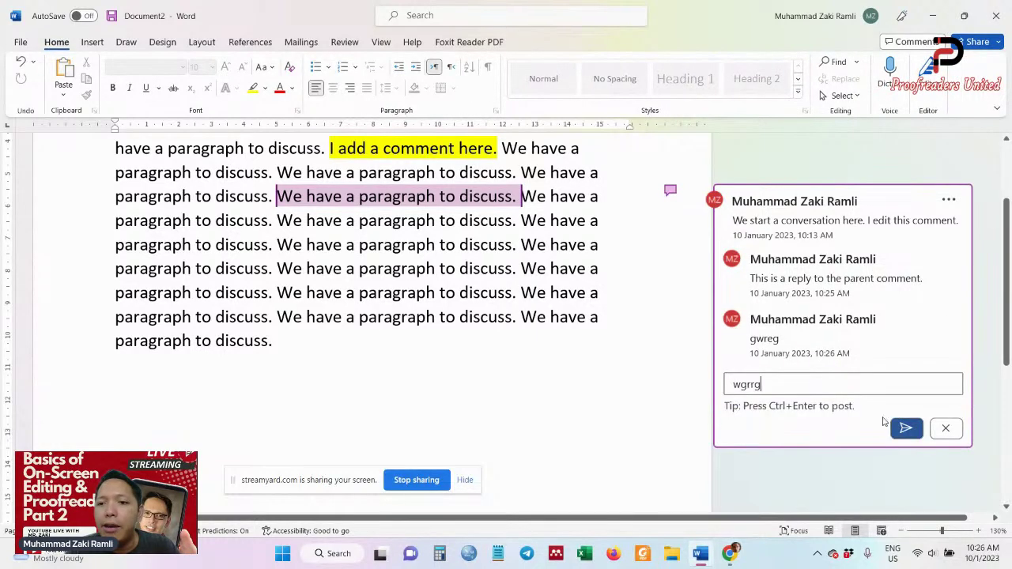
click(905, 427)
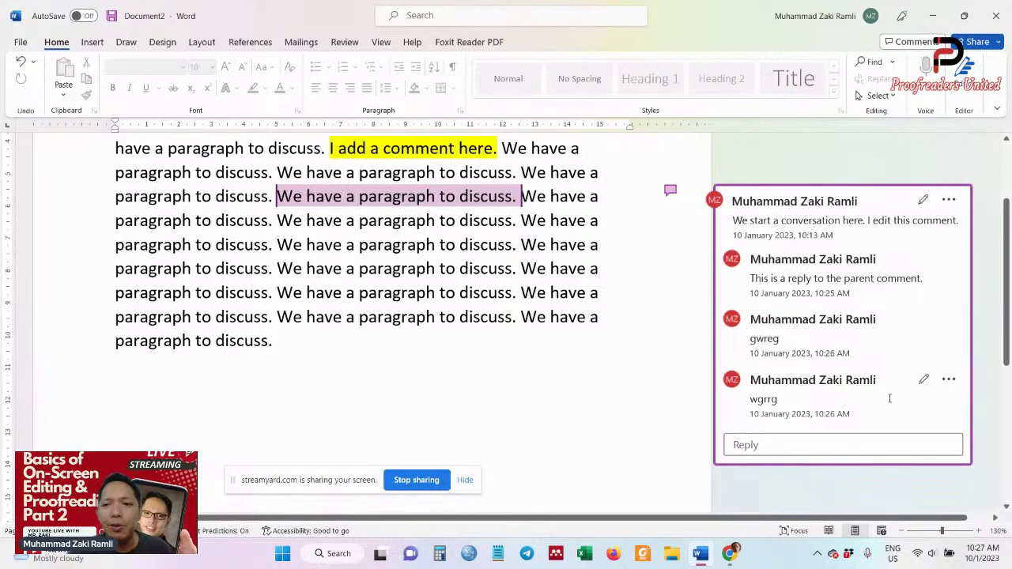
Delete the replies "wgrrg" and "gwreg" from the thread, and check the options of the remaining reply
click(949, 379)
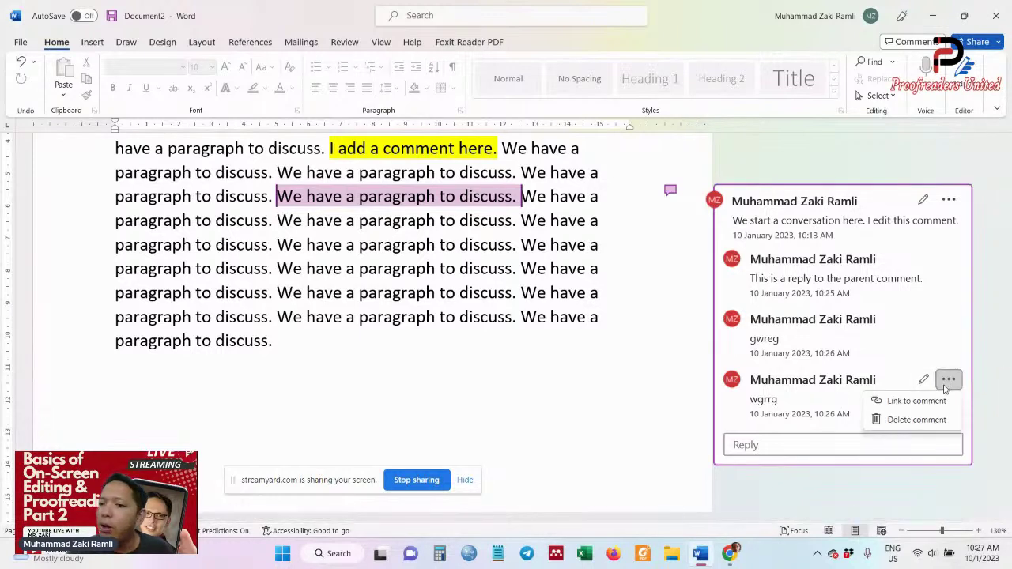
click(922, 420)
click(949, 320)
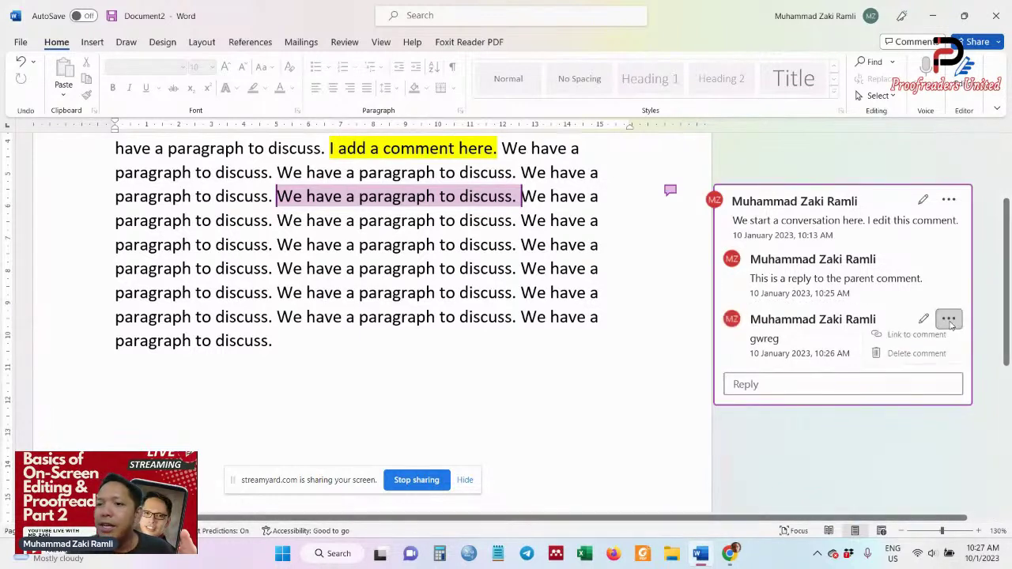
click(939, 365)
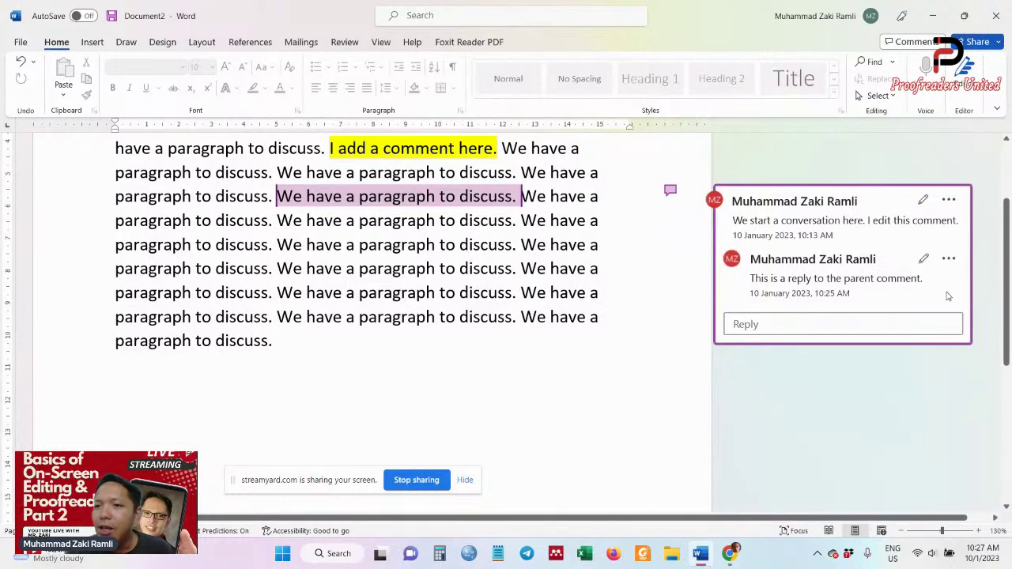
click(949, 260)
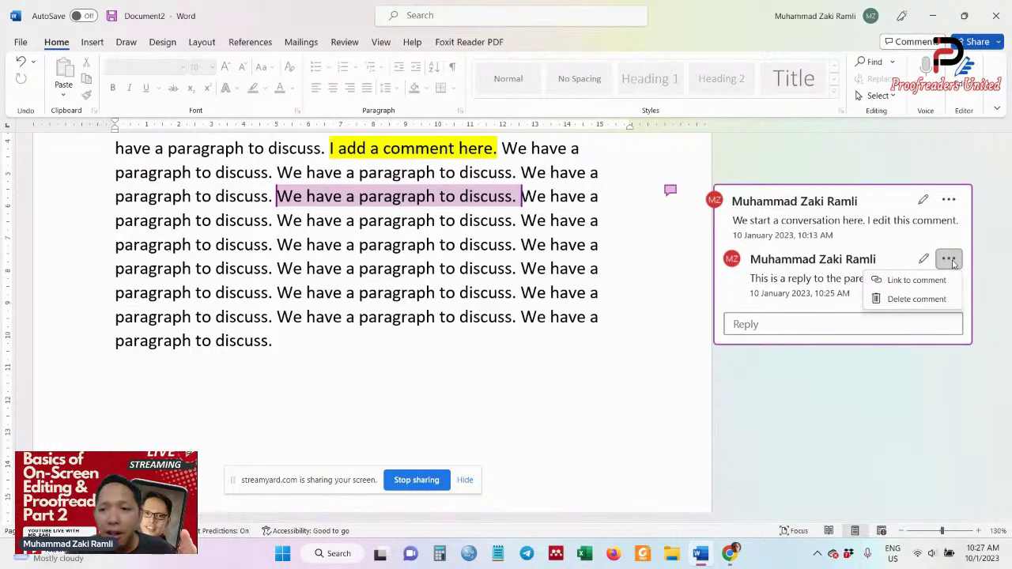
key(Escape)
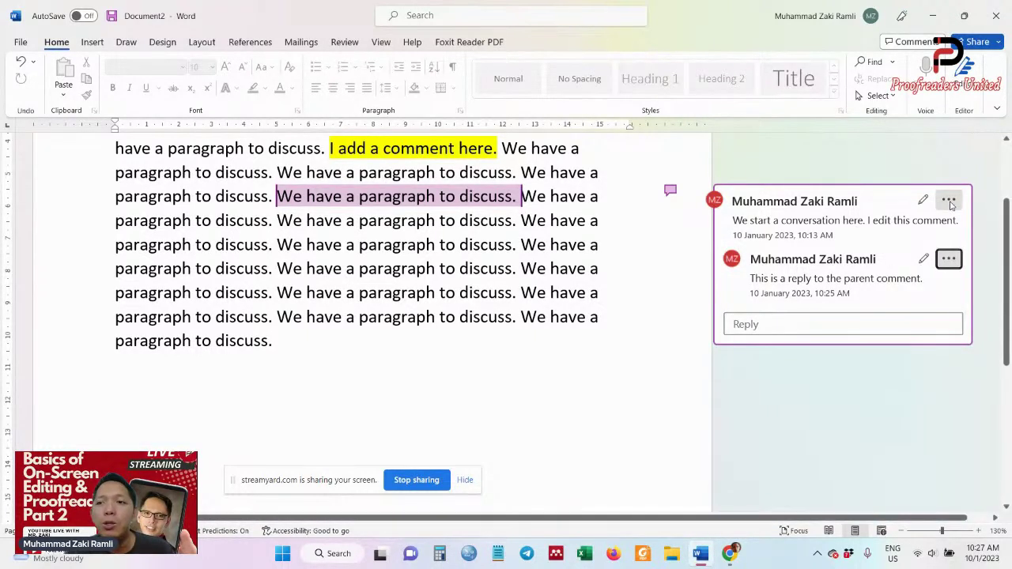
Resolve the parent comment's thread, reopen it from its resolved state, and close the comments list
click(949, 200)
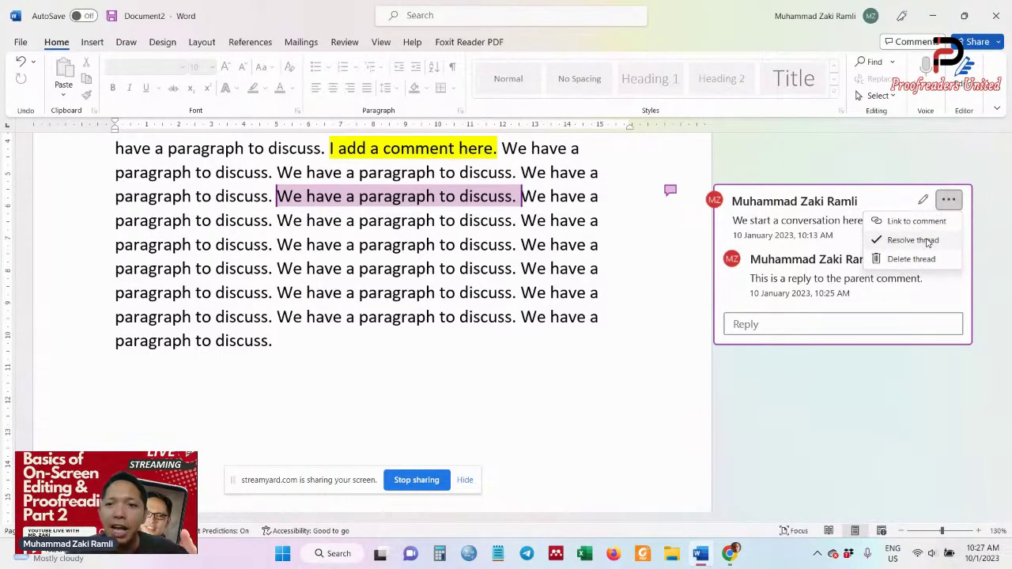
click(927, 242)
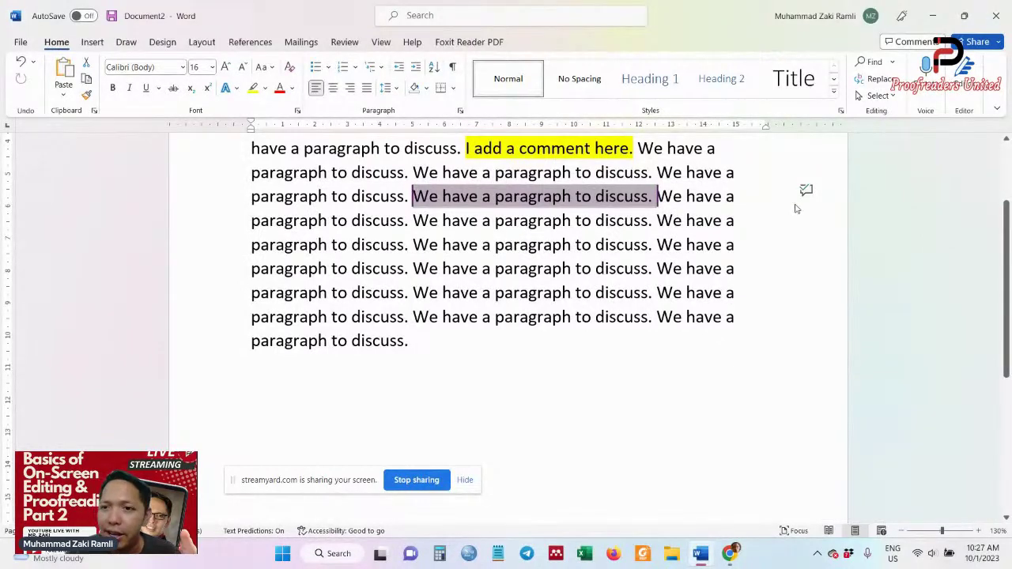
click(807, 190)
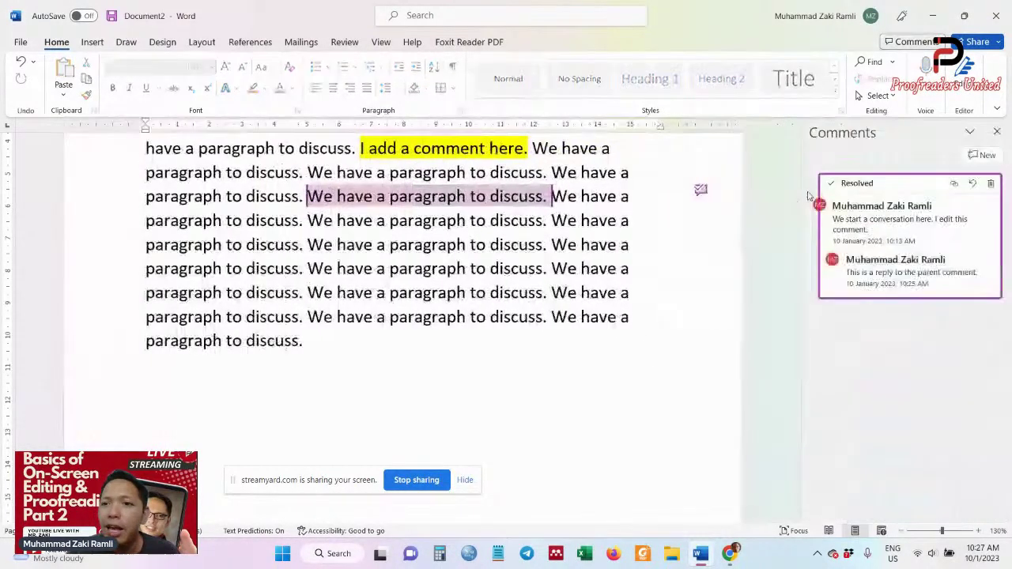
click(972, 183)
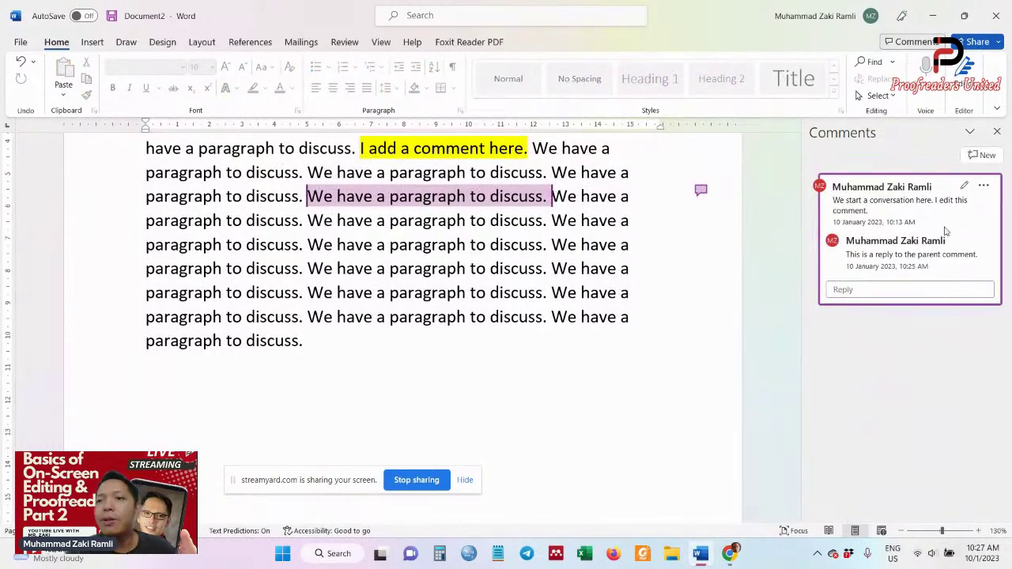
click(996, 132)
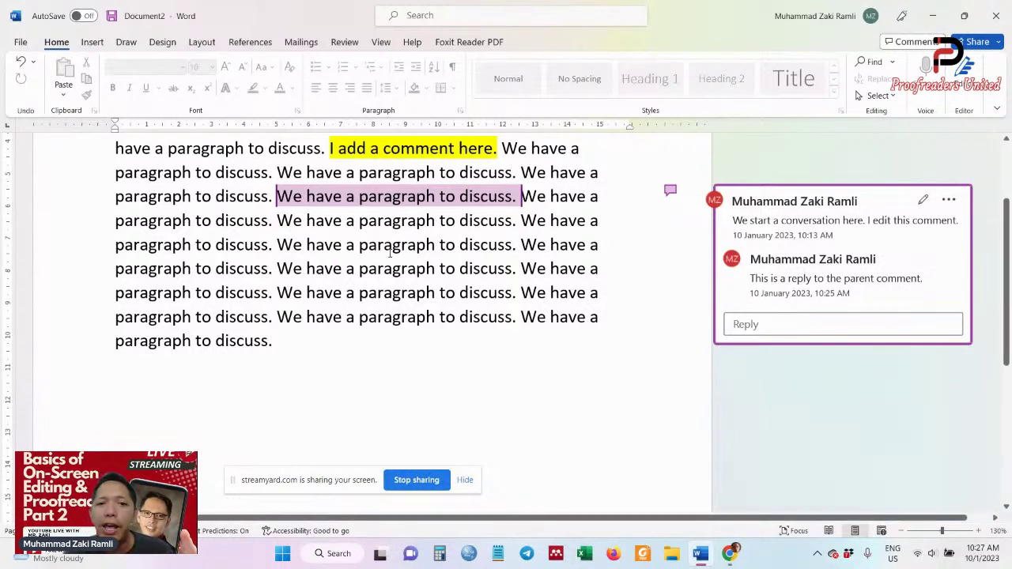
Start a new comment on the middle sentence "We have a paragraph to discuss." two lines below the commented one
drag(291, 247, 518, 245)
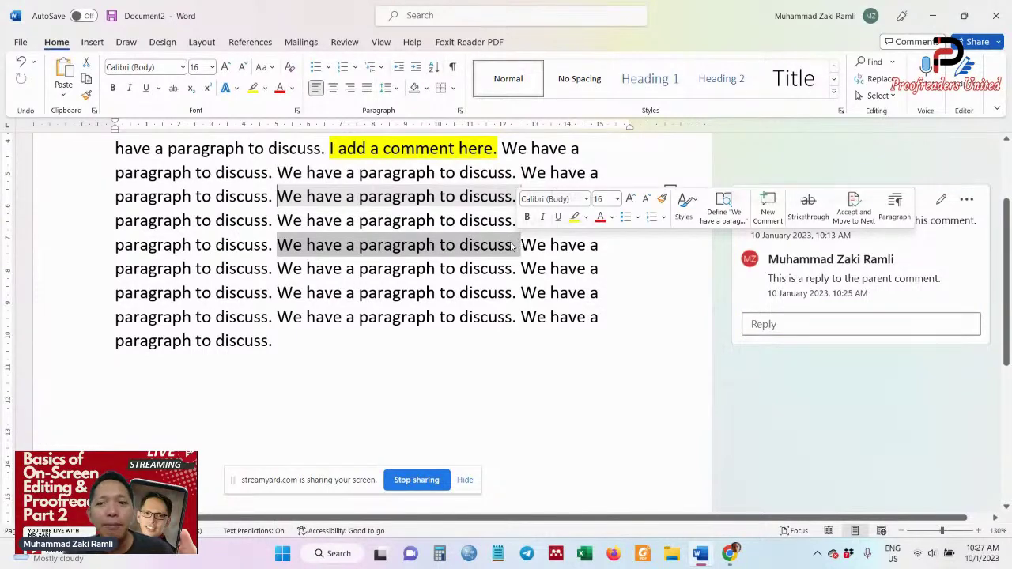
click(345, 42)
click(365, 79)
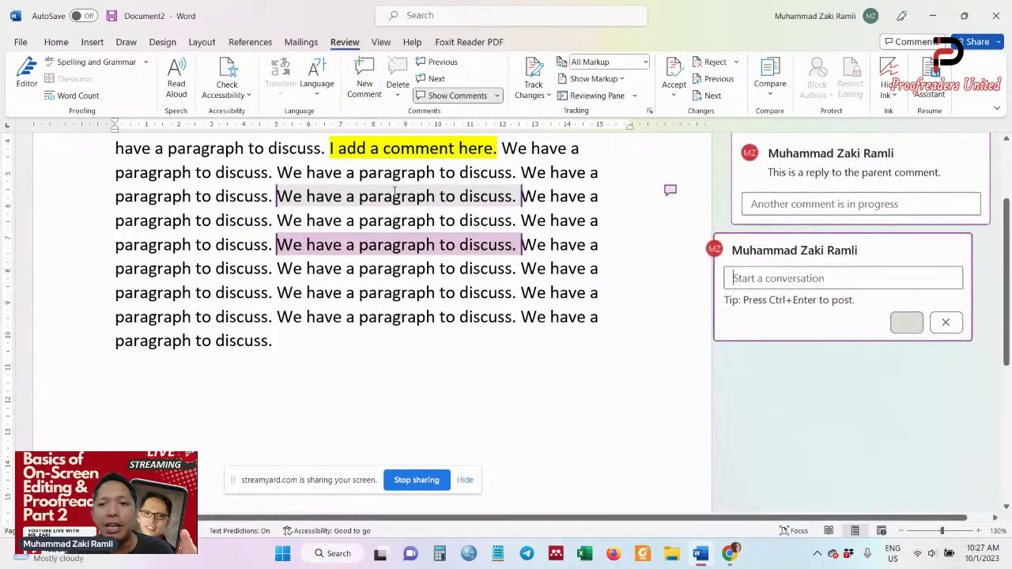
click(92, 41)
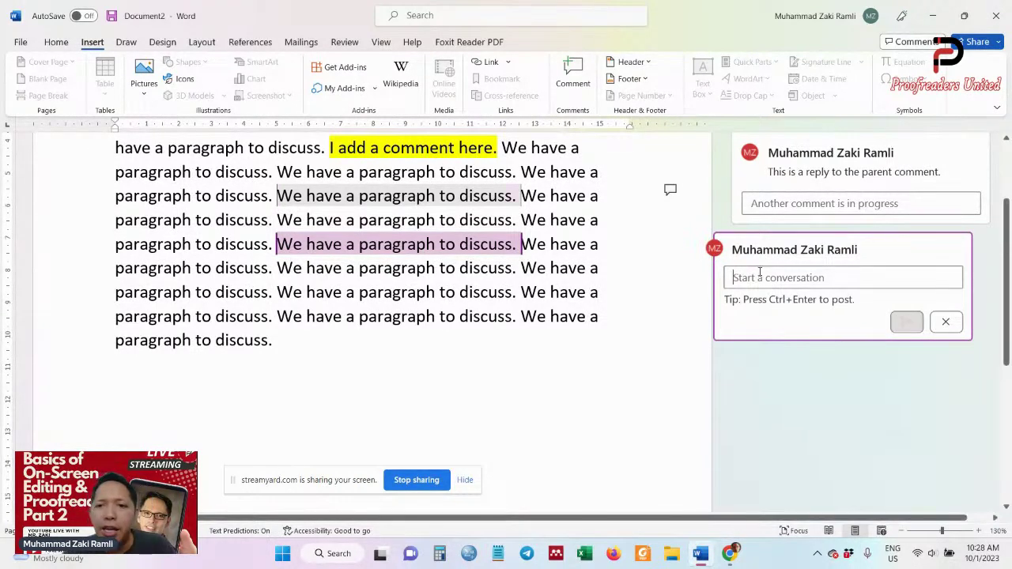
text(ddssgs)
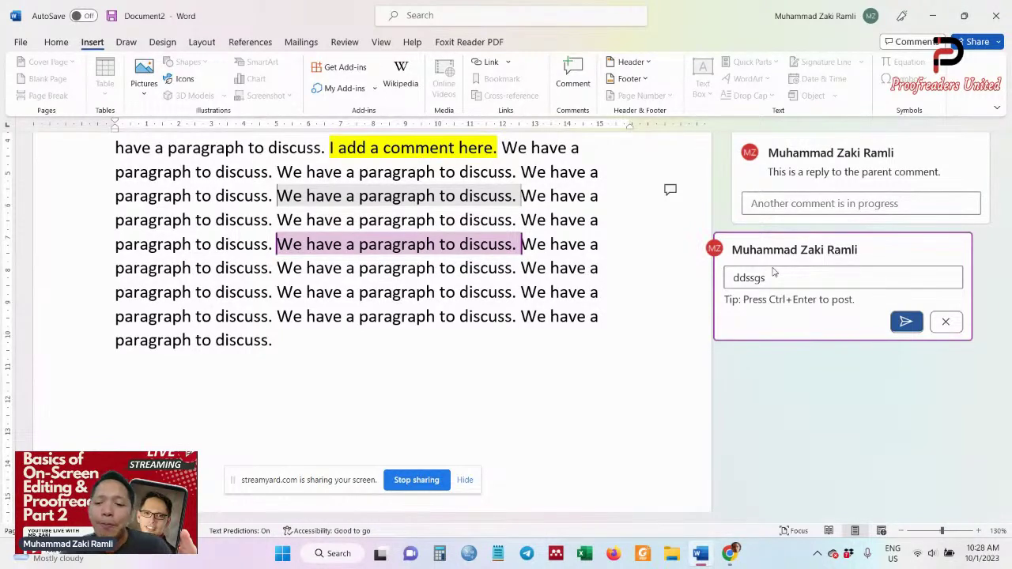
key(BackSpace)
key(BackSpace)
key(BackSpace)
key(BackSpace)
key(BackSpace)
key(BackSpace)
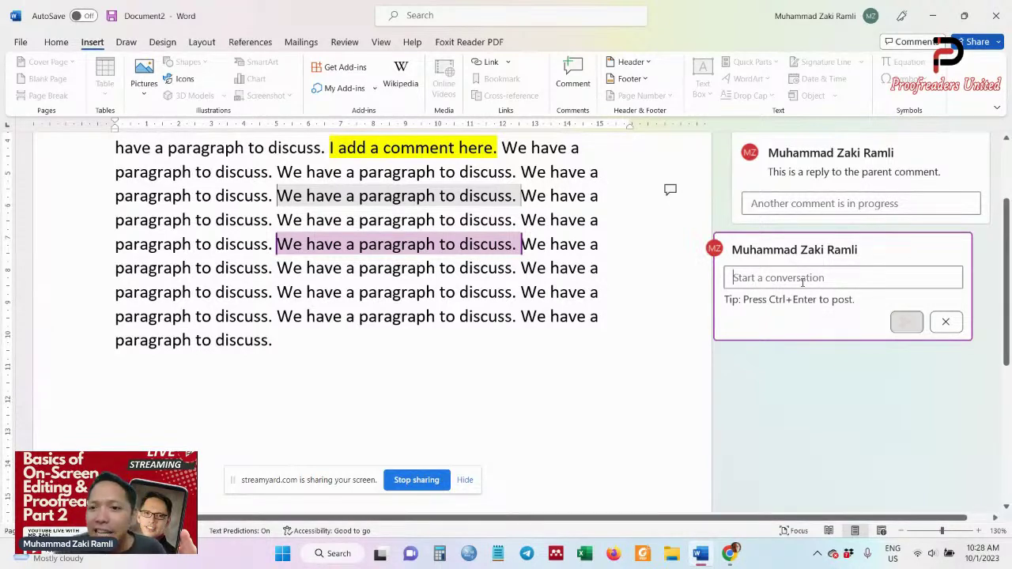
Insert the stock image of the brown cow into the new comment and post it
click(146, 102)
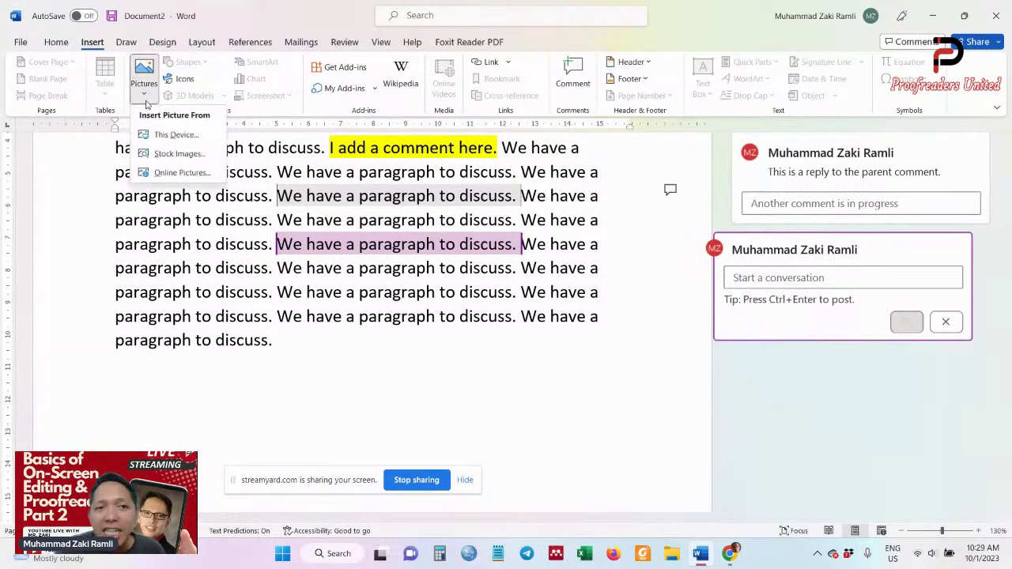
click(168, 155)
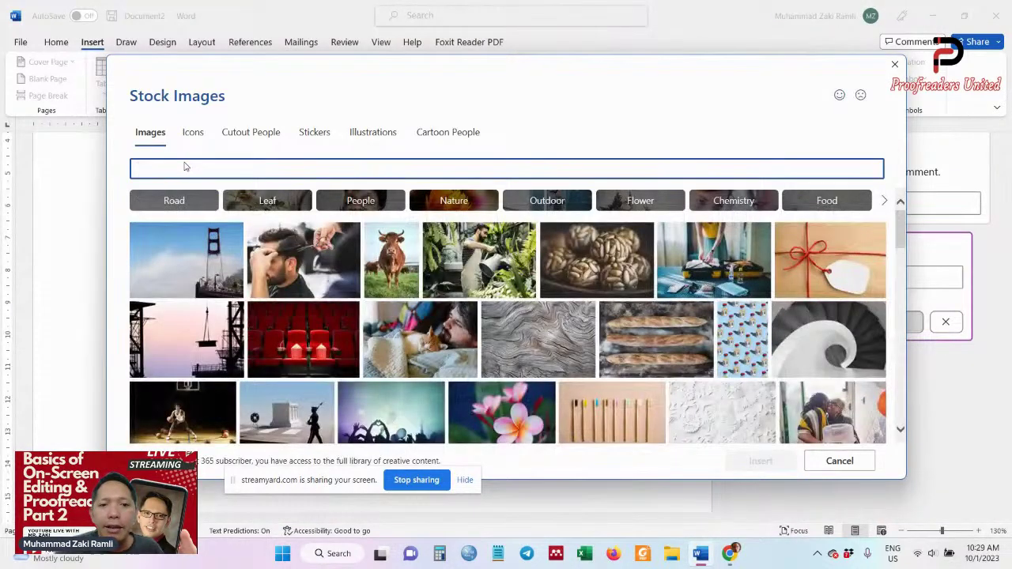
click(383, 253)
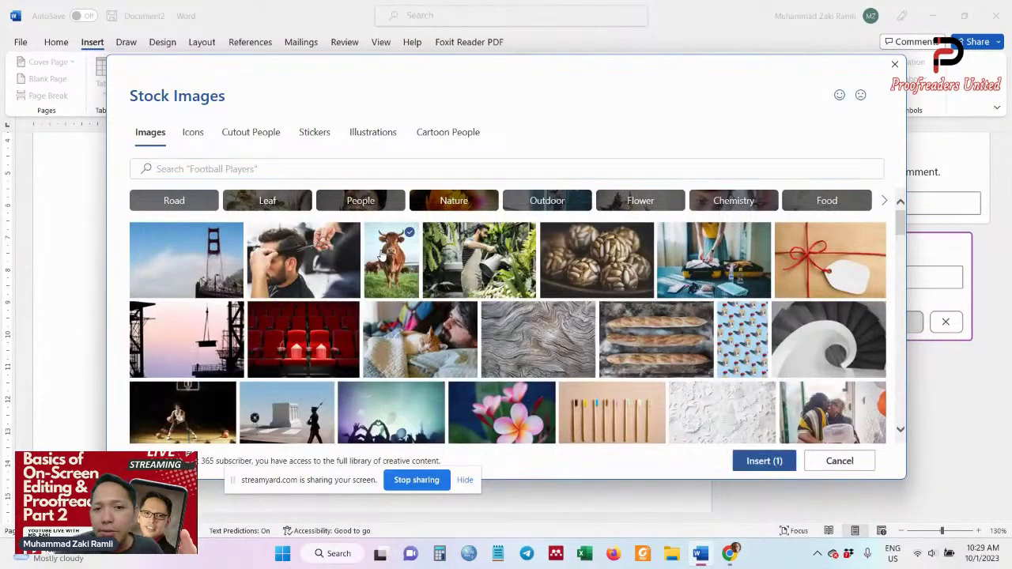
click(764, 461)
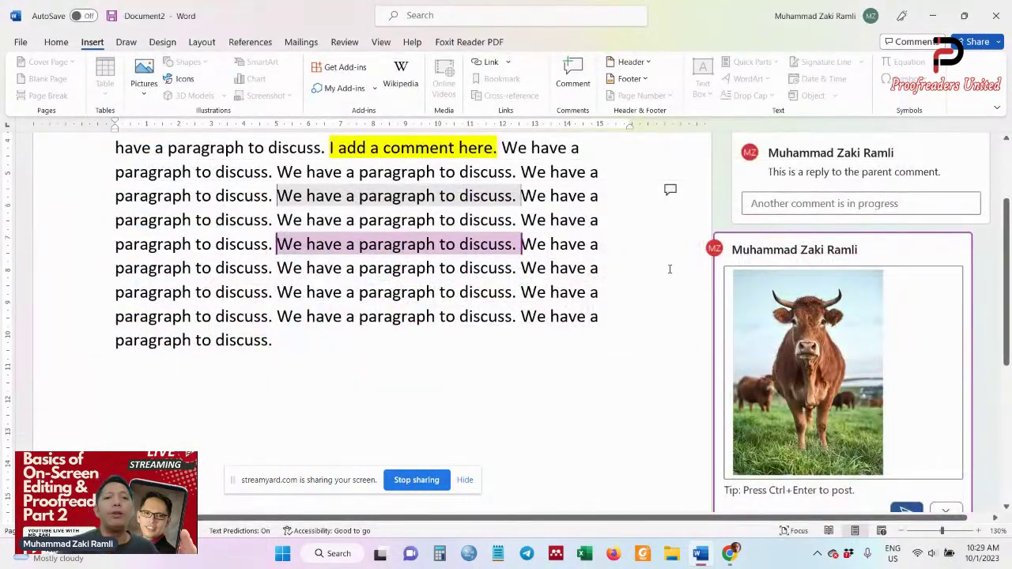
scroll(688, 219, down, 2)
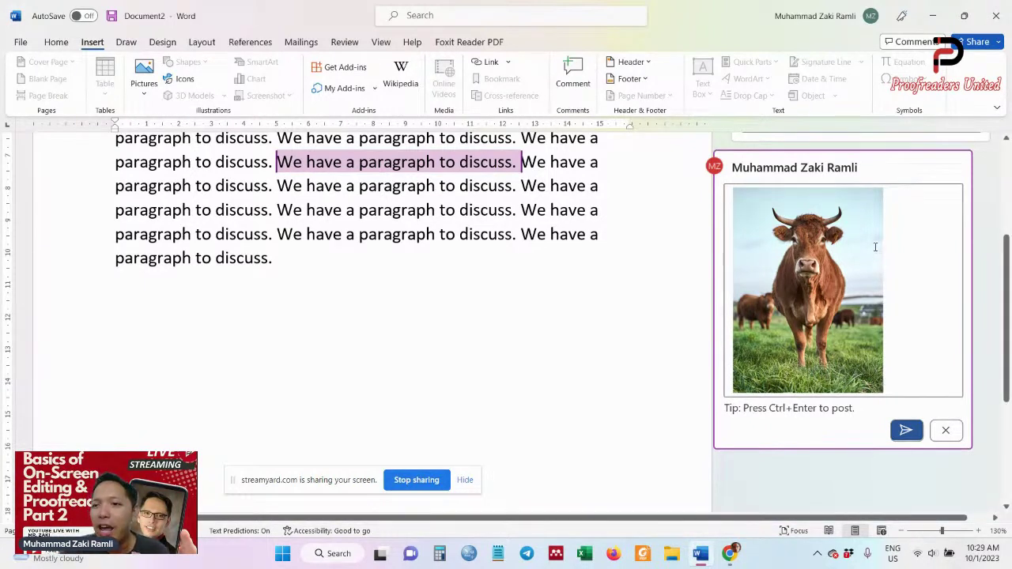
scroll(876, 248, up, 1)
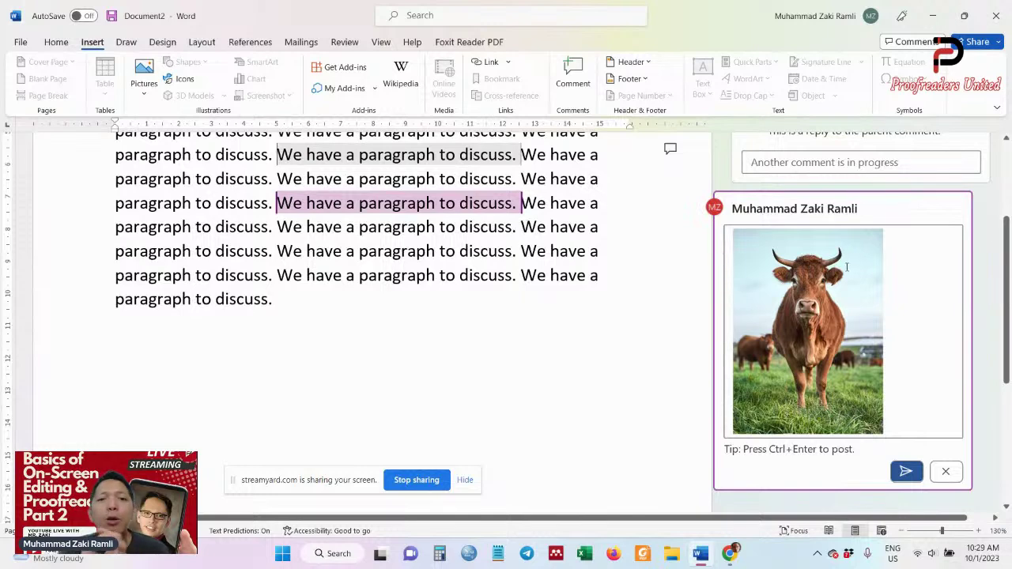
click(905, 471)
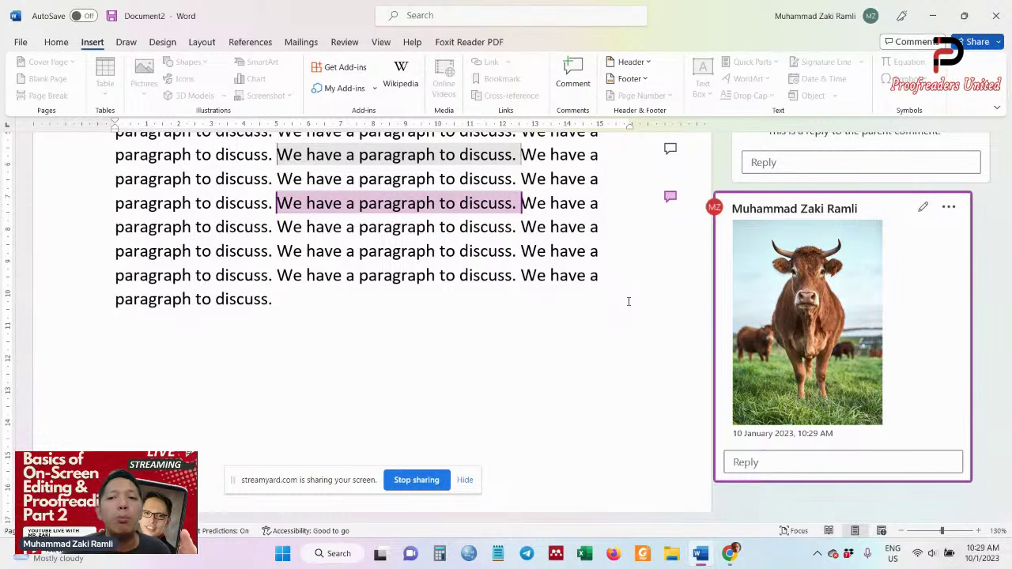
Post the reply "Why don't we put this picture in the paragraph." to the cow picture comment
click(842, 460)
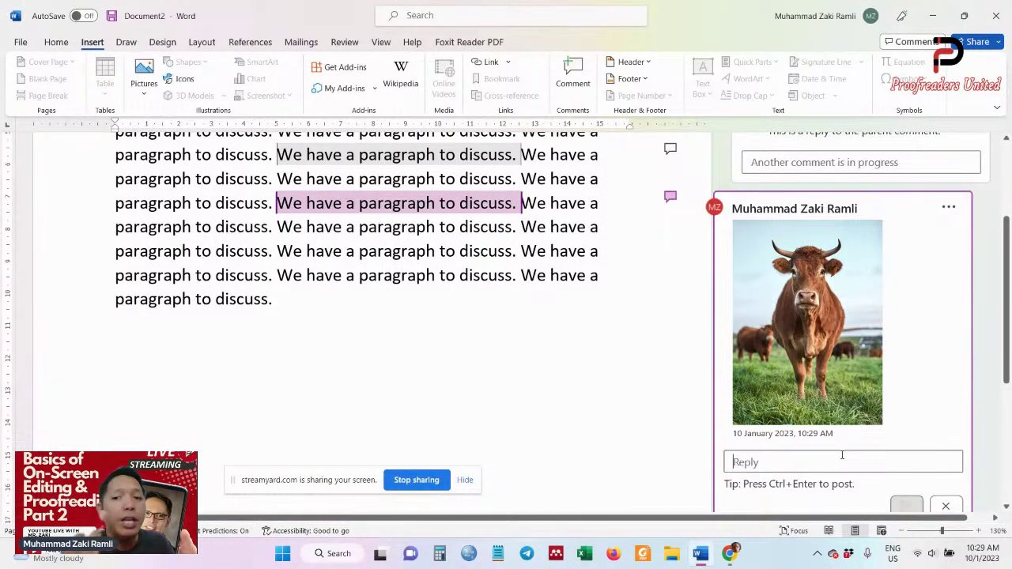
text(W)
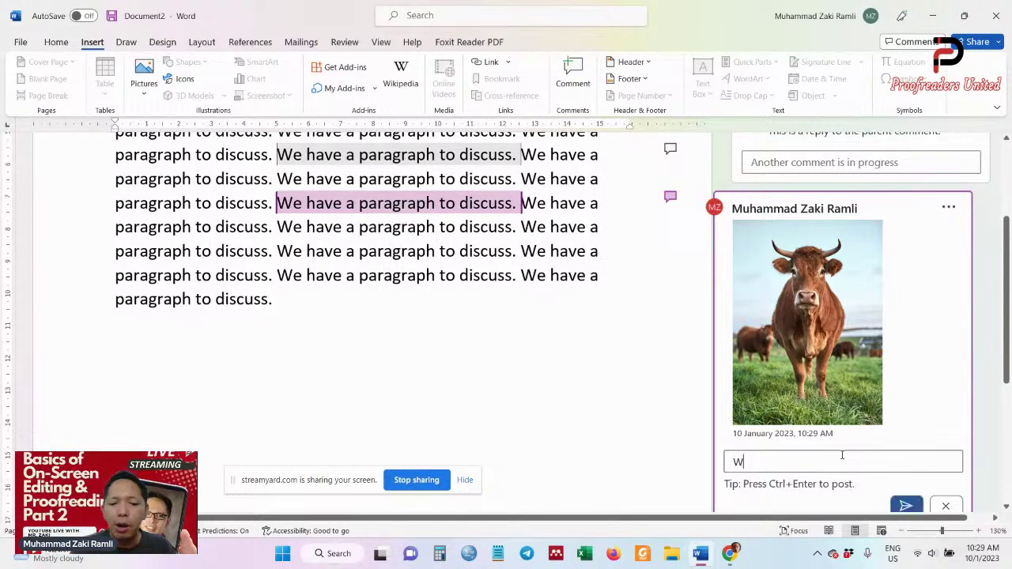
text(hy don 't we)
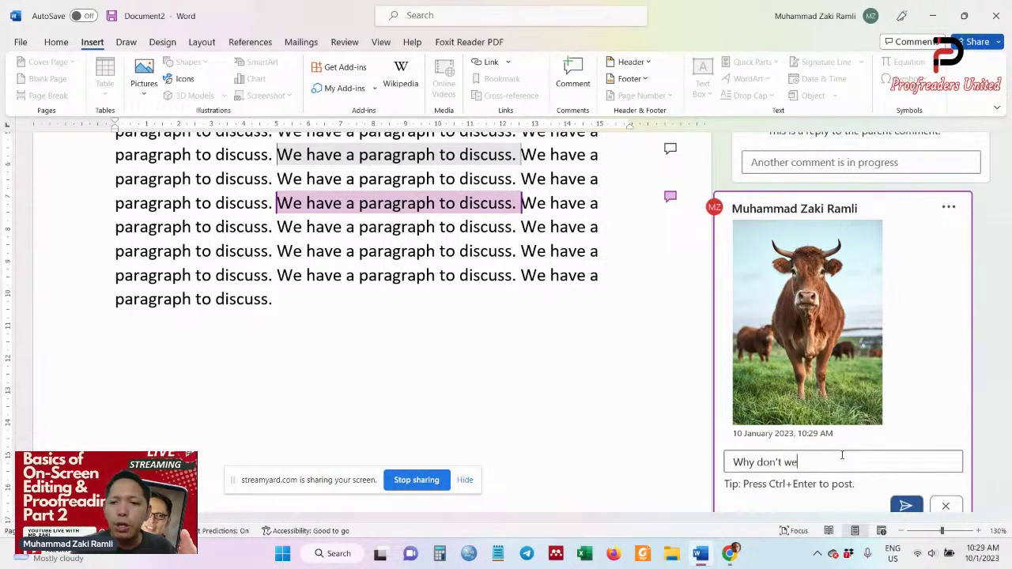
text( put this p)
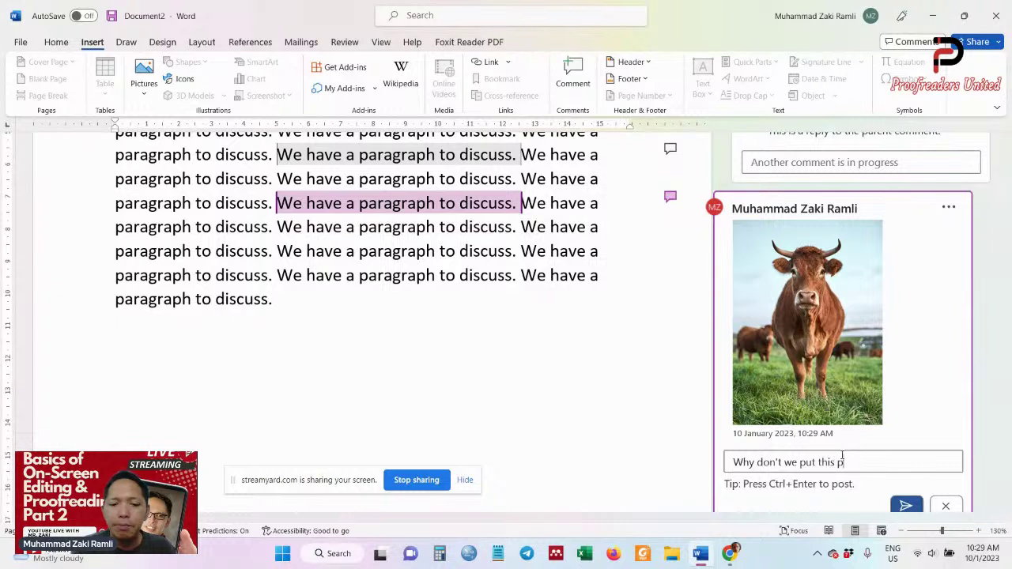
text(icture h)
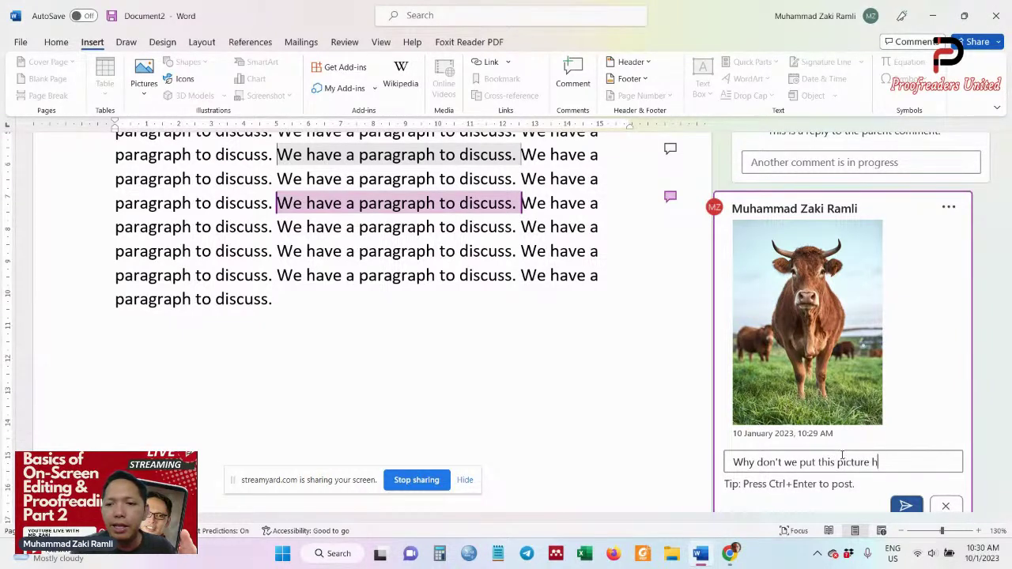
key(BackSpace)
text(i)
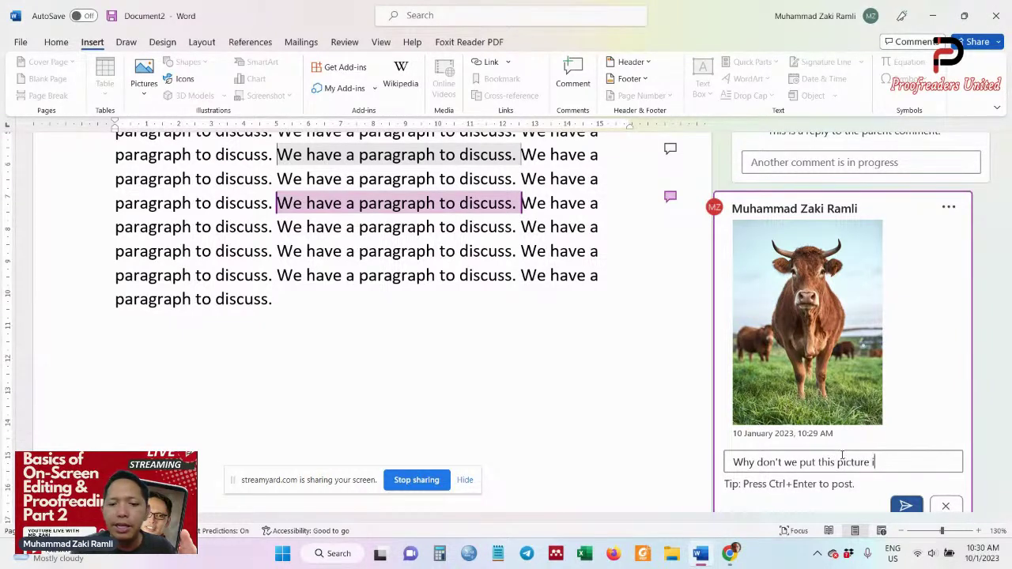
text(n the paragraph.)
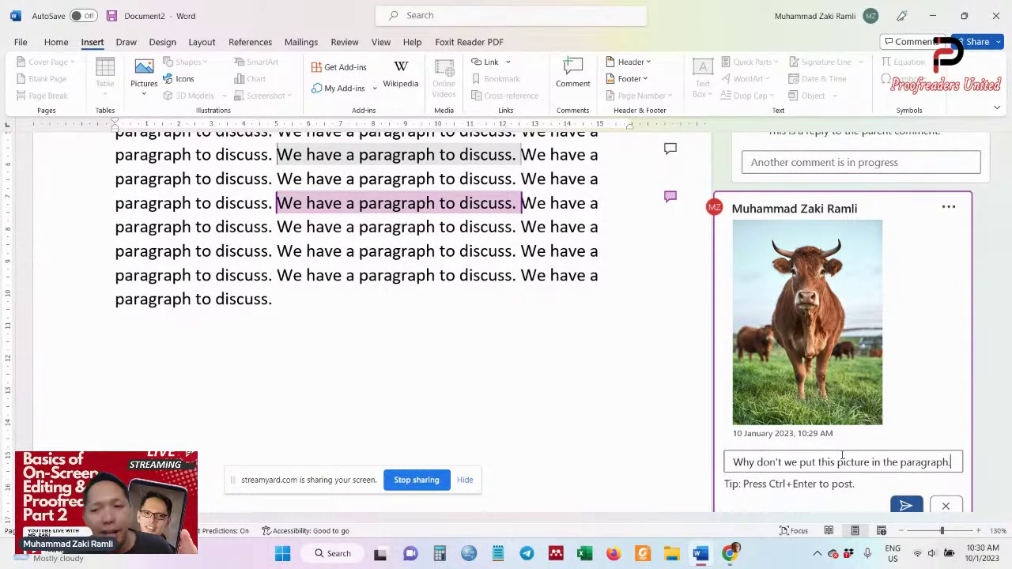
key(ctrl+Return)
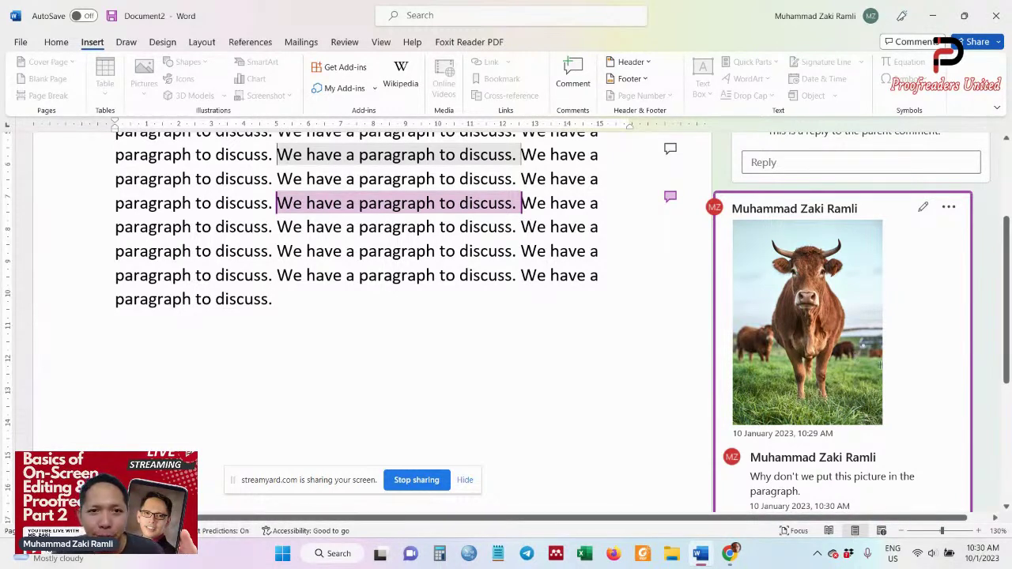
scroll(883, 269, down, 2)
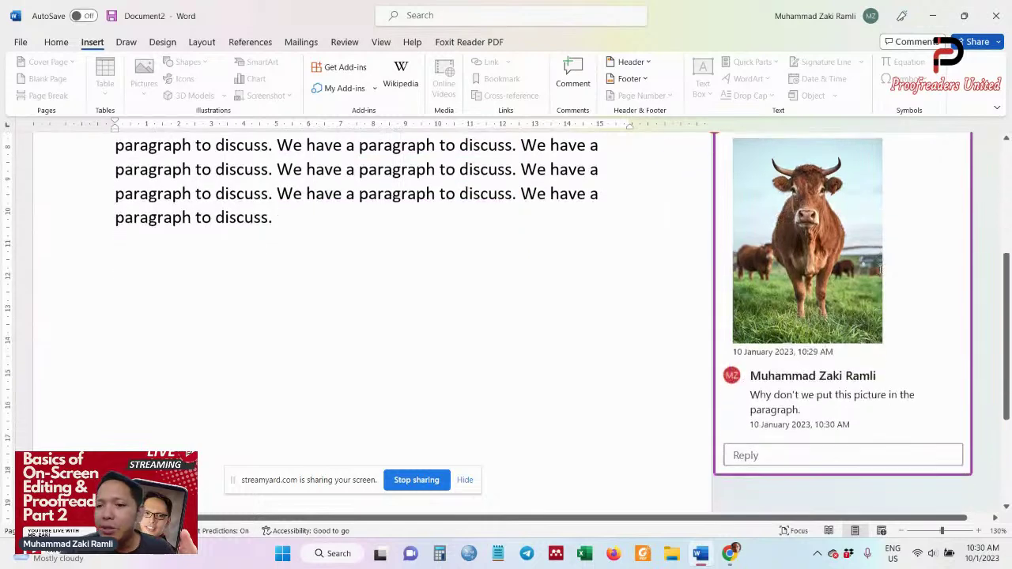
scroll(882, 269, up, 2)
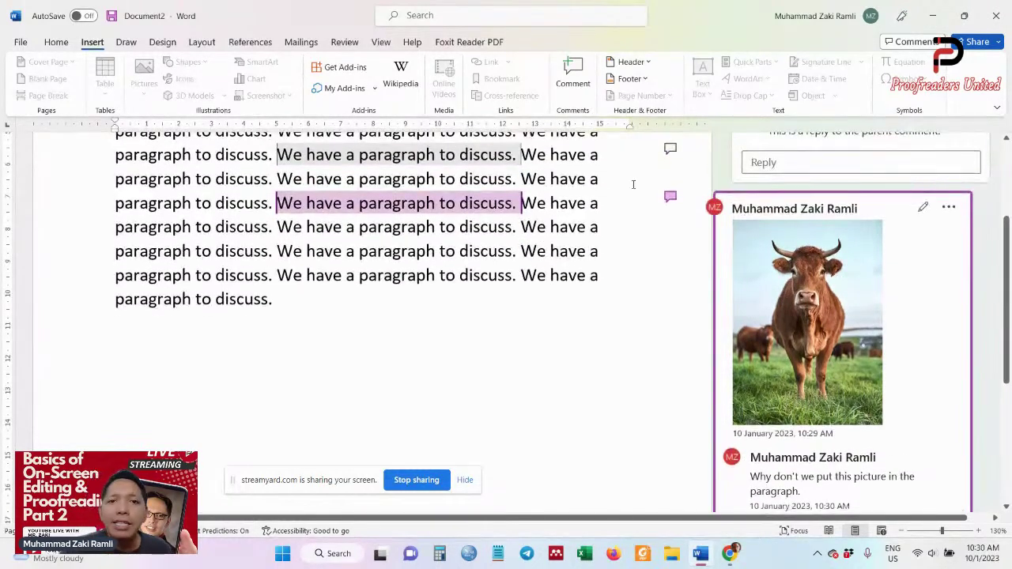
Examine the options for deleting comments and go to each of the two commented sentences in turn
click(344, 42)
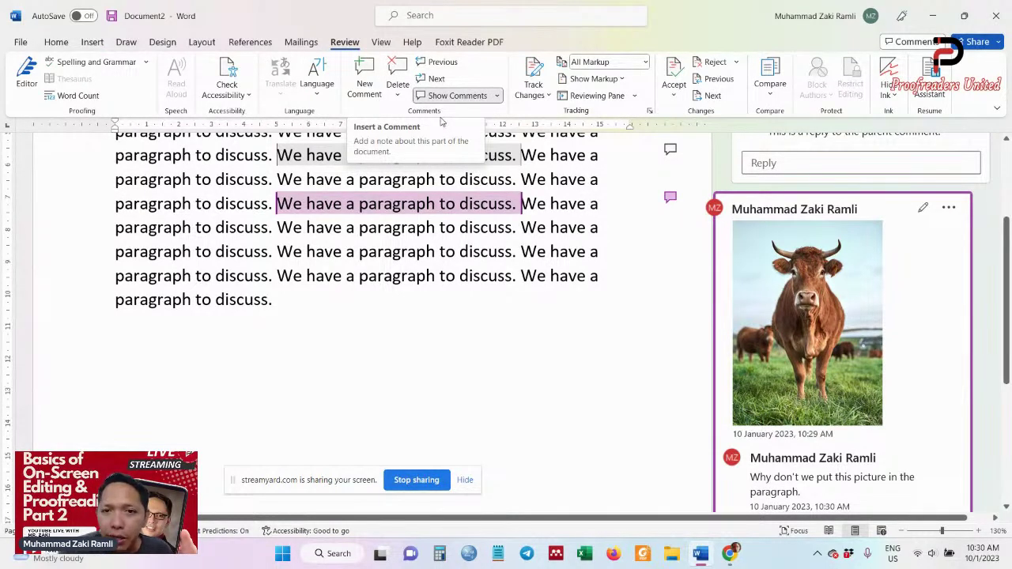
scroll(442, 126, up, 1)
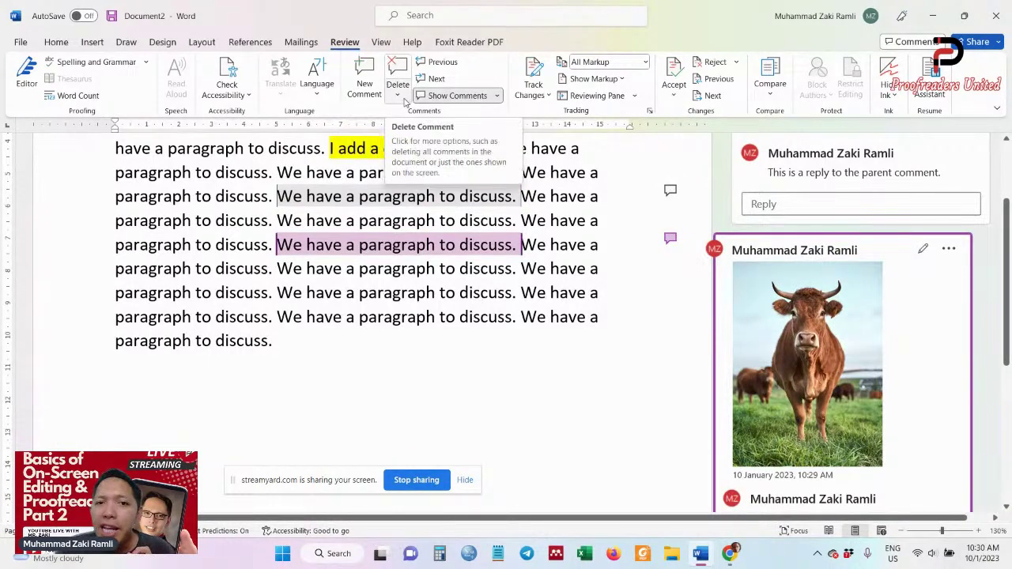
click(397, 96)
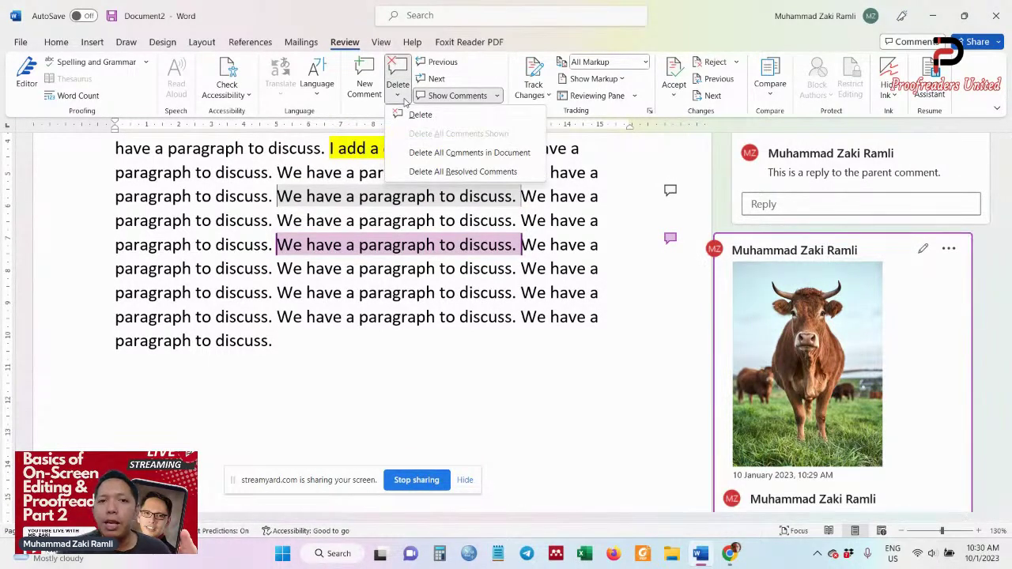
key(Escape)
scroll(658, 224, up, 1)
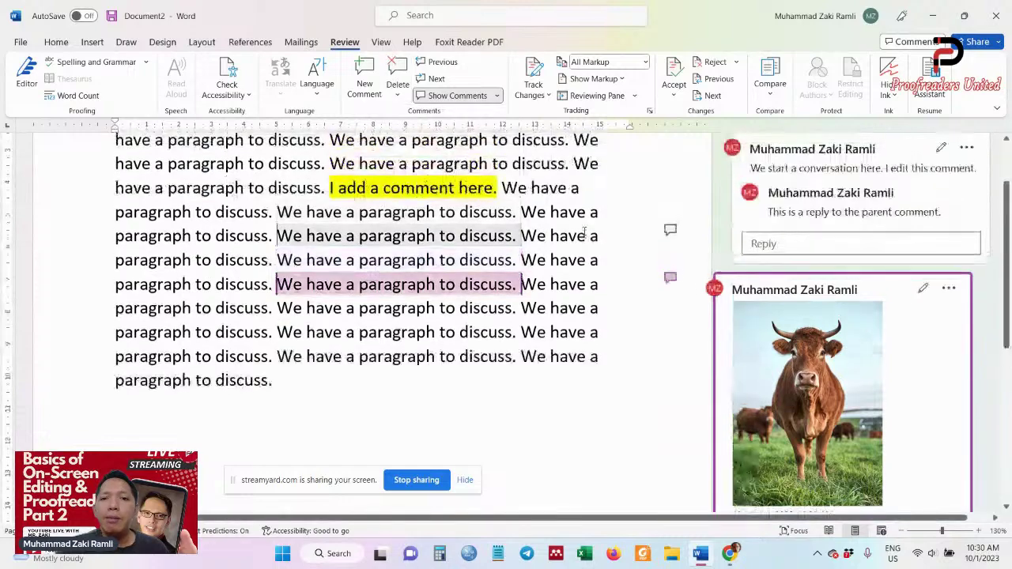
scroll(658, 224, up, 1)
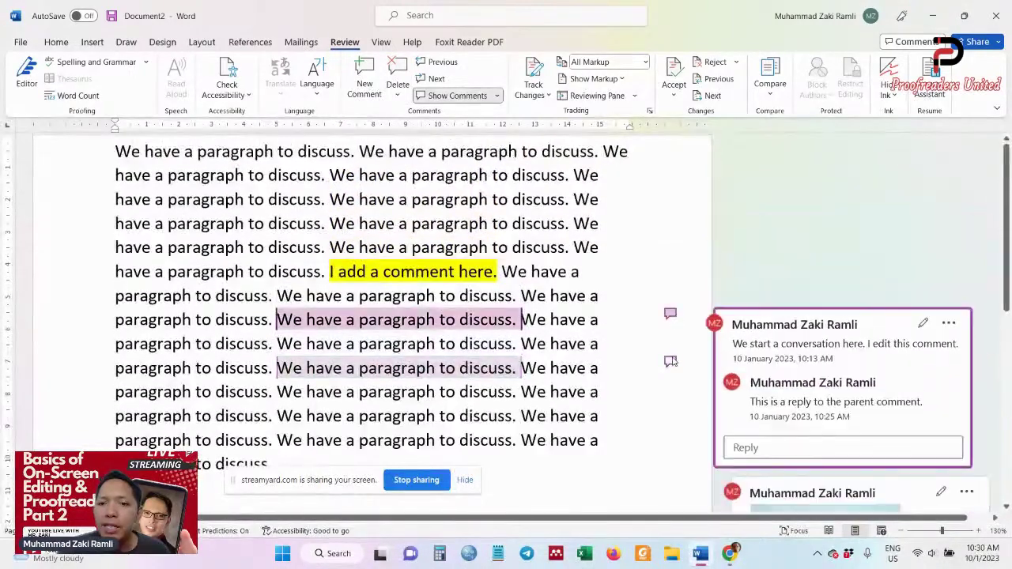
click(670, 314)
click(670, 362)
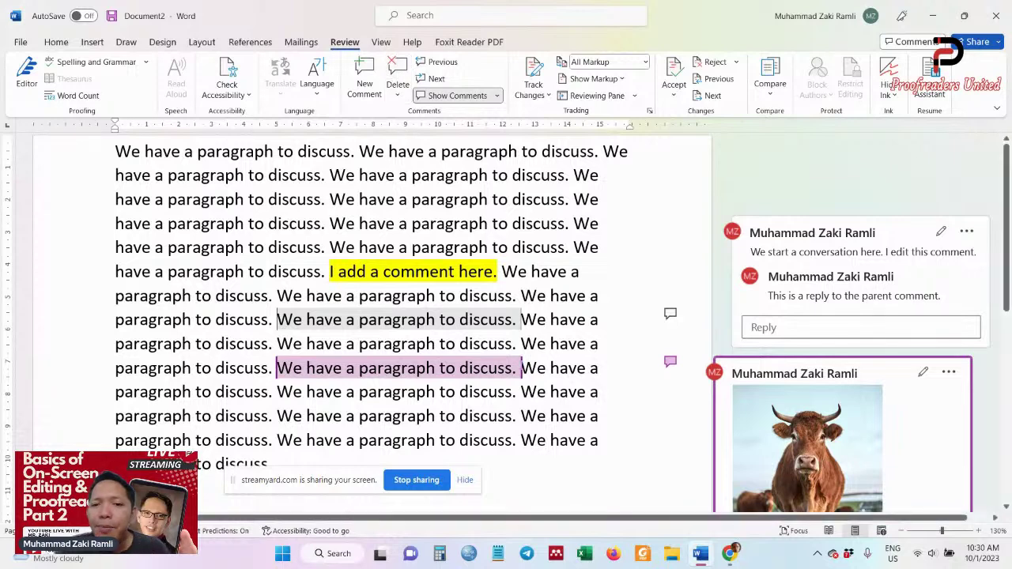
Post the comment "This is a new comment." on the word "have" that follows the first commented sentence
mouse_move(429, 318)
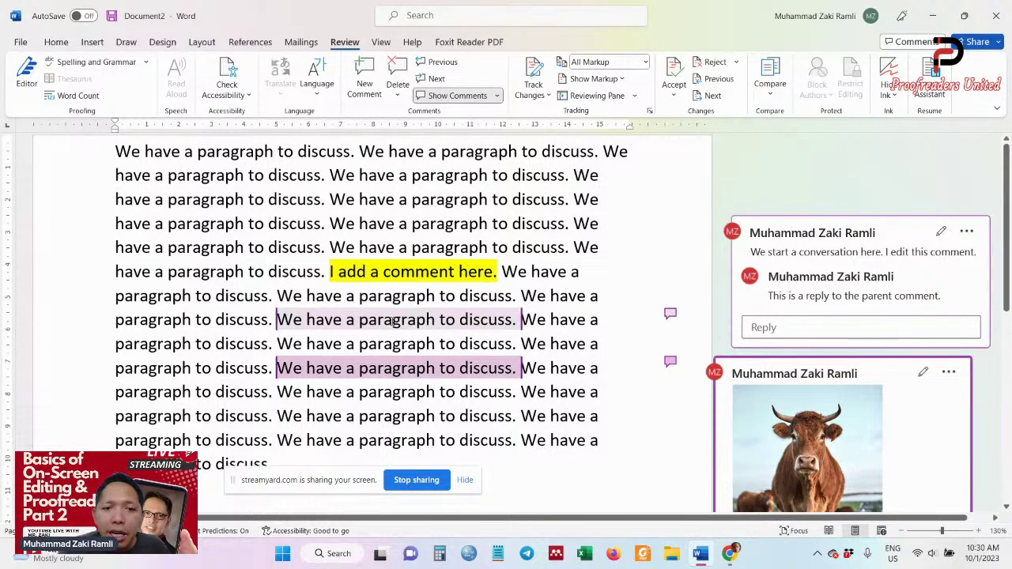
double_click(568, 319)
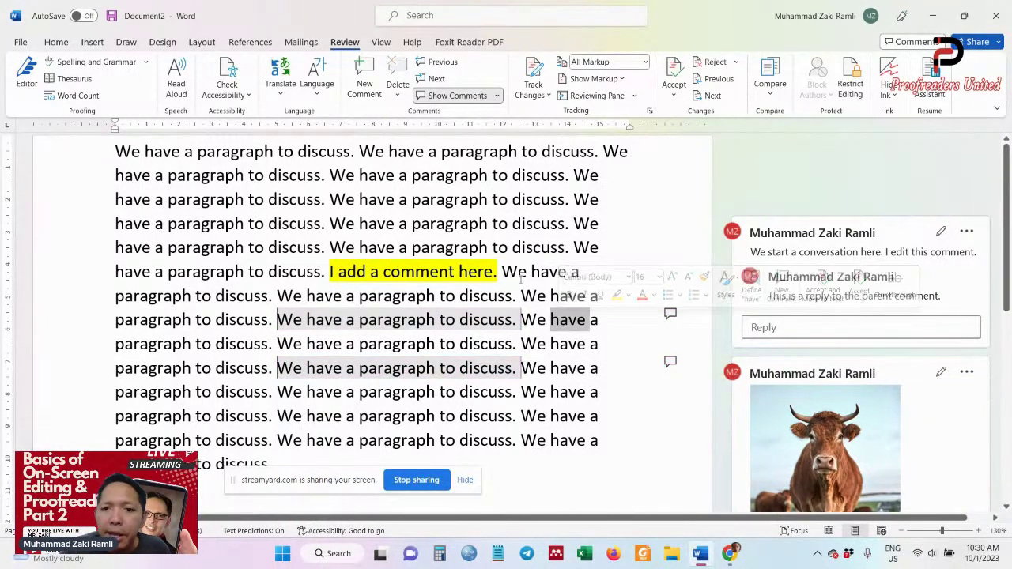
click(368, 84)
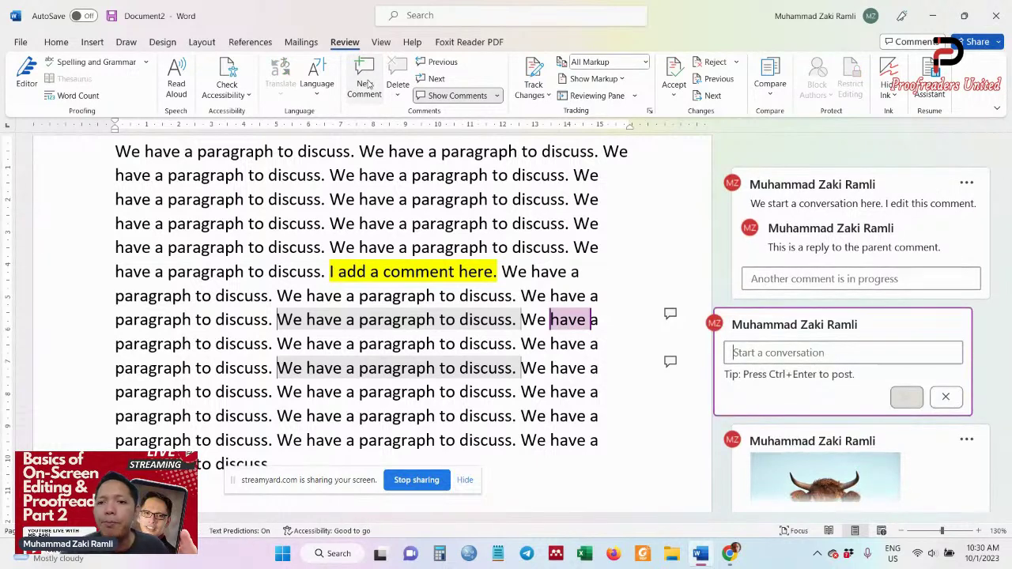
text(This)
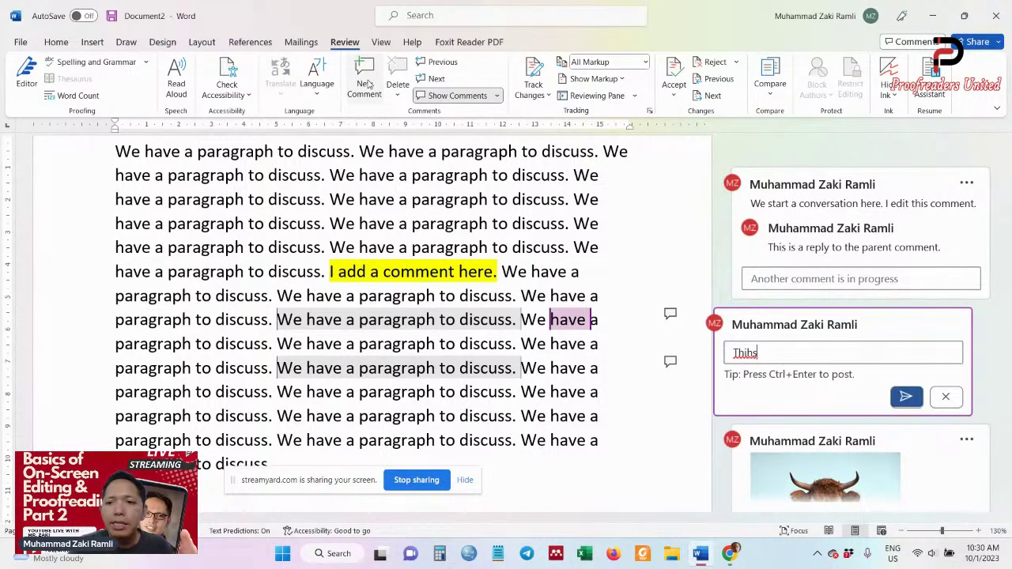
text( is a new com)
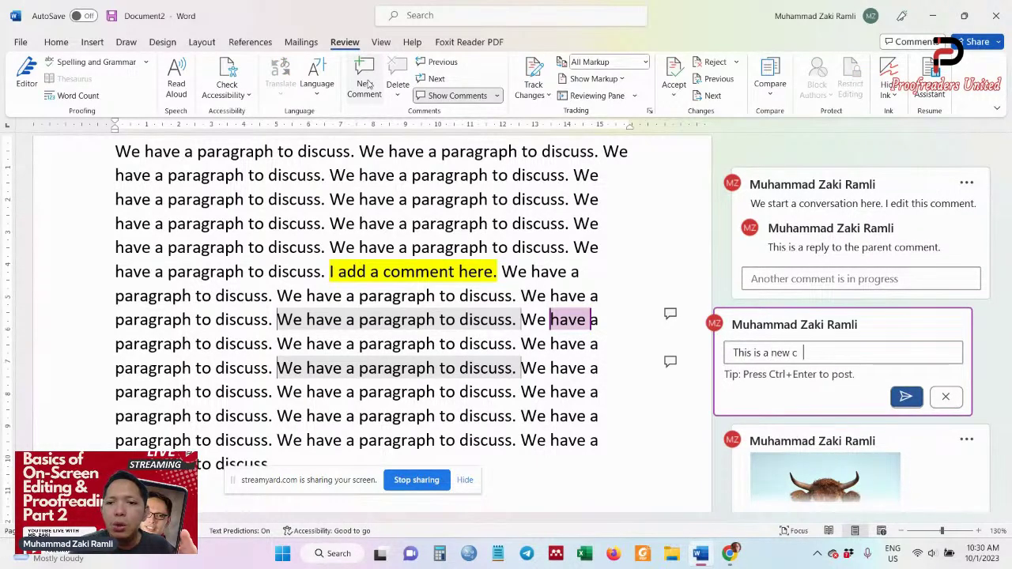
key(BackSpace)
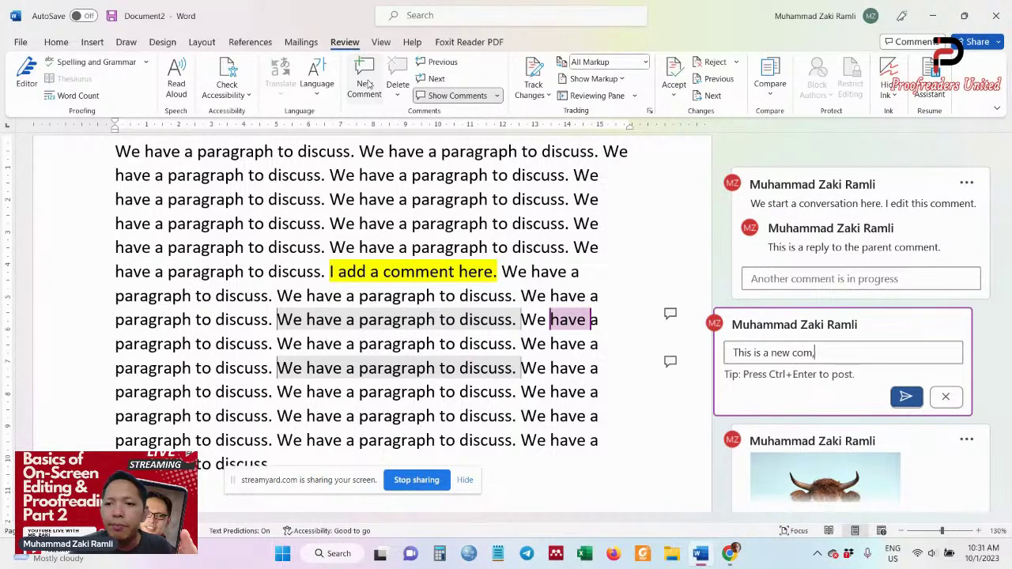
text(ment.)
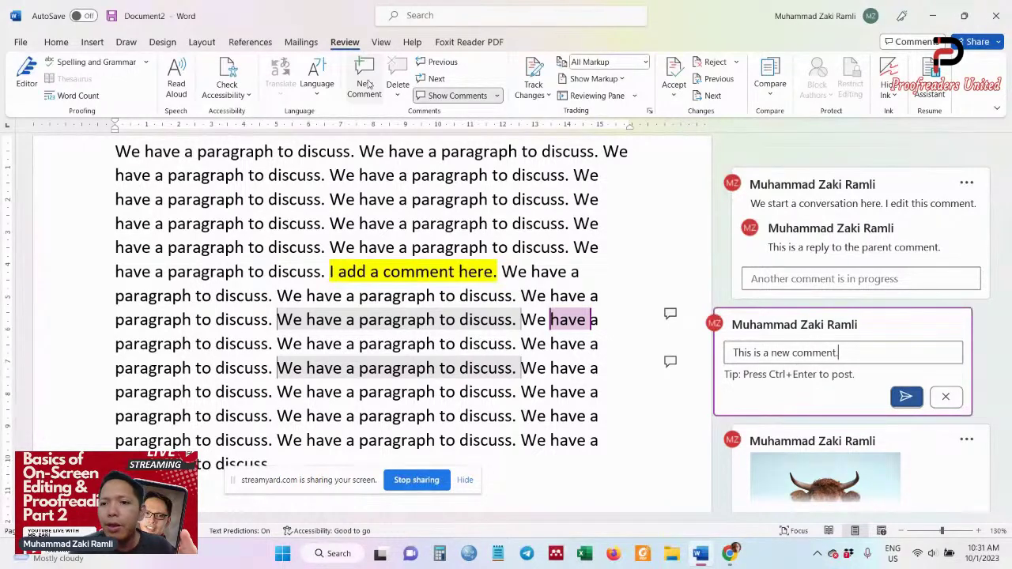
key(ctrl+Return)
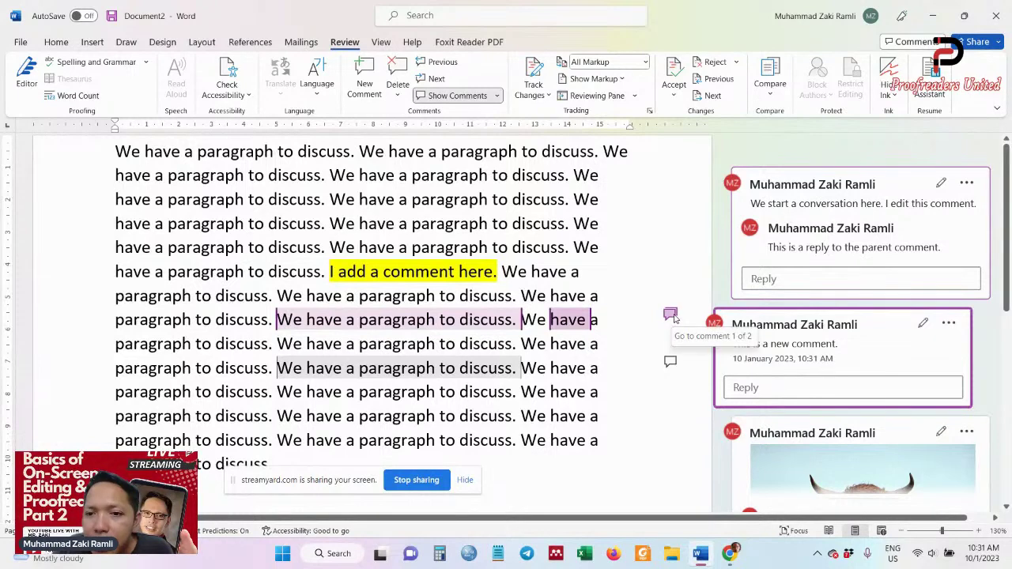
Post the comment "sgfdgdgd" on the word "a" right after the commented word "have"
drag(600, 322, 592, 321)
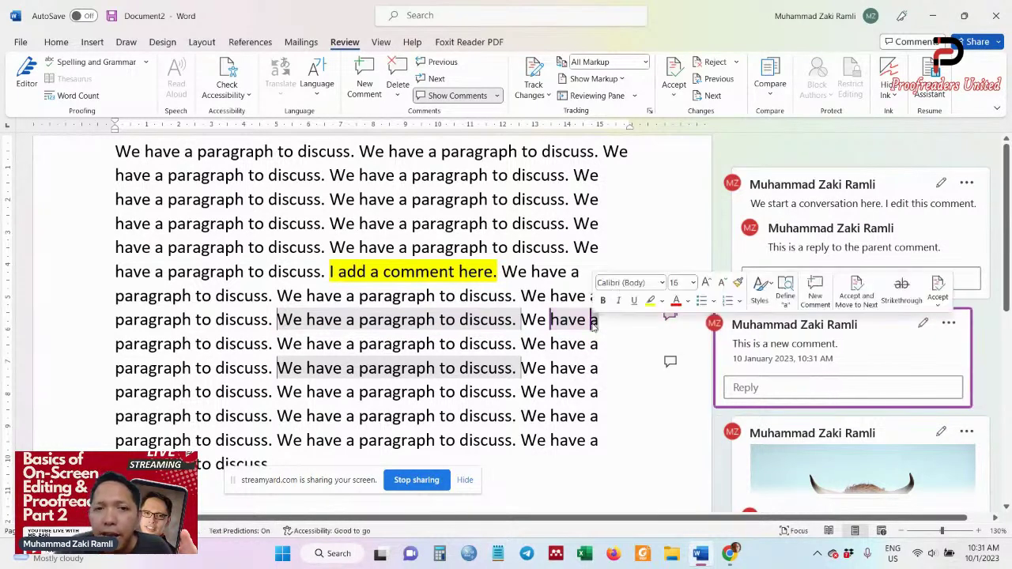
click(364, 84)
text(sgfdgdgd)
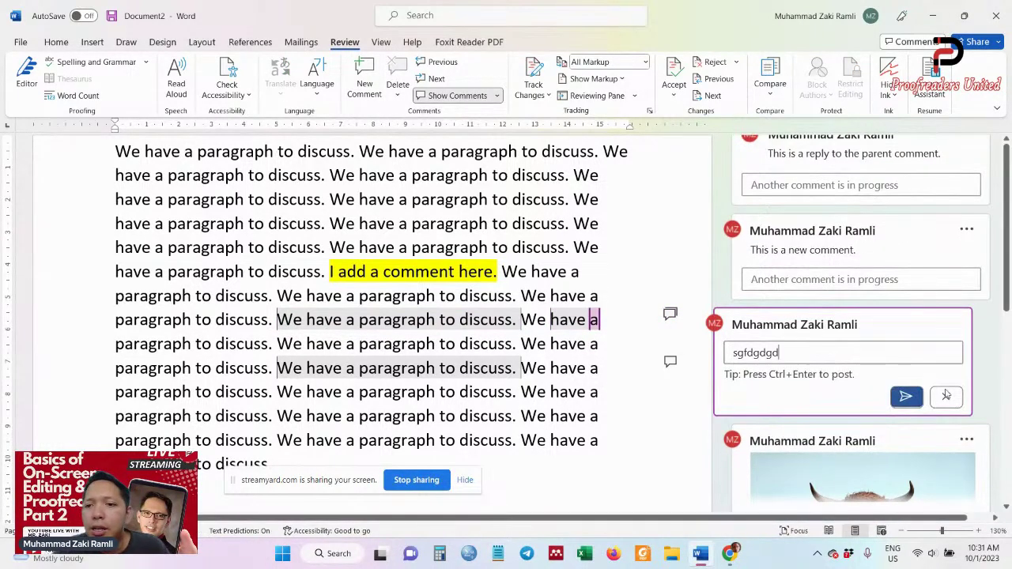
click(908, 397)
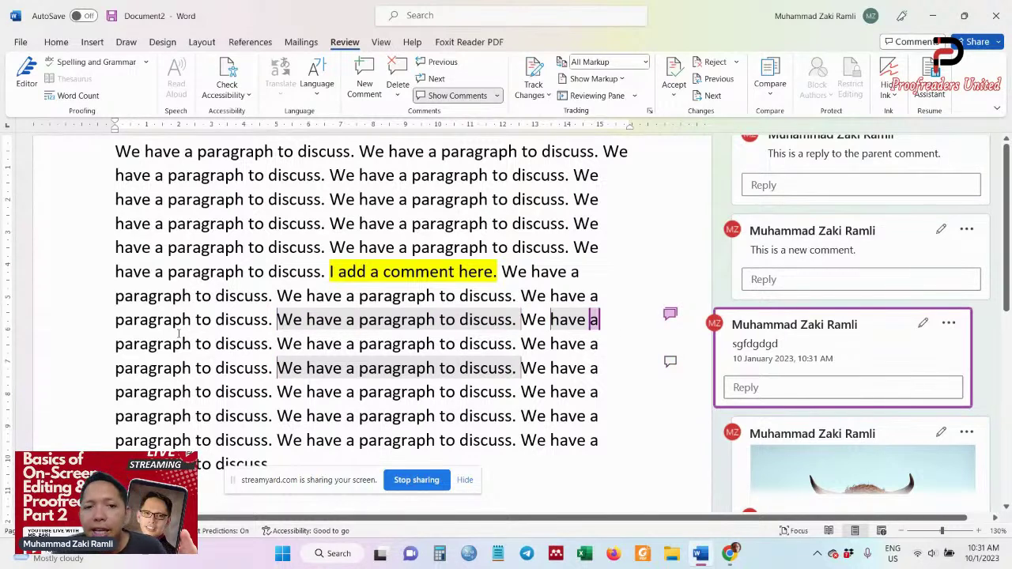
click(77, 325)
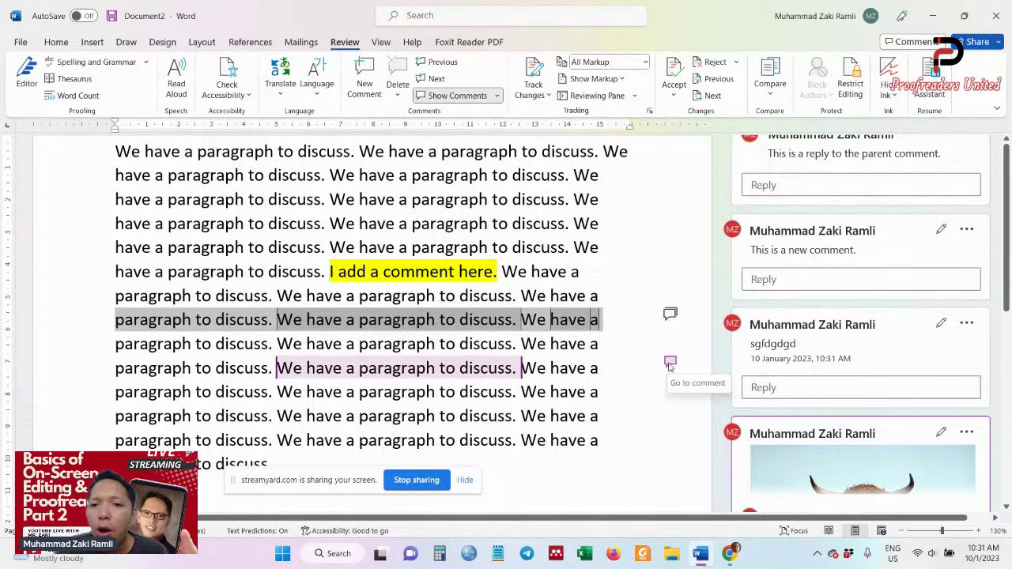
click(667, 334)
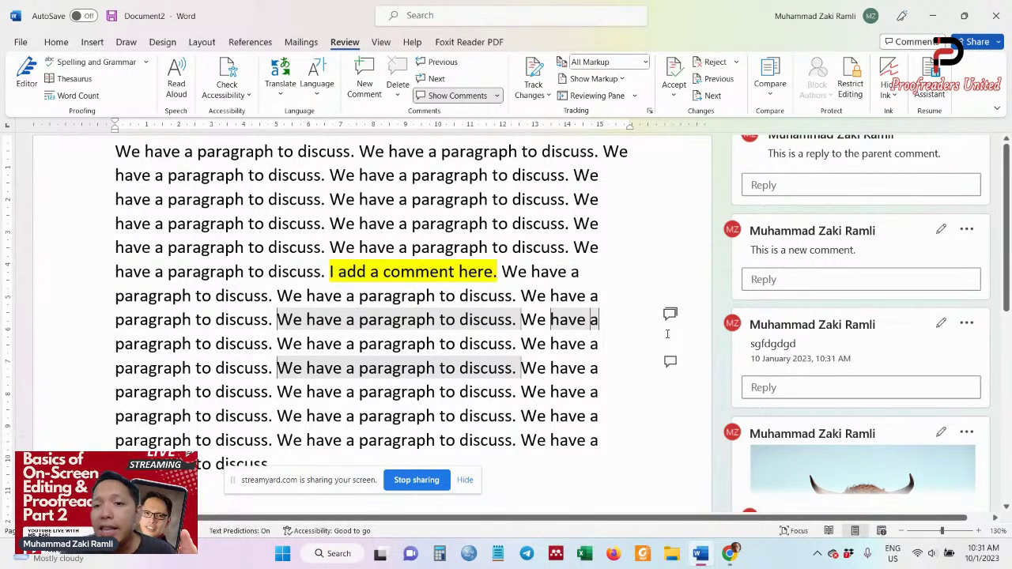
click(399, 96)
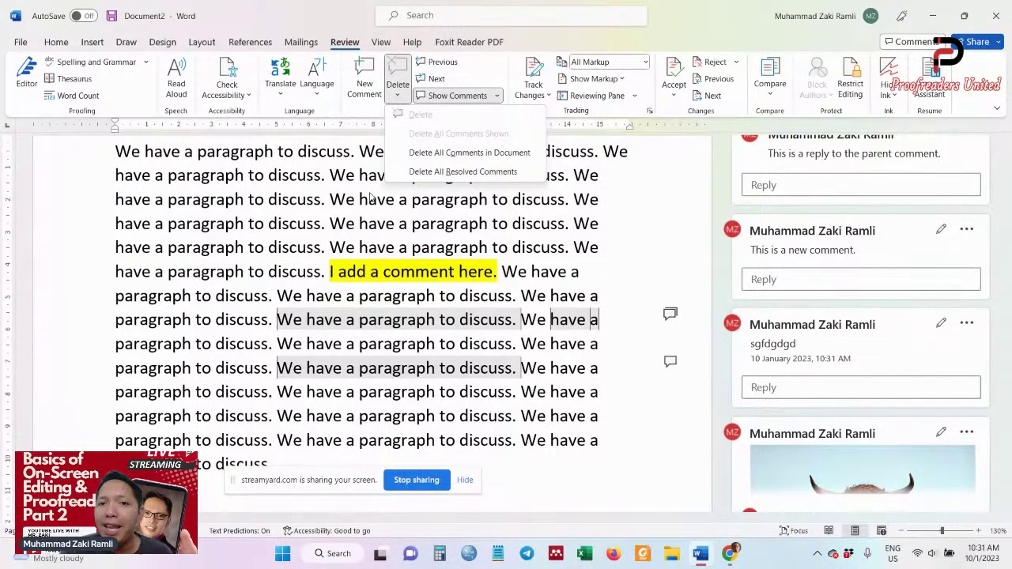
click(375, 198)
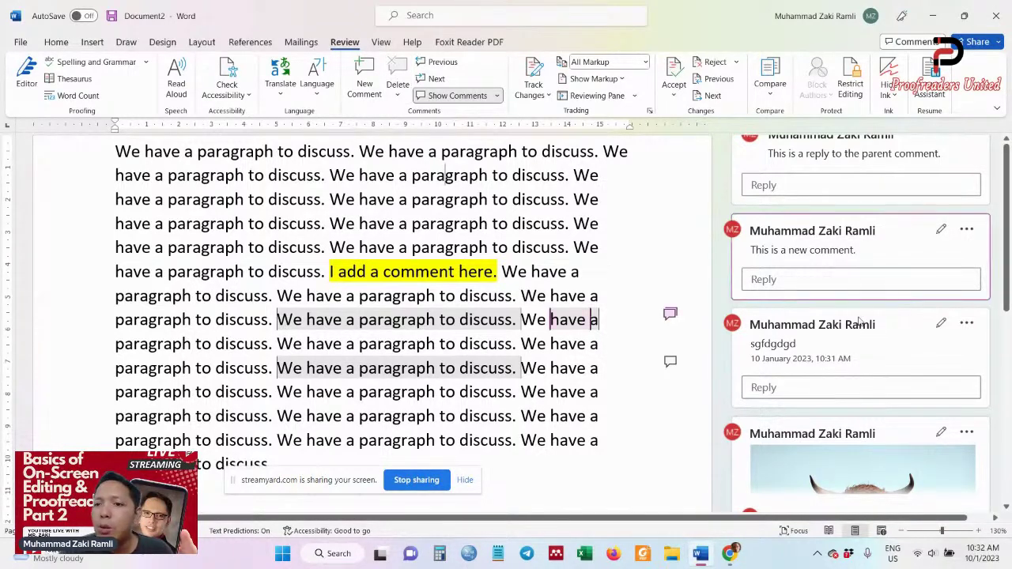
Delete the thread of the "sgfdgdgd" comment
click(763, 345)
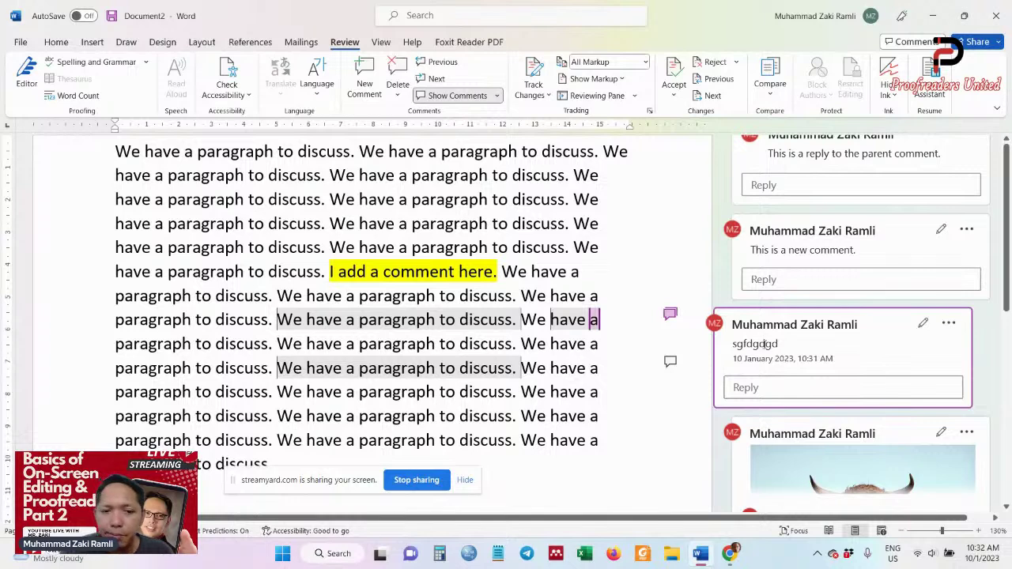
drag(753, 345, 781, 345)
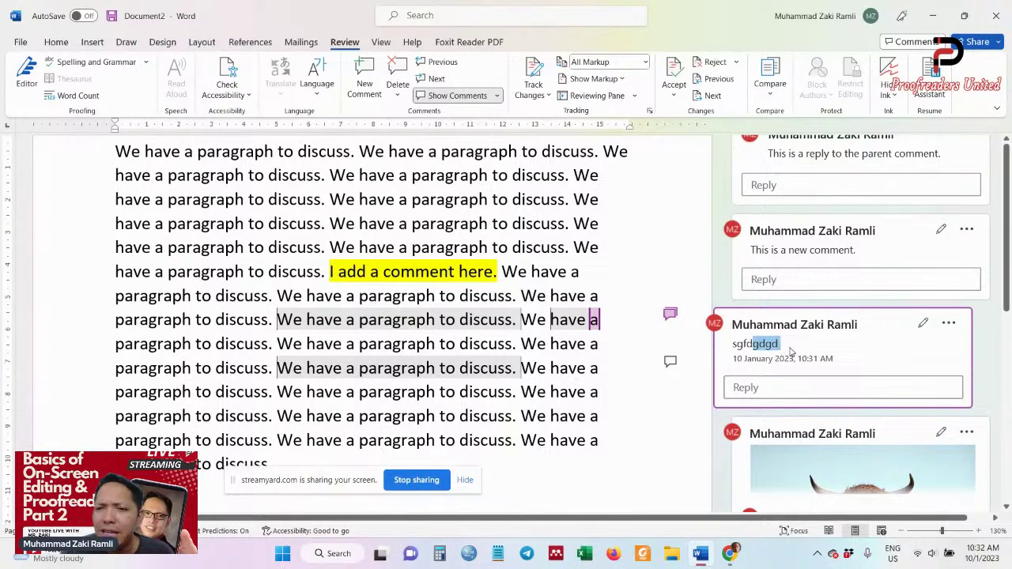
click(948, 325)
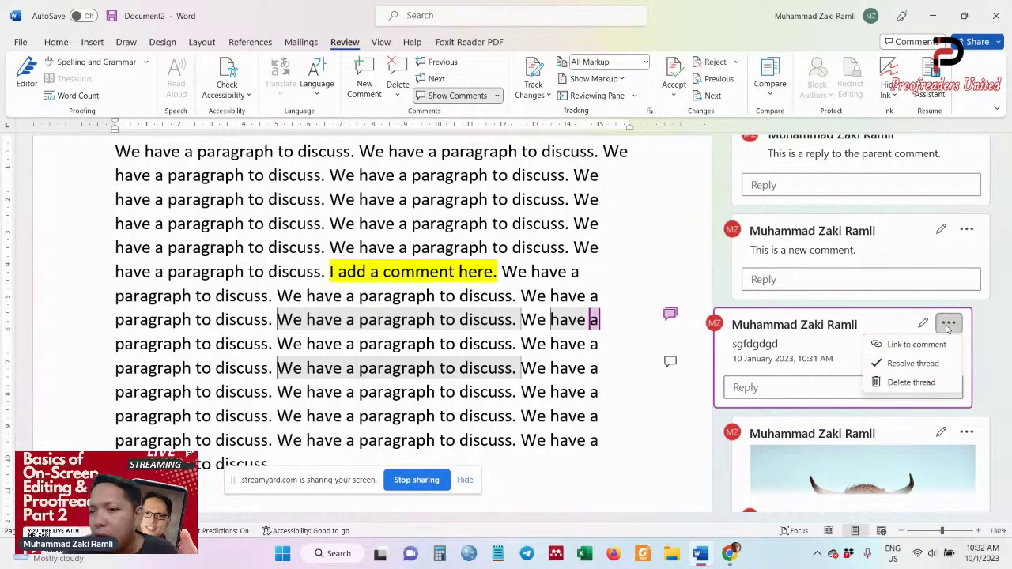
click(924, 382)
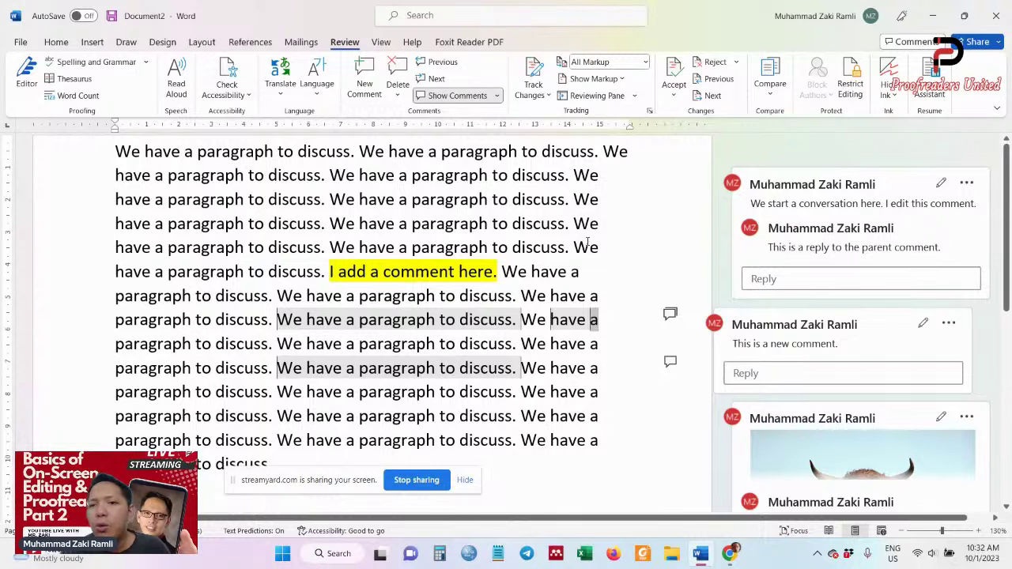
Delete all comments in the document and undo that deletion
click(397, 96)
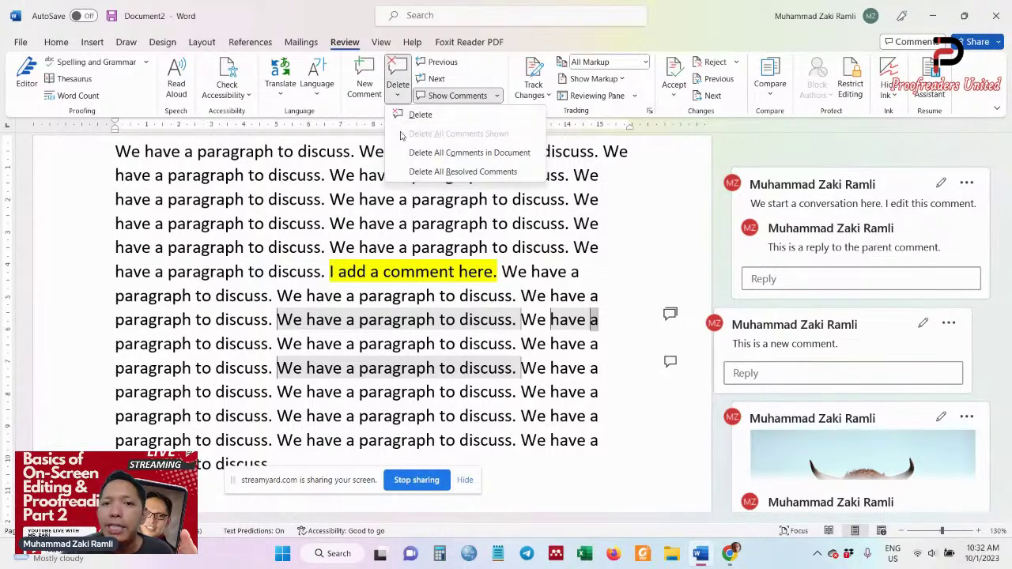
click(400, 95)
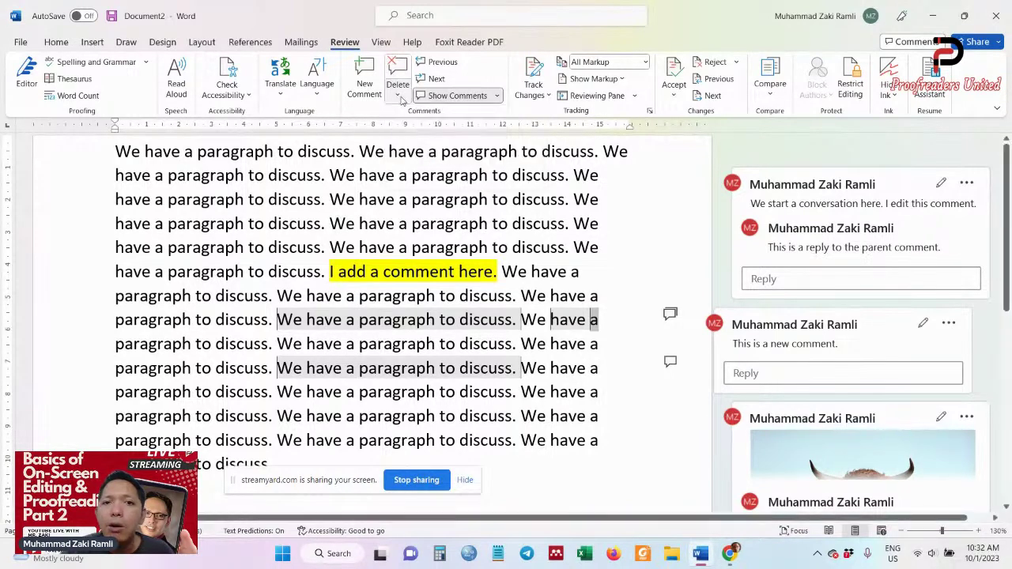
click(398, 95)
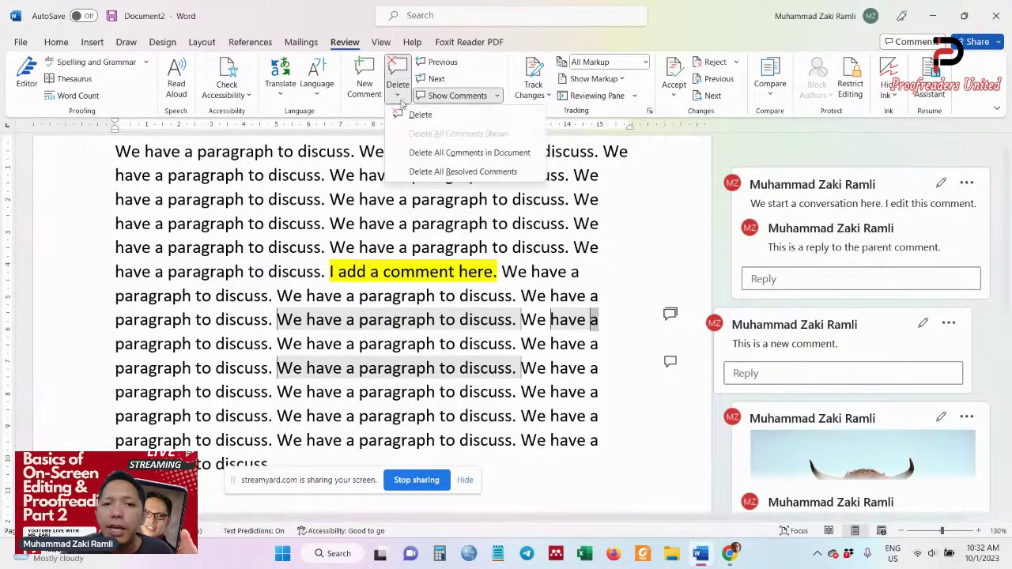
click(415, 153)
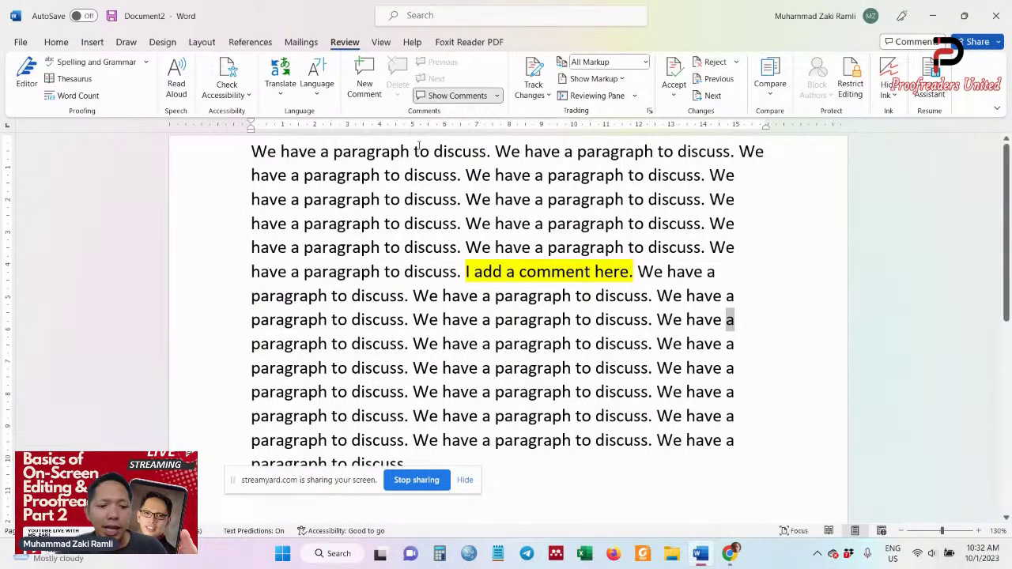
key(ctrl+z)
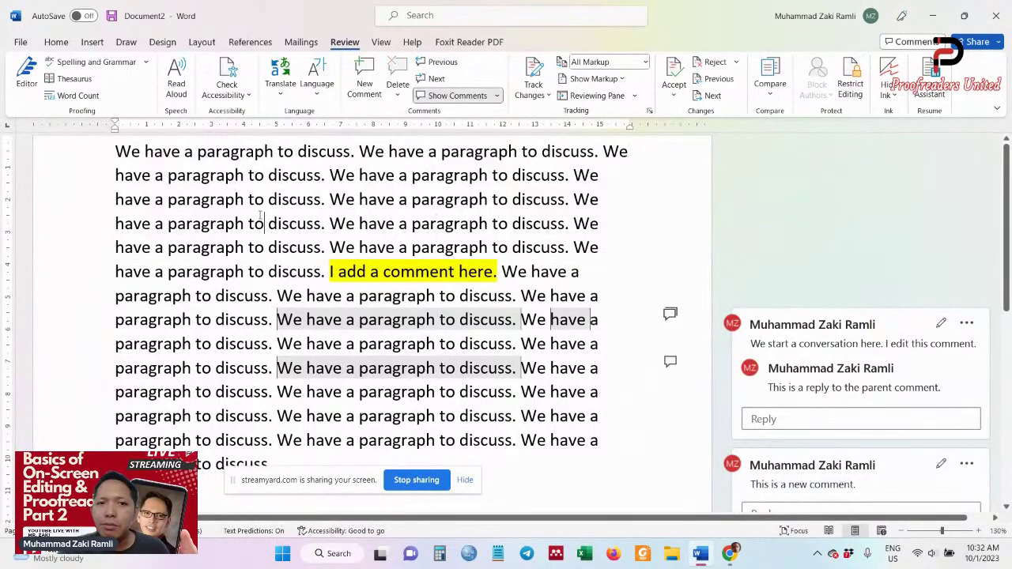
Set the document's display for review to Simple Markup, and after that to No Markup
scroll(263, 210, down, 1)
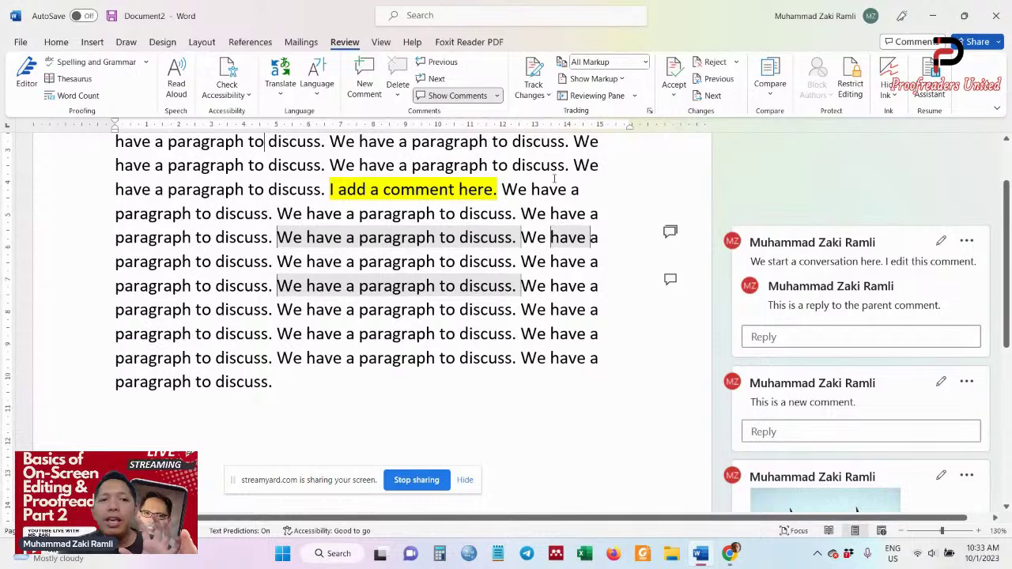
scroll(554, 178, up, 2)
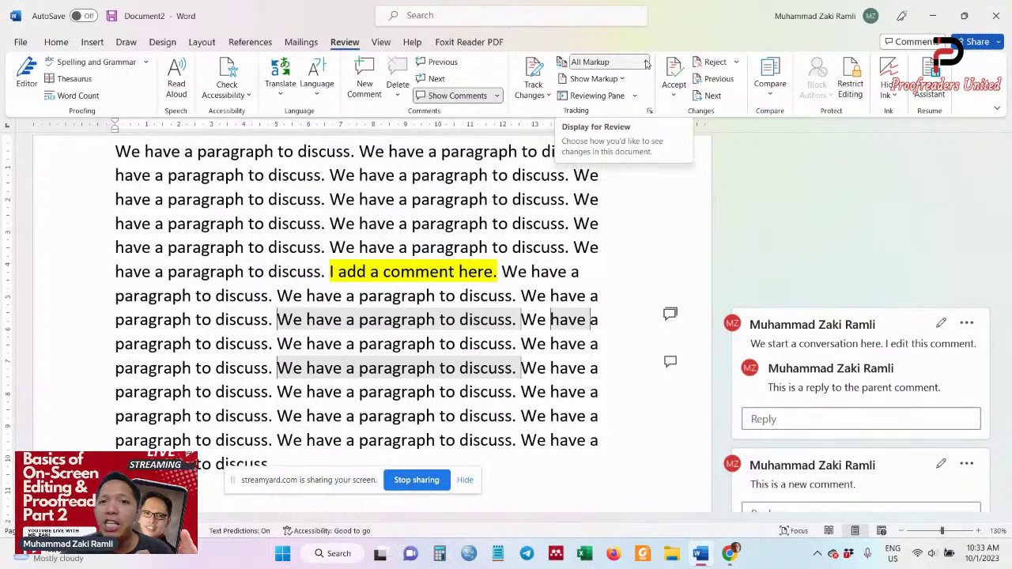
click(646, 63)
click(604, 79)
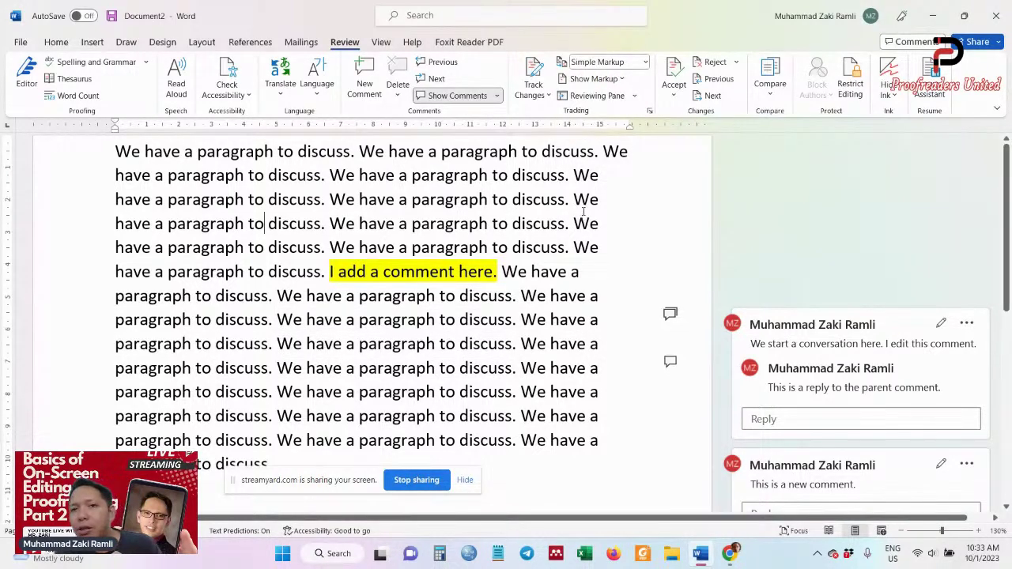
click(642, 66)
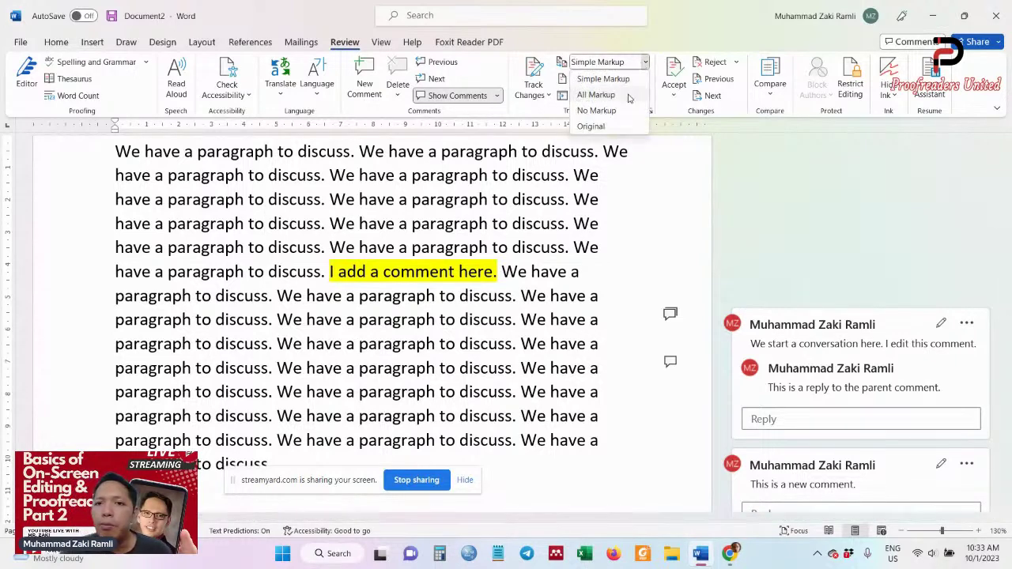
click(613, 111)
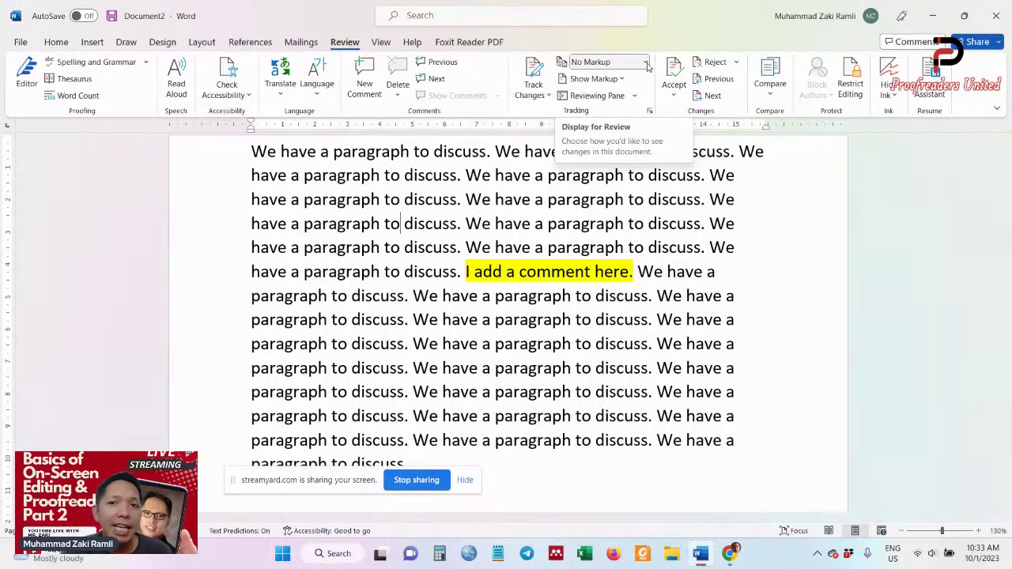
Set the document's display for review to All Markup, and after that to Simple Markup
click(647, 64)
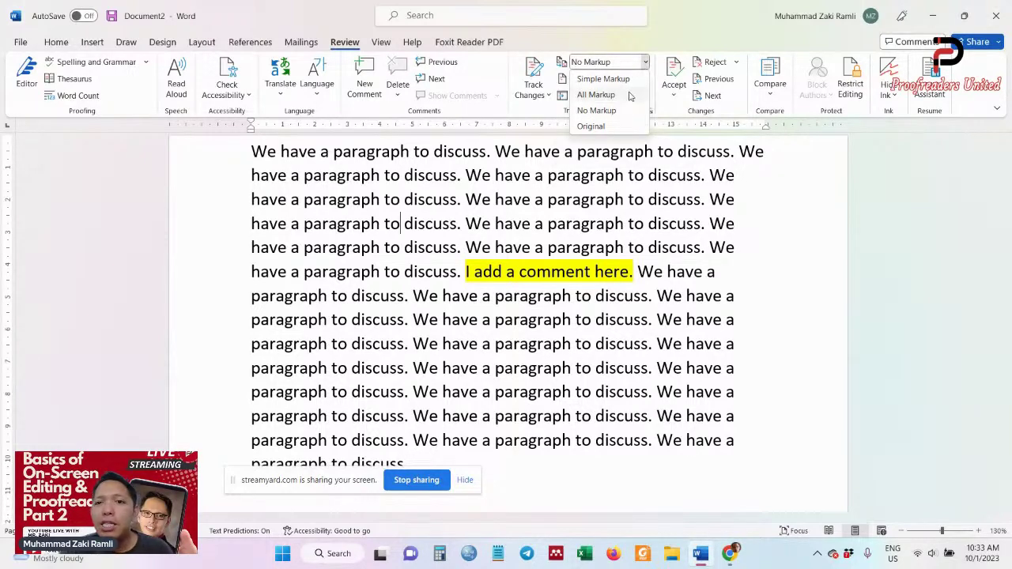
click(631, 94)
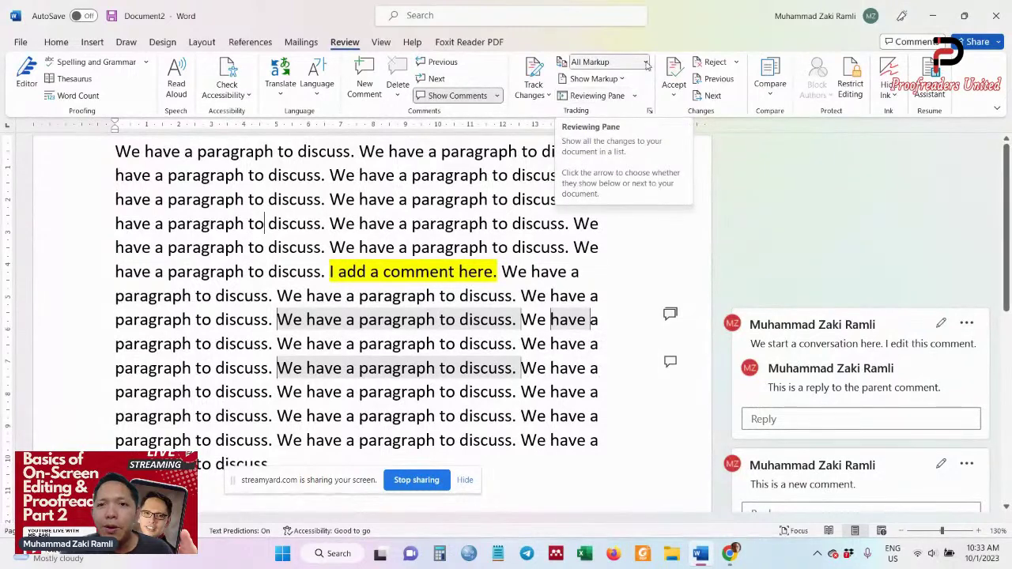
click(632, 63)
click(603, 79)
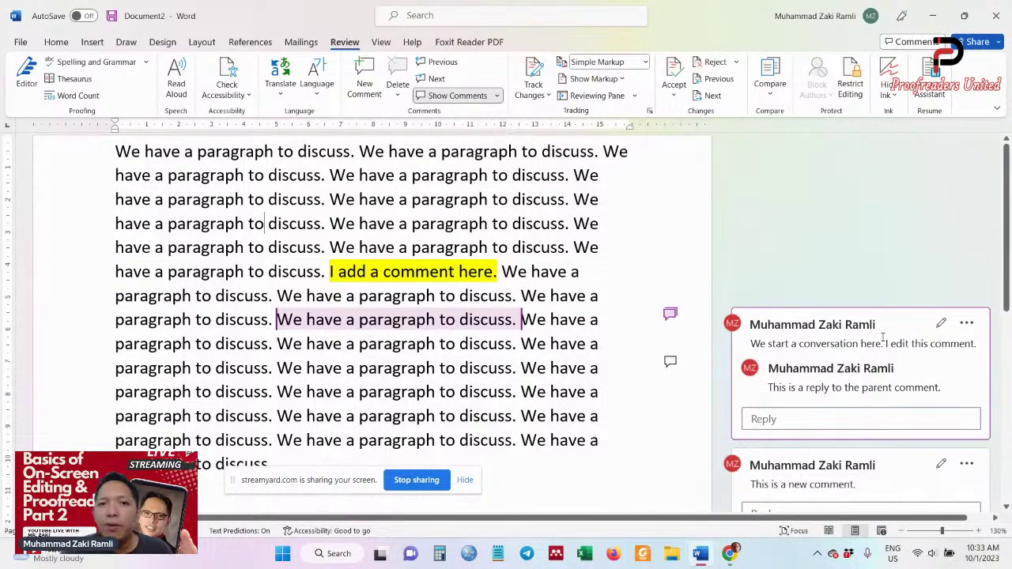
Go to the next comment, starting from the words "We have" right after the highlighted sentence
click(566, 272)
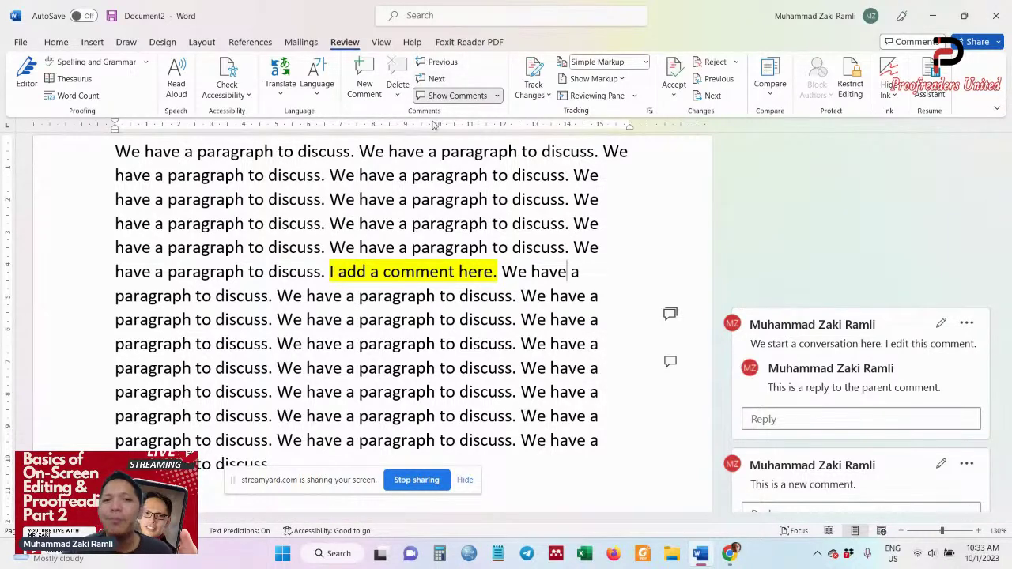
click(436, 78)
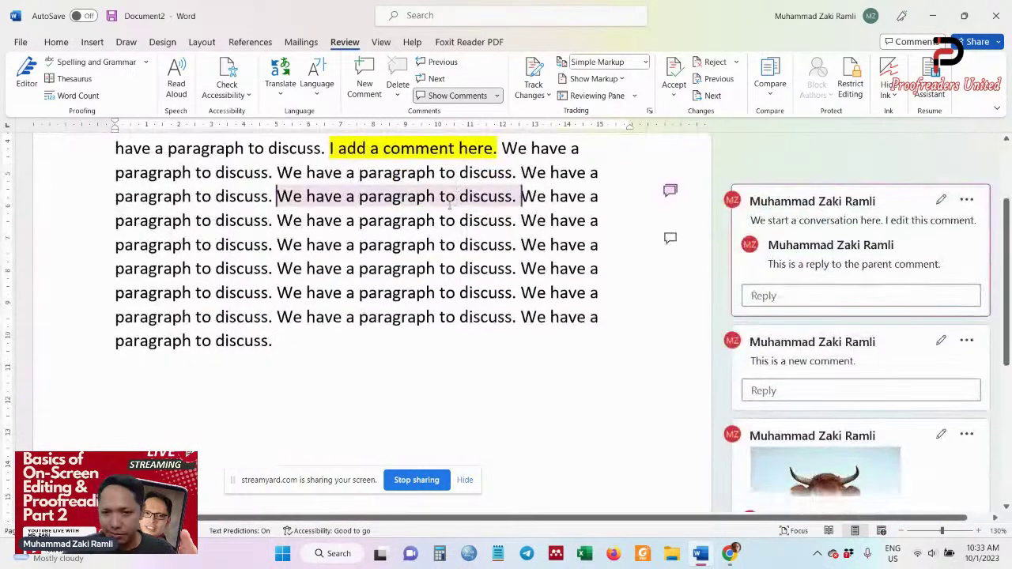
scroll(449, 204, up, 2)
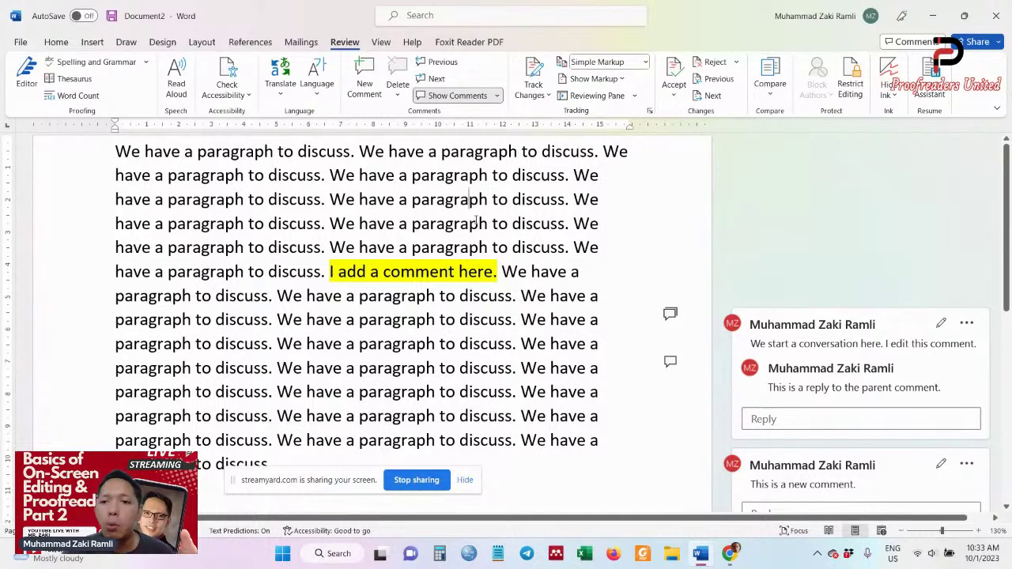
Copy the whole sample paragraph with its comments and paste it repeatedly below to fill several pages
drag(79, 154, 82, 463)
click(102, 433)
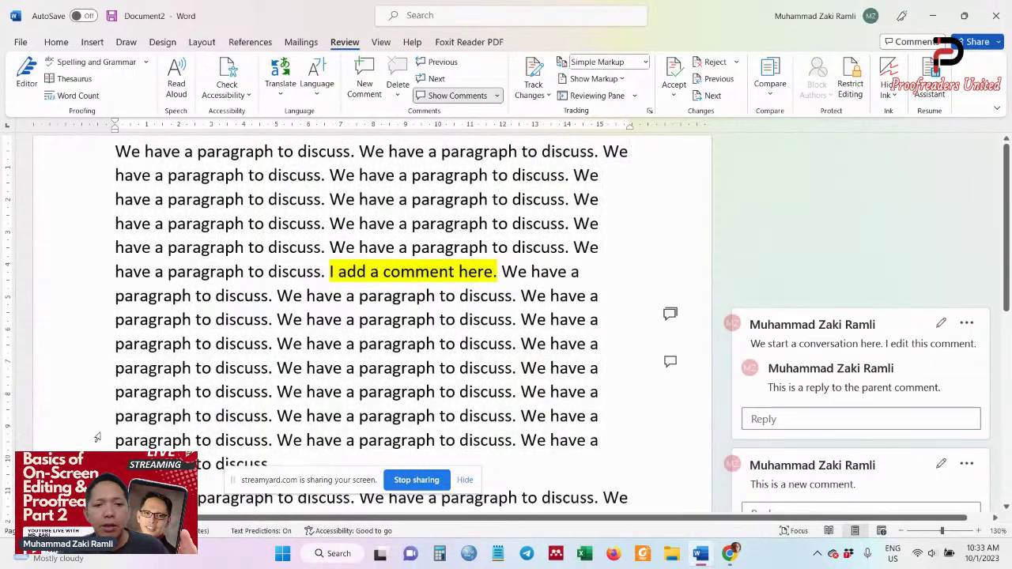
scroll(103, 433, down, 1)
key(ctrl+v)
ctrl+scroll(444, 359, down, 12)
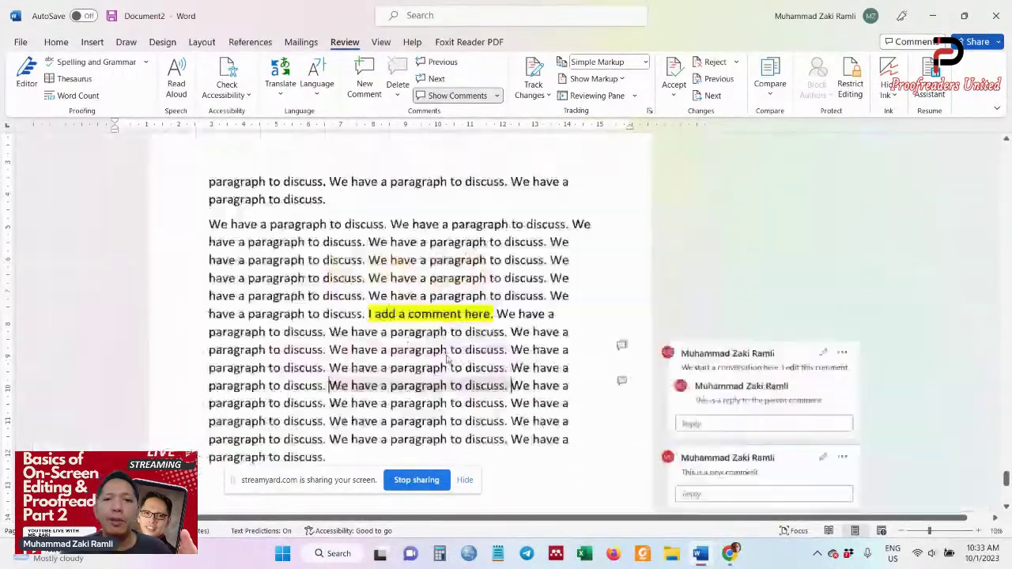
ctrl+scroll(422, 340, up, 6)
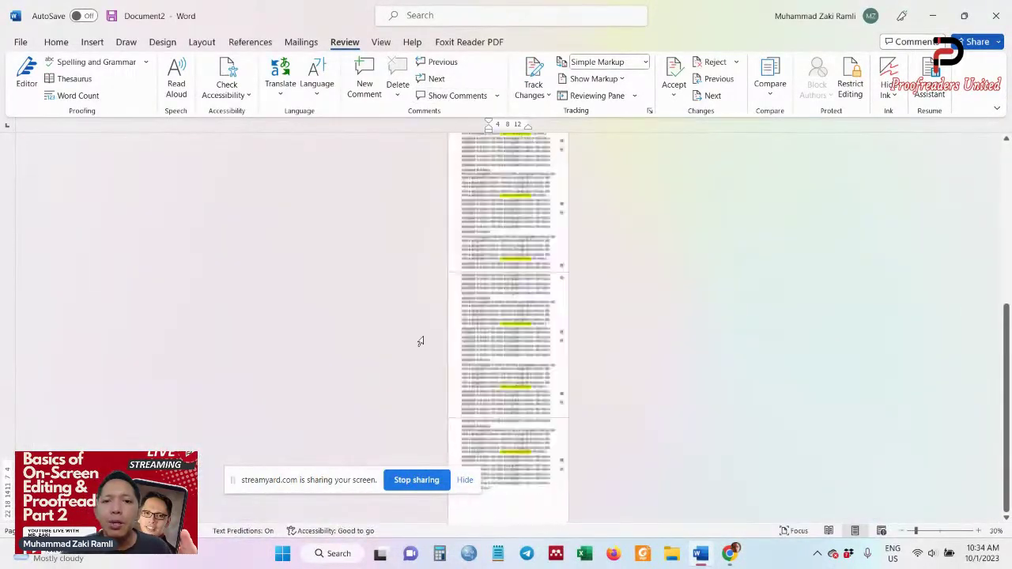
ctrl+scroll(423, 338, up, 3)
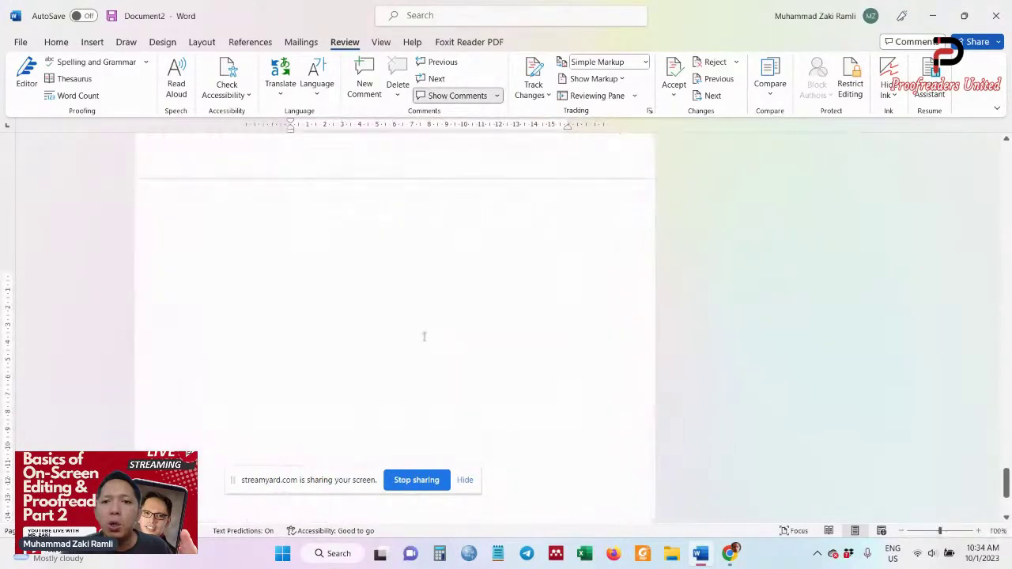
Step backward through the comments one by one, starting from the later pages of the document
drag(1006, 457, 1007, 407)
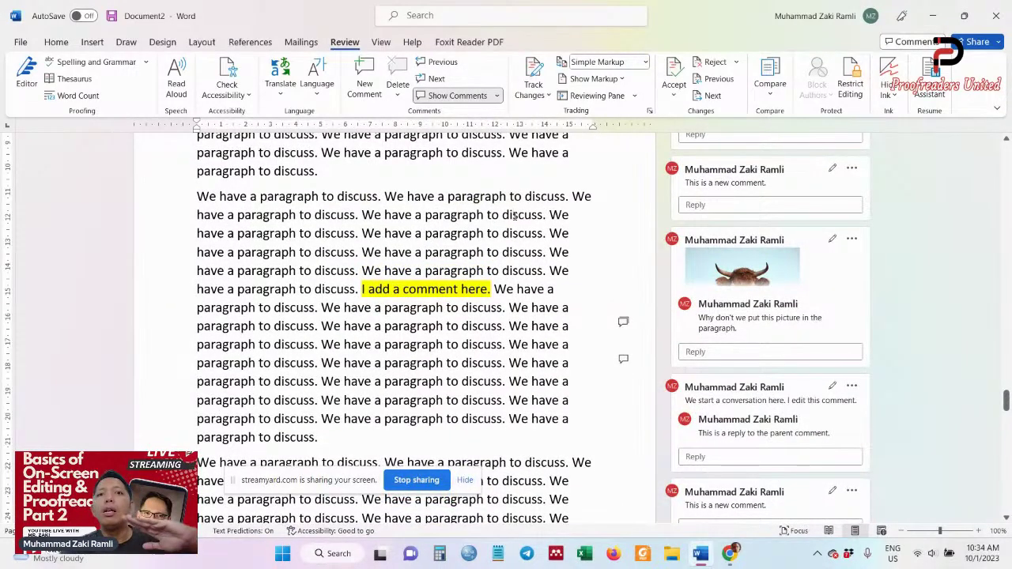
scroll(516, 212, down, 5)
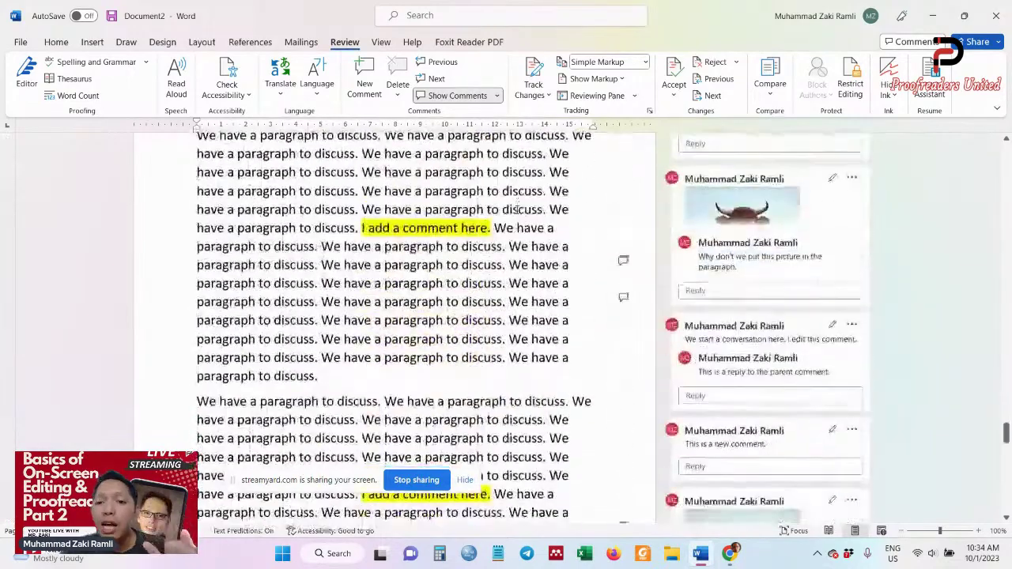
scroll(515, 212, down, 4)
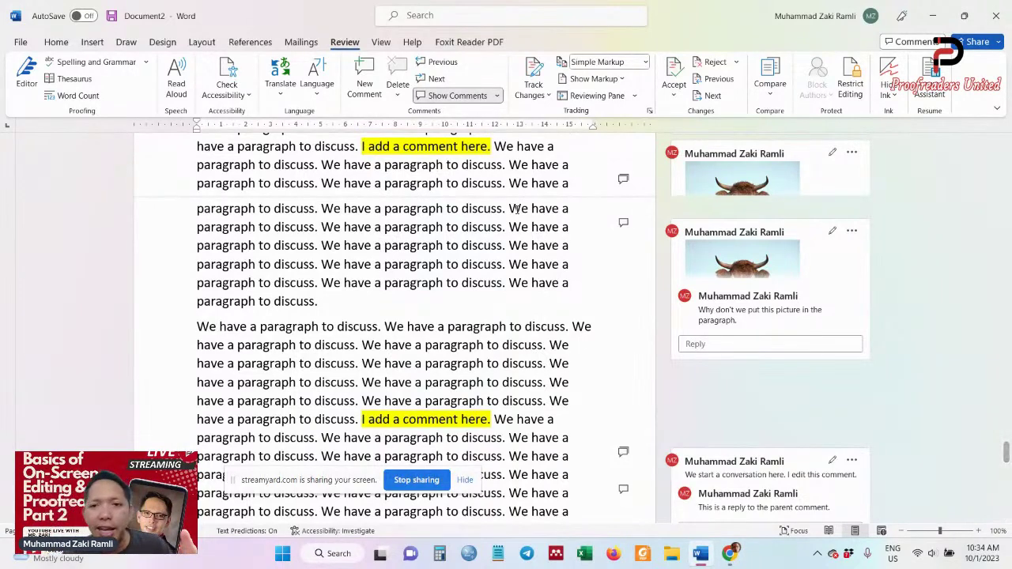
click(449, 63)
click(449, 63)
click(449, 63)
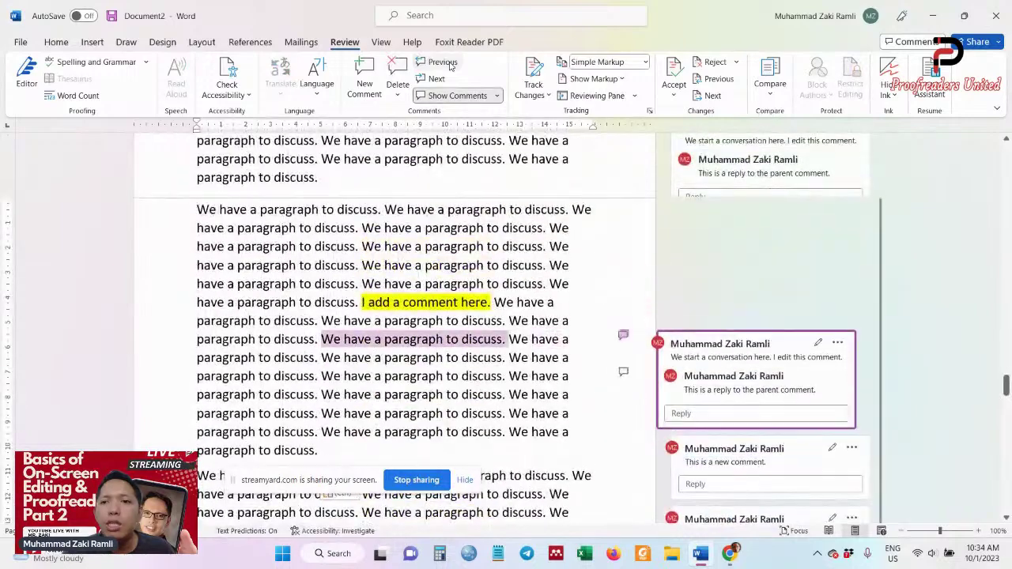
click(449, 63)
click(450, 66)
click(450, 66)
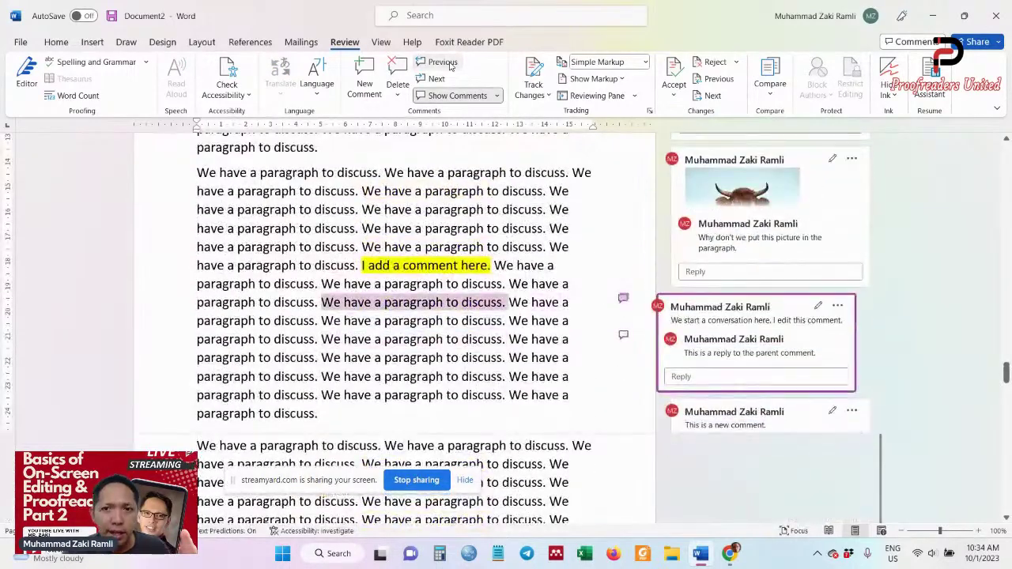
click(450, 66)
click(449, 66)
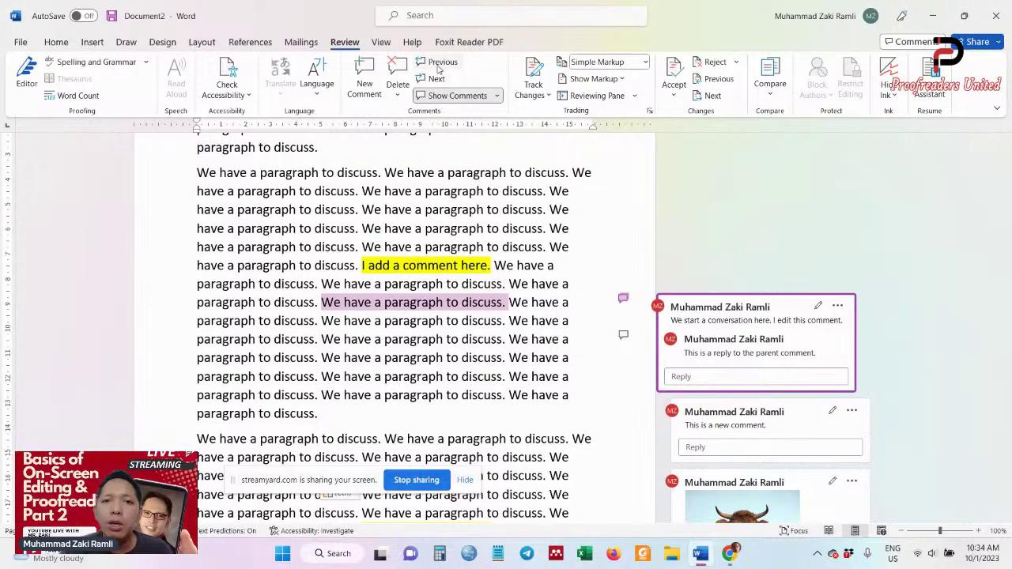
click(440, 67)
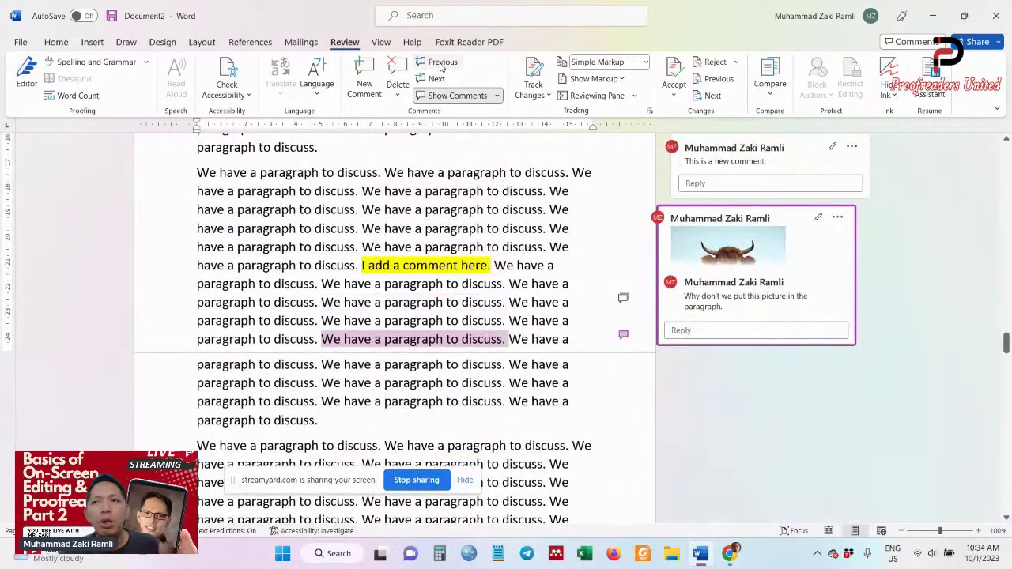
Step forward through the comments one by one across the duplicated paragraphs
click(436, 82)
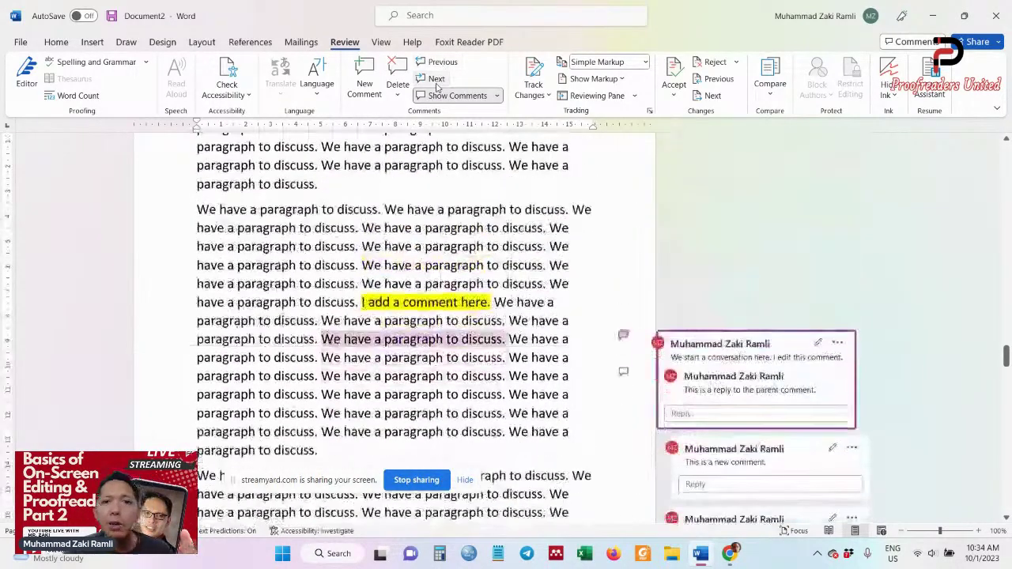
click(436, 83)
click(436, 83)
click(436, 83)
click(435, 83)
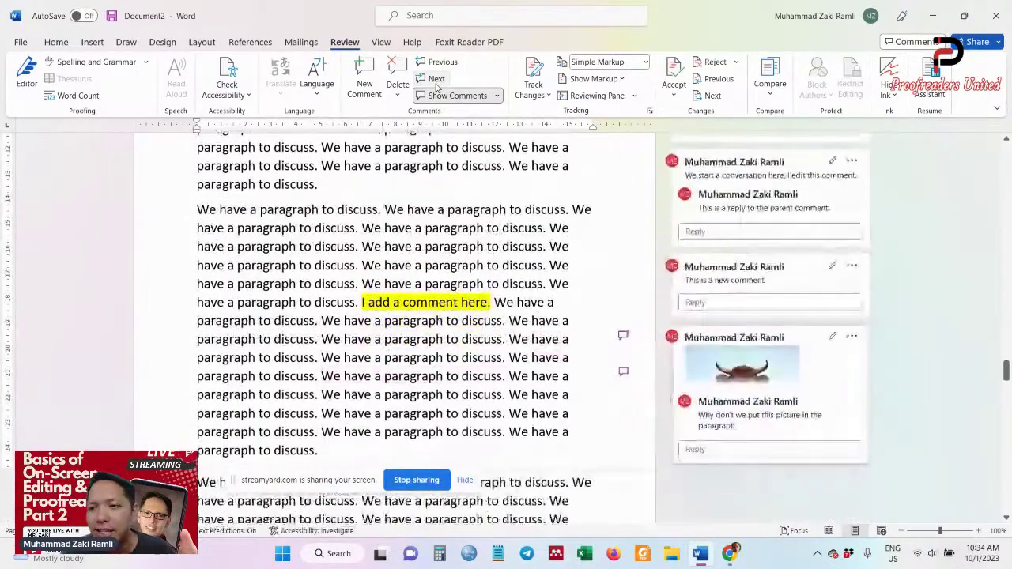
click(436, 83)
click(436, 83)
click(436, 83)
click(435, 83)
click(436, 83)
click(436, 83)
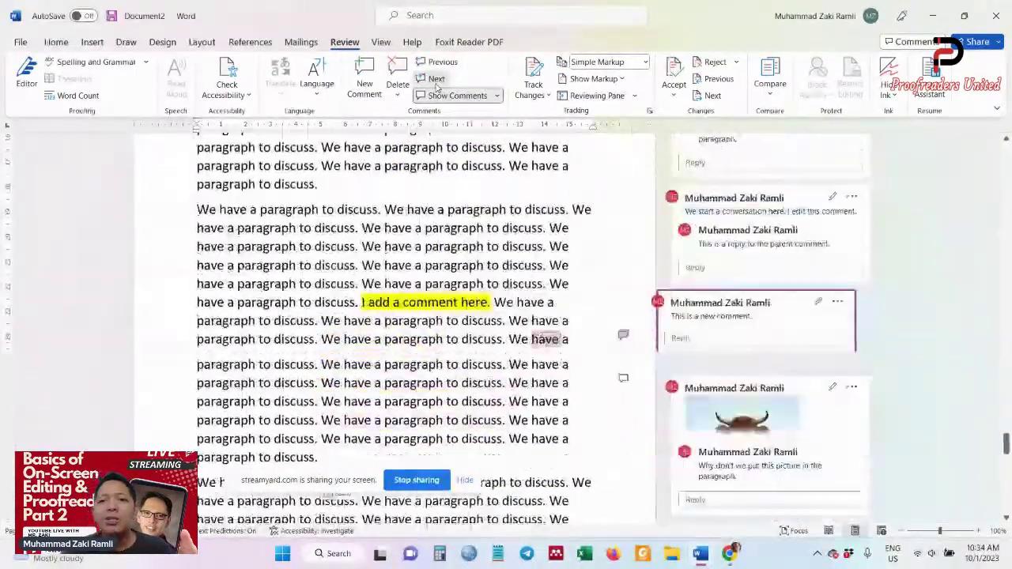
click(436, 83)
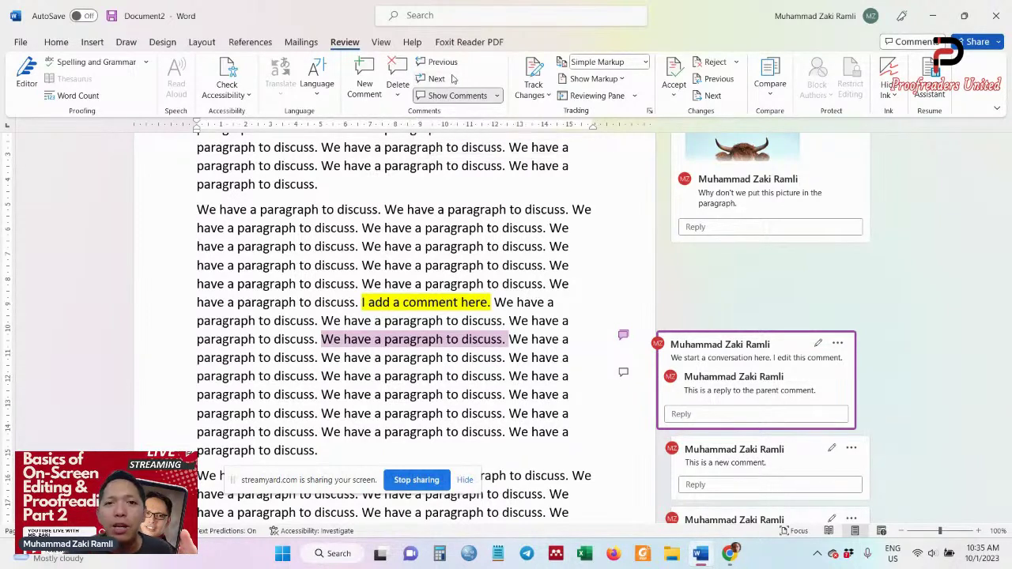
Select the highlighted sentence "I add a comment here." and go to the previous comment, continuing with the following ones
scroll(75, 286, up, 3)
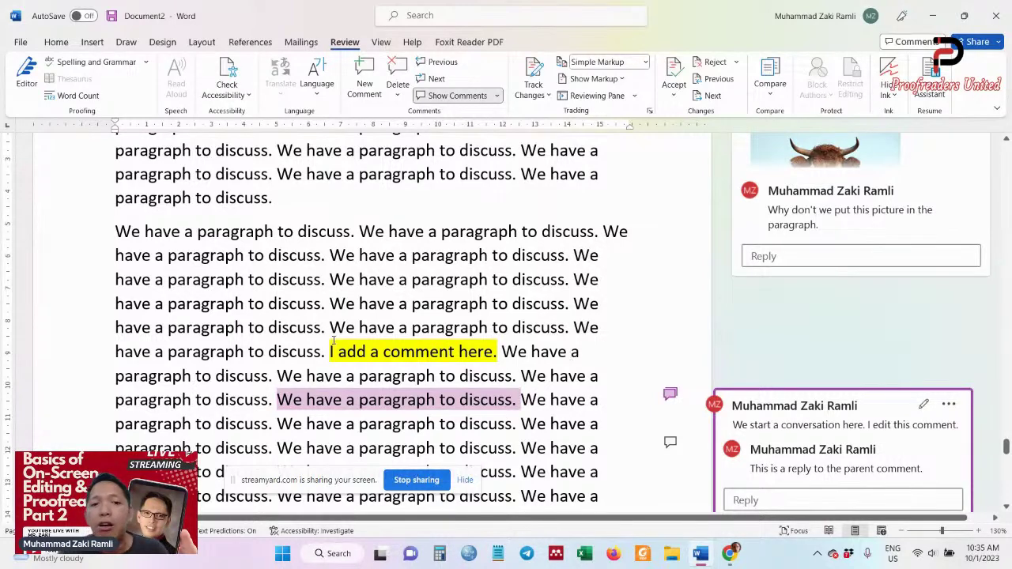
drag(331, 352, 506, 352)
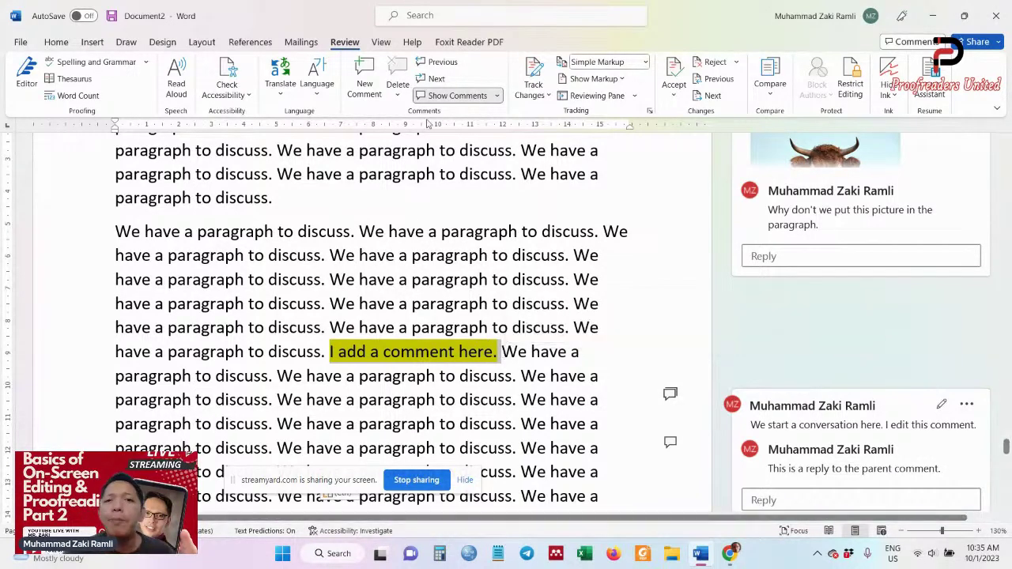
click(437, 63)
click(436, 78)
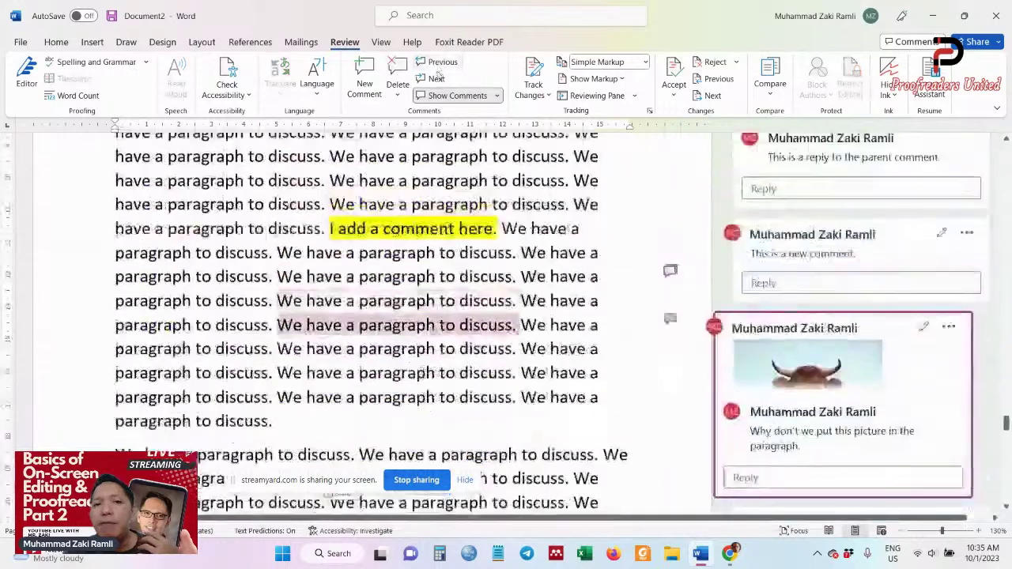
click(436, 78)
click(436, 78)
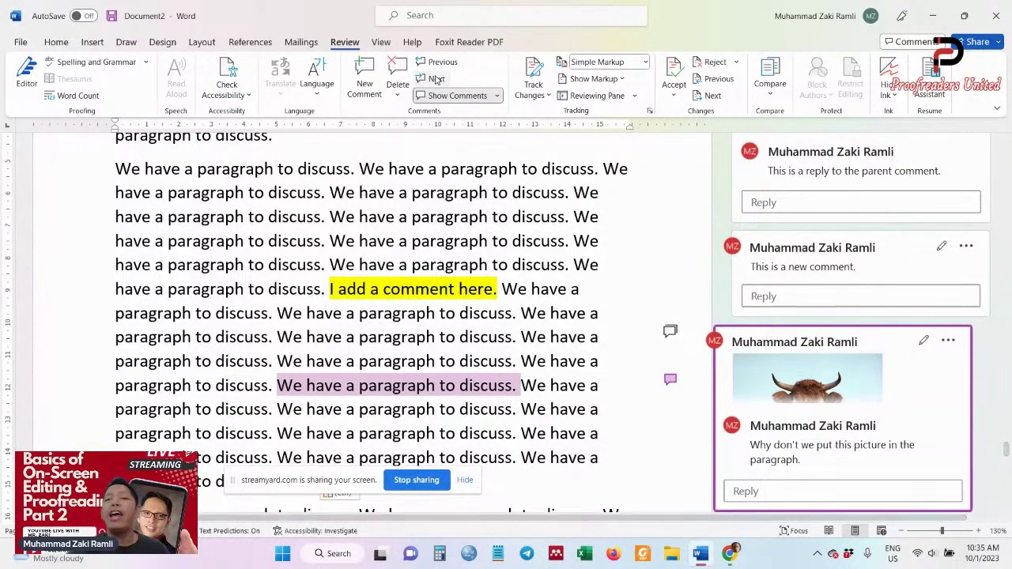
Delete all comments in the document and check the pages for remaining ones
click(398, 95)
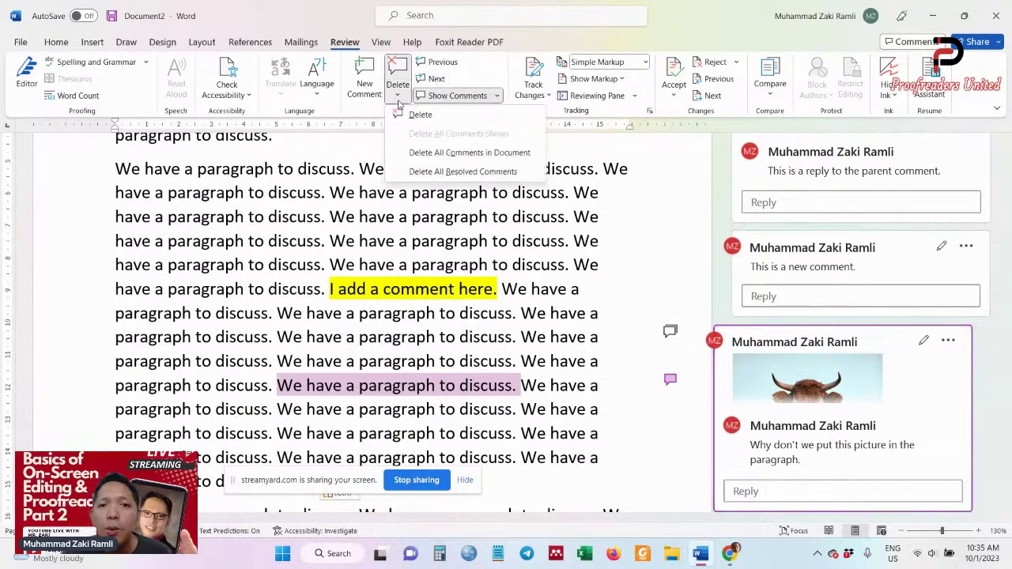
click(411, 153)
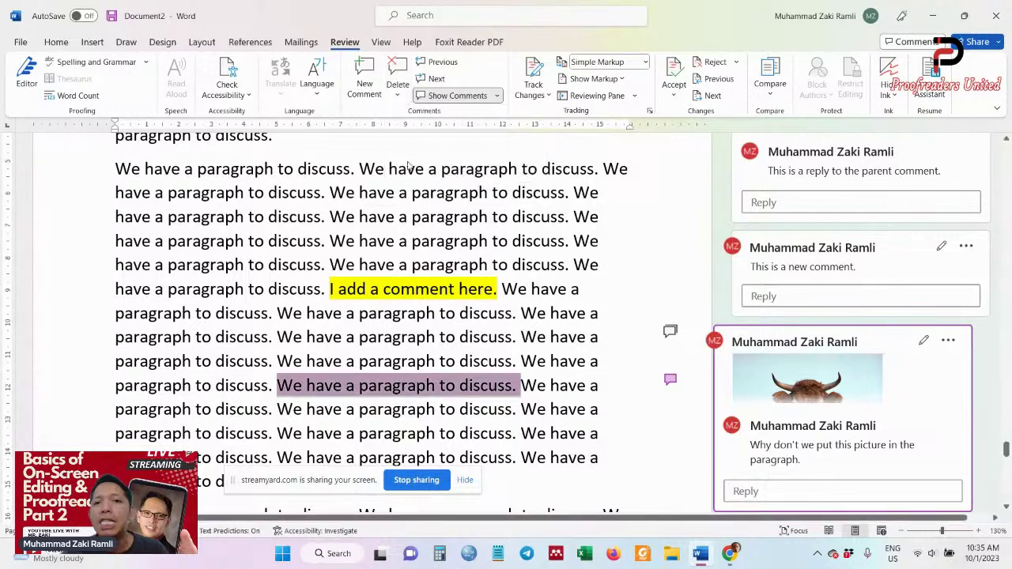
ctrl+scroll(409, 162, down, 5)
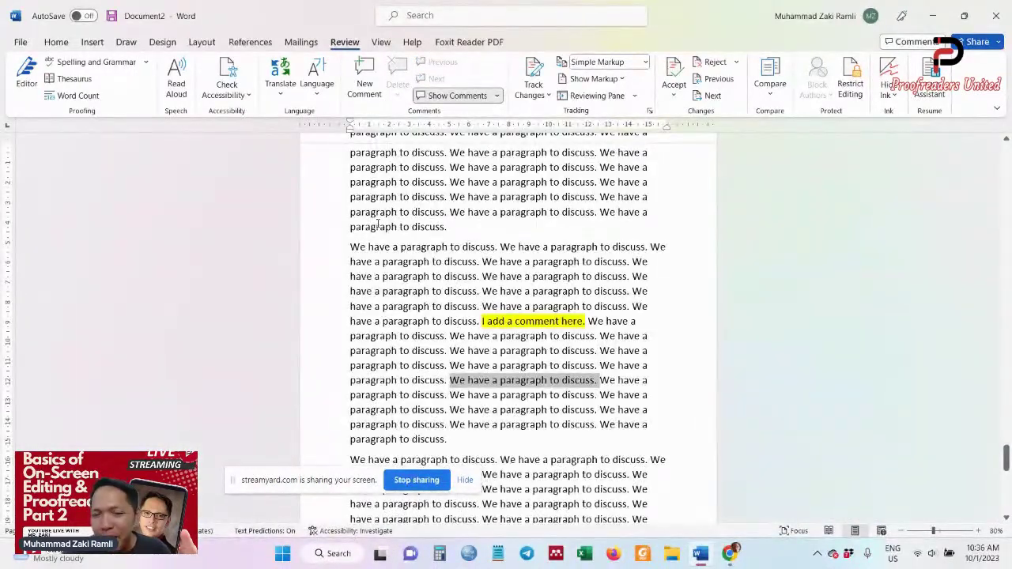
ctrl+scroll(423, 230, up, 2)
ctrl+scroll(423, 230, up, 2)
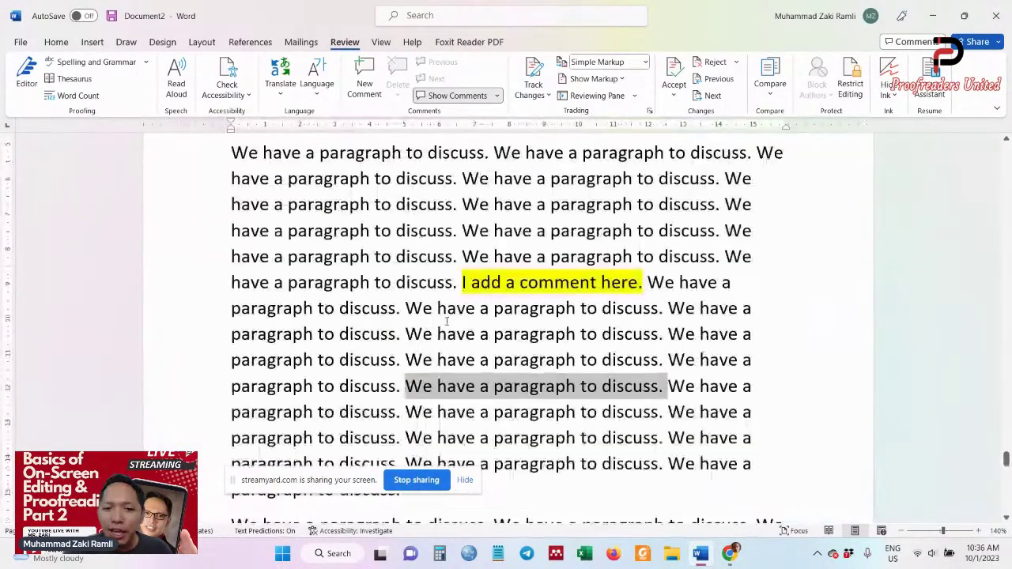